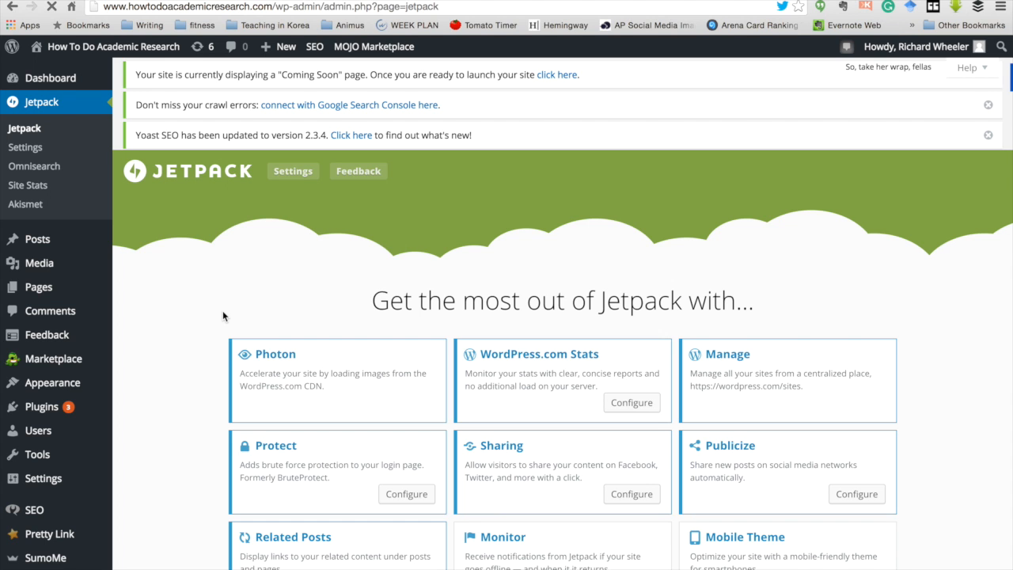
Step: Open the full list of Jetpack features and activate the Site Icon module
scroll(223, 310, down, 4)
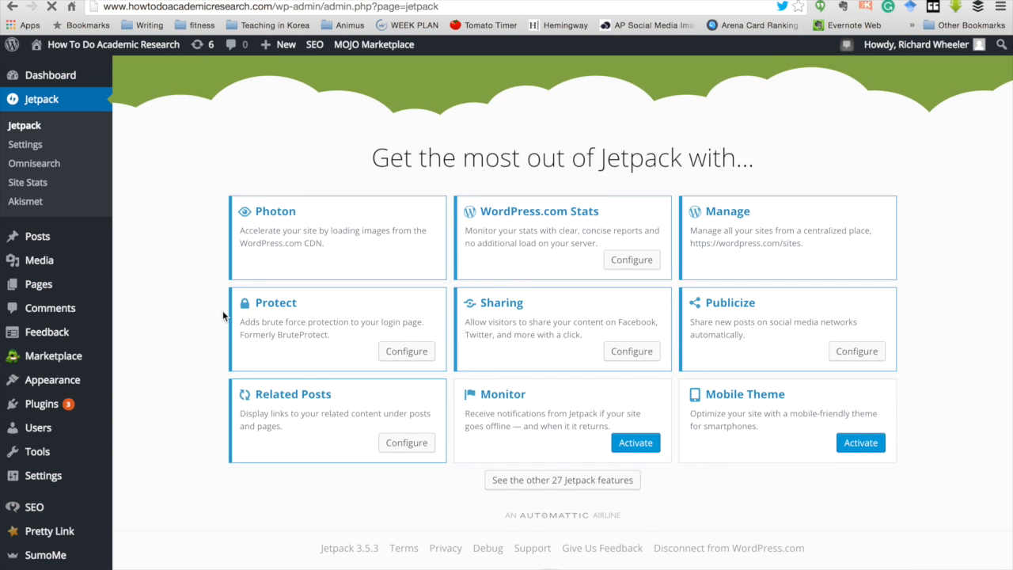
click(581, 482)
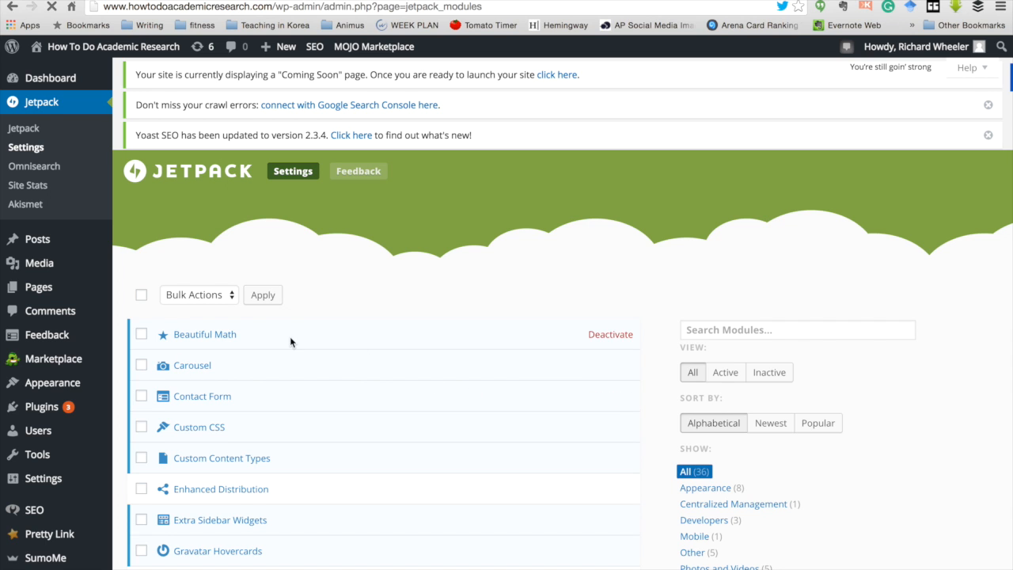
scroll(311, 427, down, 5)
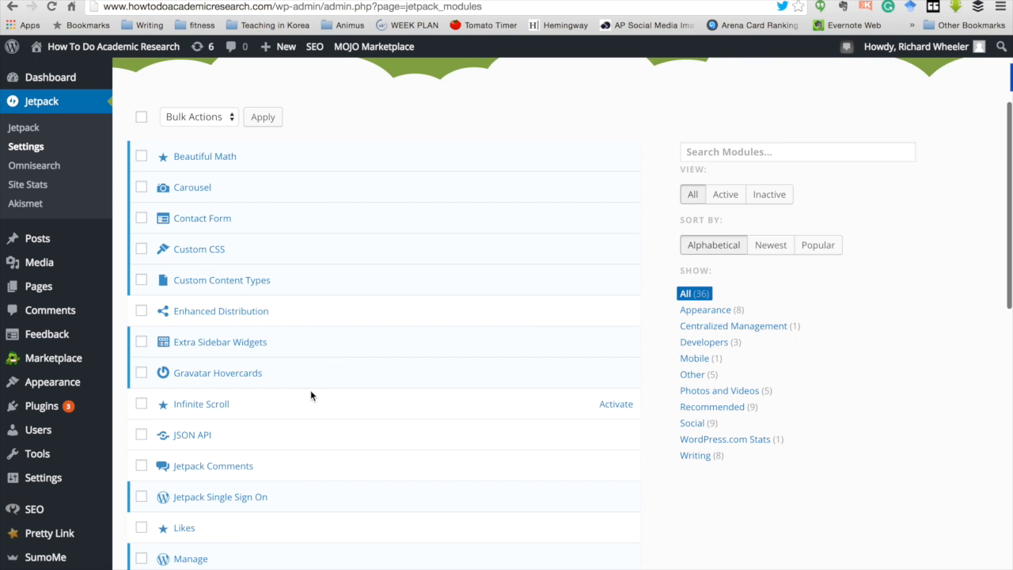
scroll(310, 391, down, 3)
scroll(310, 391, down, 1)
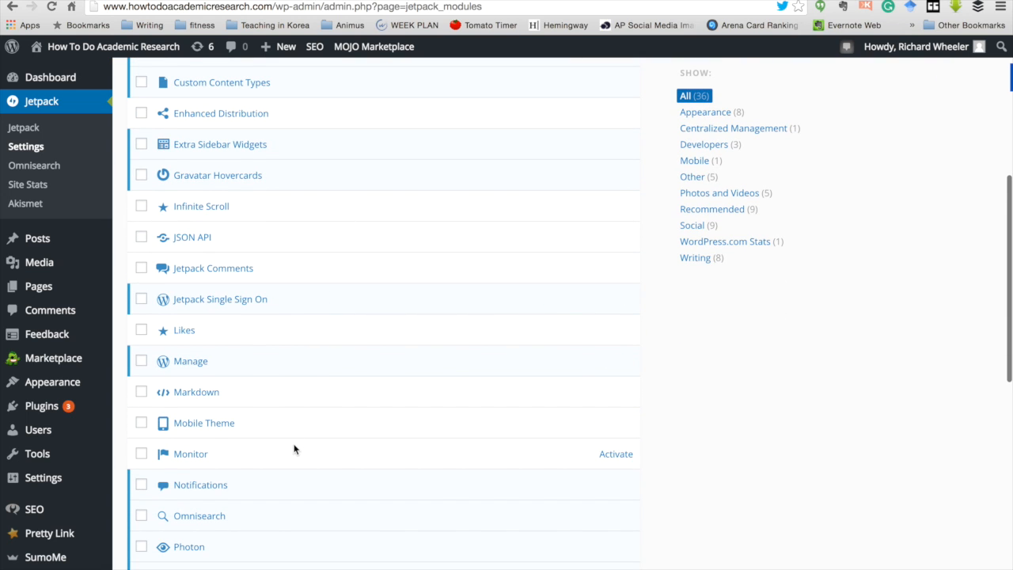
scroll(293, 447, down, 3)
scroll(293, 447, down, 2)
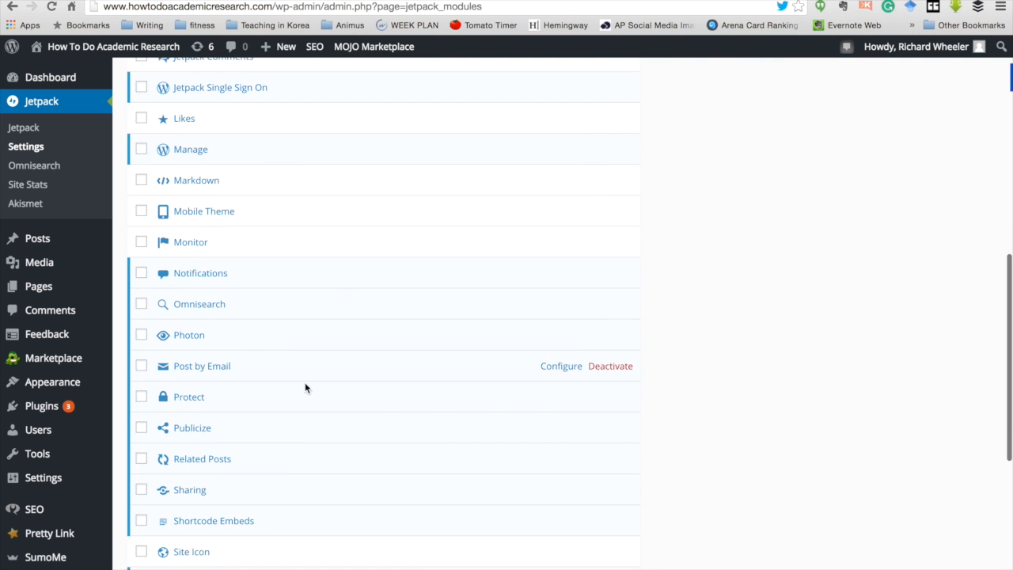
scroll(306, 470, down, 3)
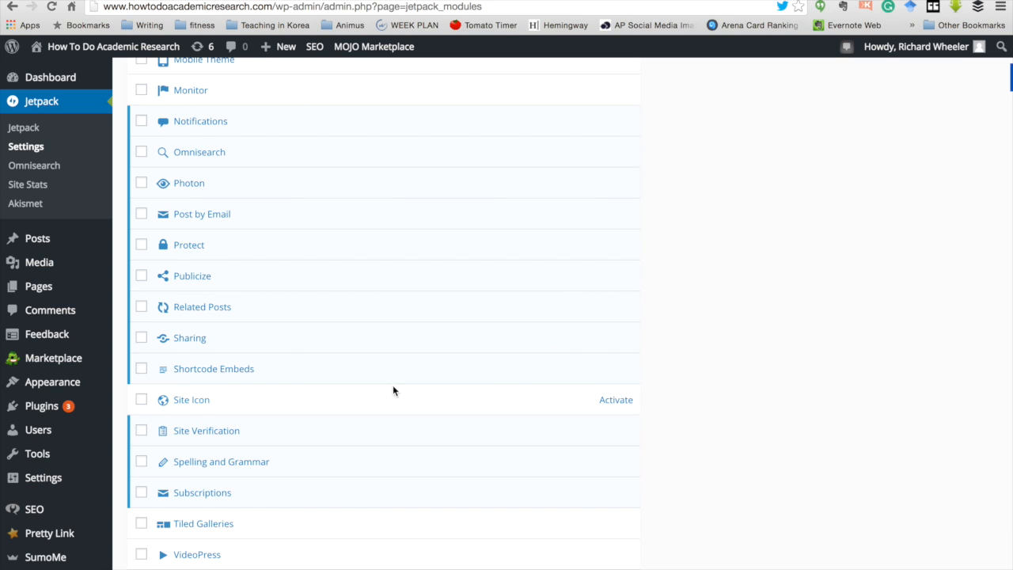
click(612, 400)
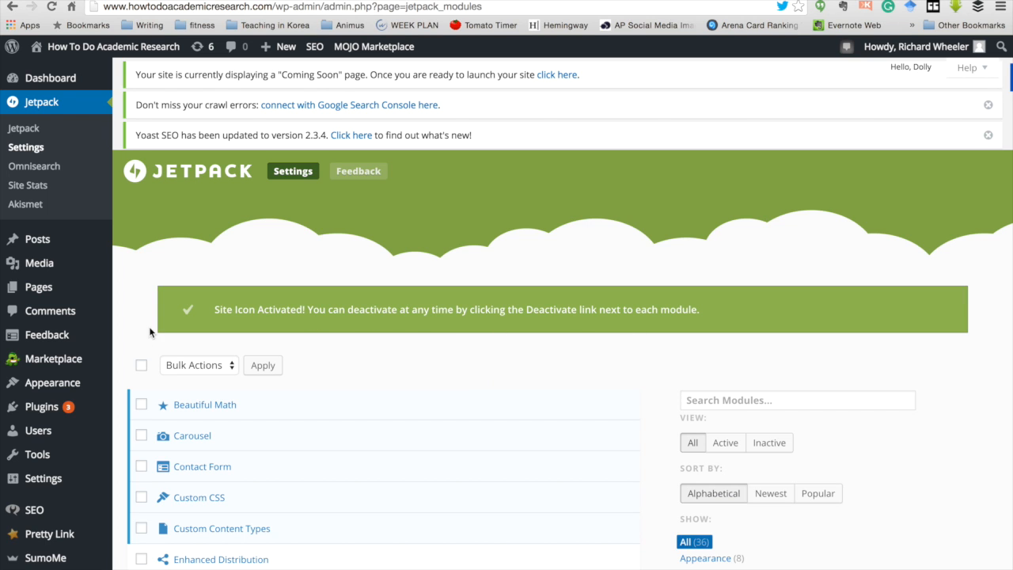
Step: Open the configuration of the Site Icon module from the Jetpack feature list
scroll(378, 355, down, 3)
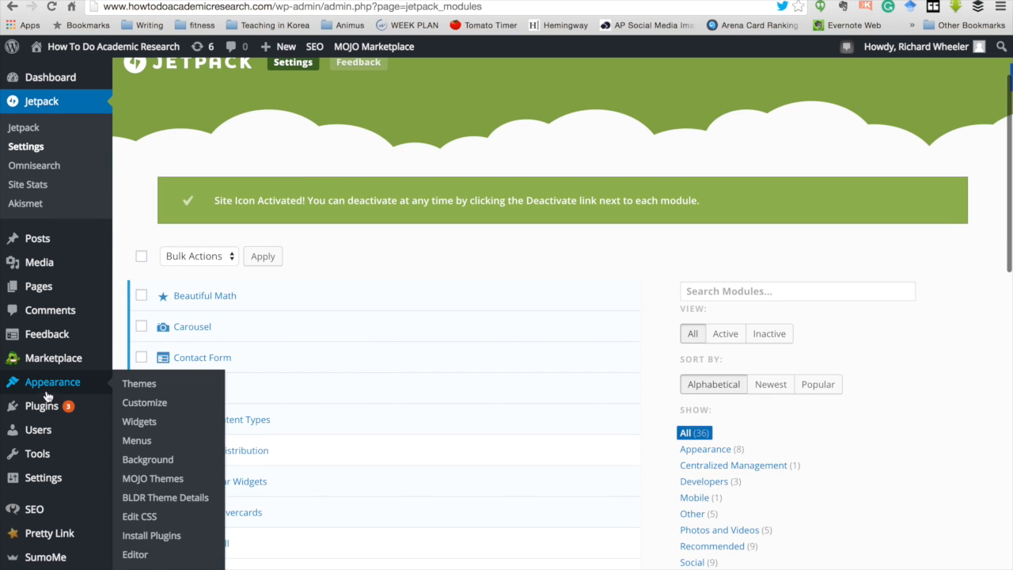
scroll(314, 404, down, 15)
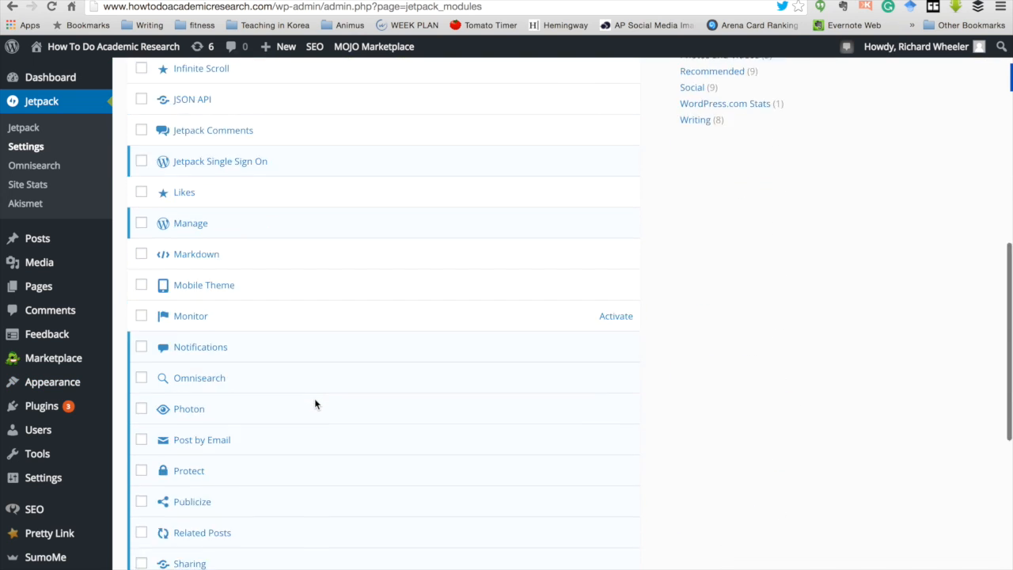
scroll(314, 404, up, 3)
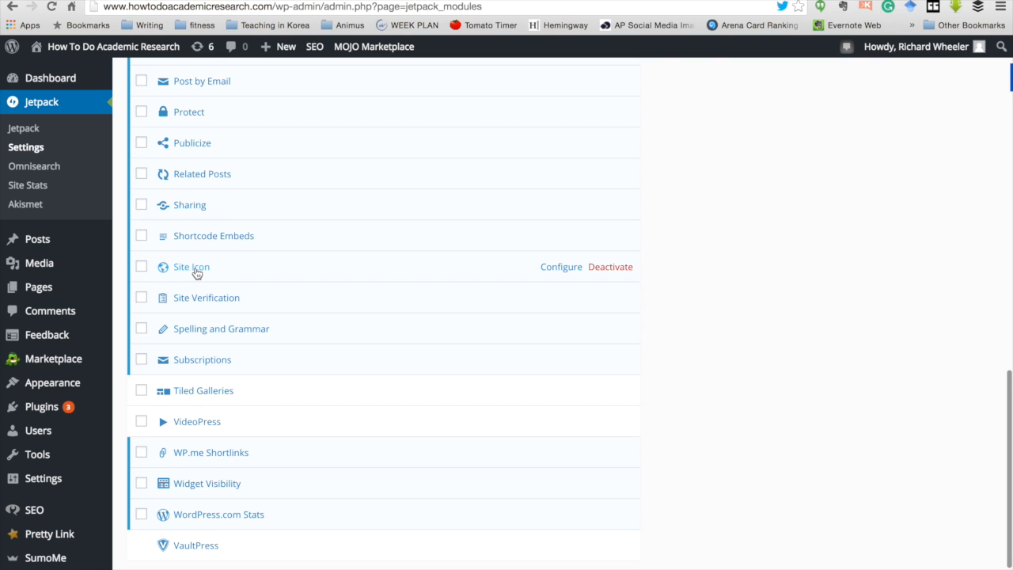
click(566, 273)
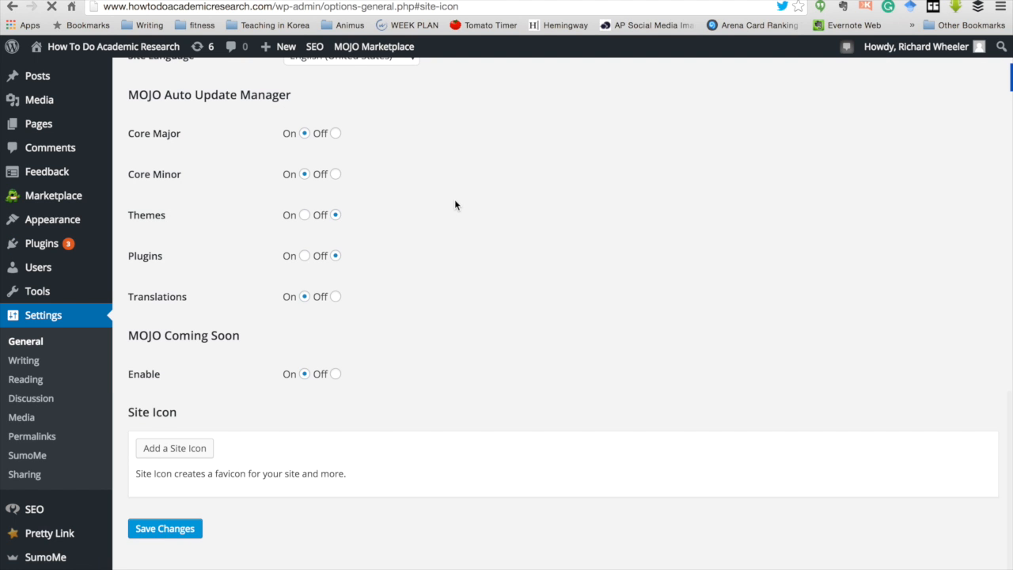
Step: Add a site icon by choosing the file IMG_5796.JPG and uploading it
click(187, 462)
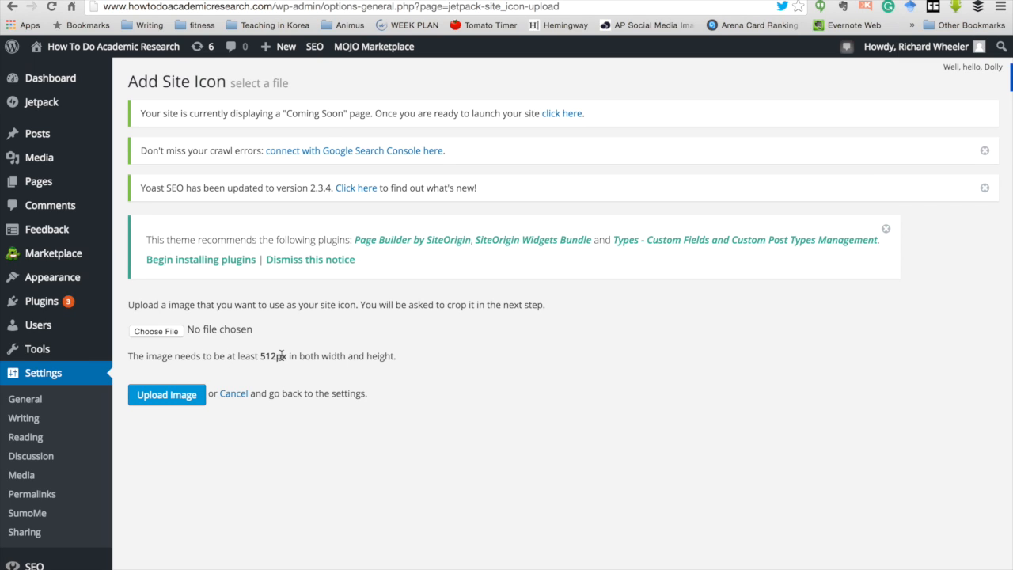
click(156, 332)
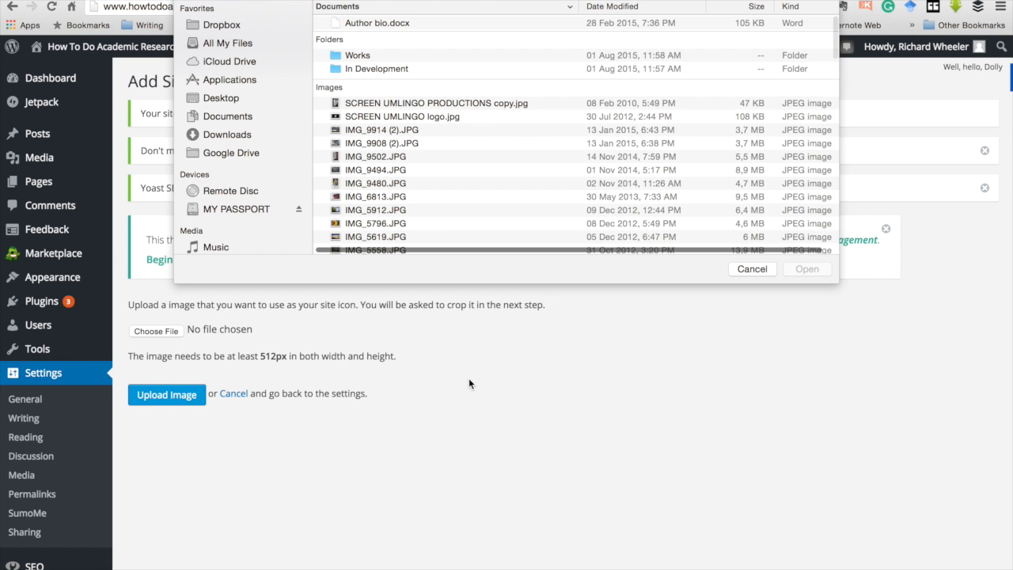
scroll(386, 222, down, 10)
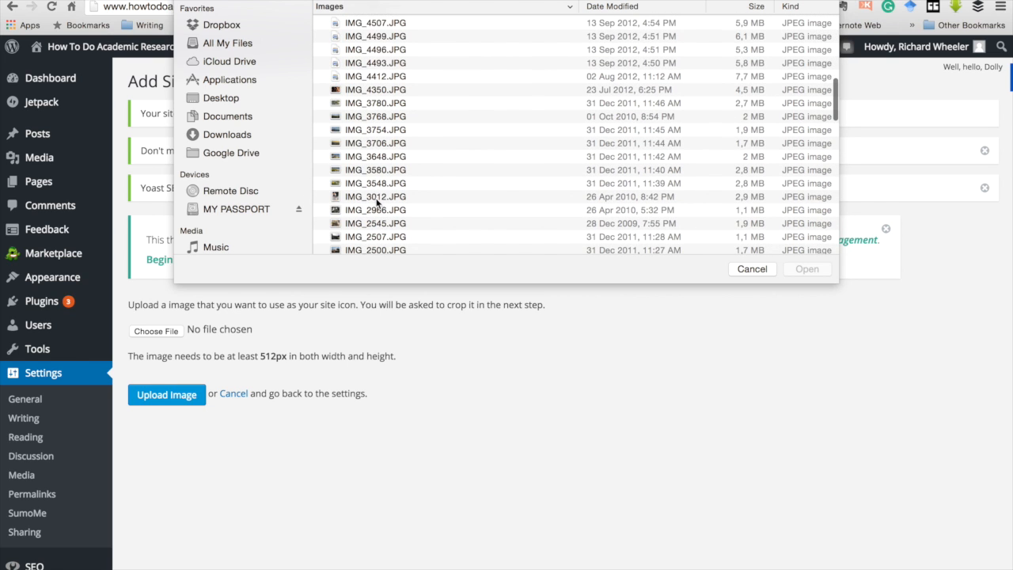
scroll(379, 203, down, 10)
click(370, 166)
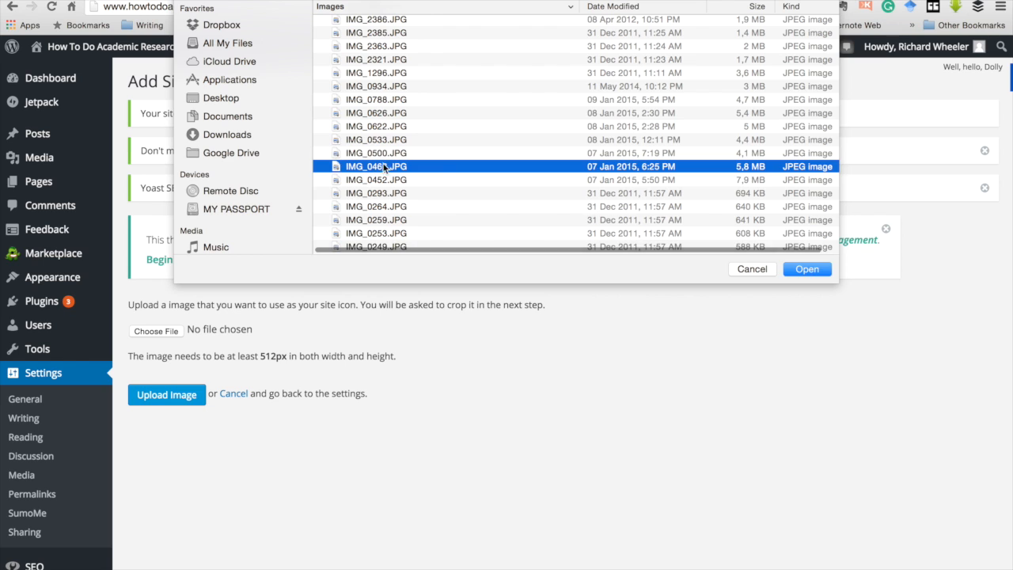
click(816, 272)
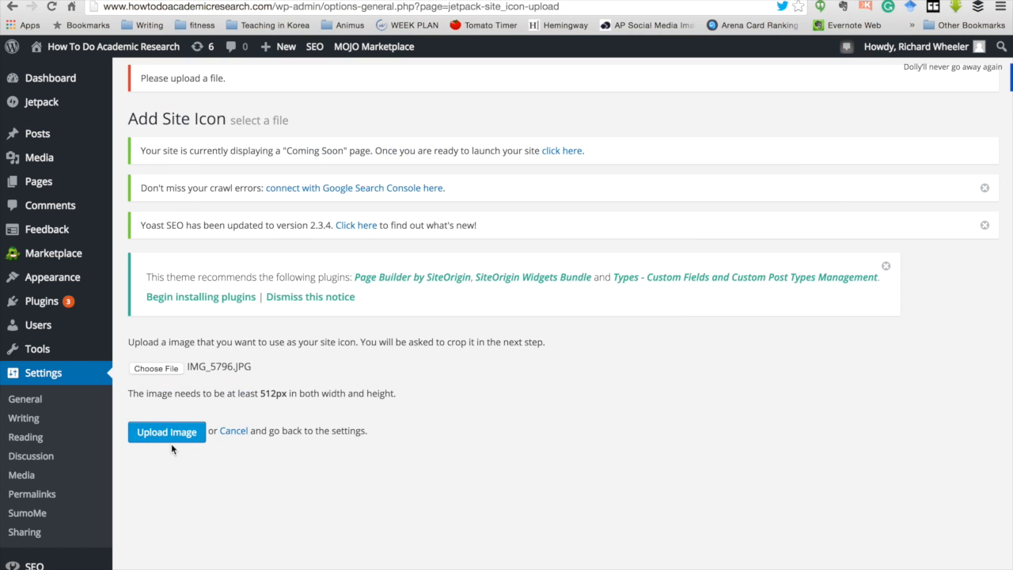
click(171, 438)
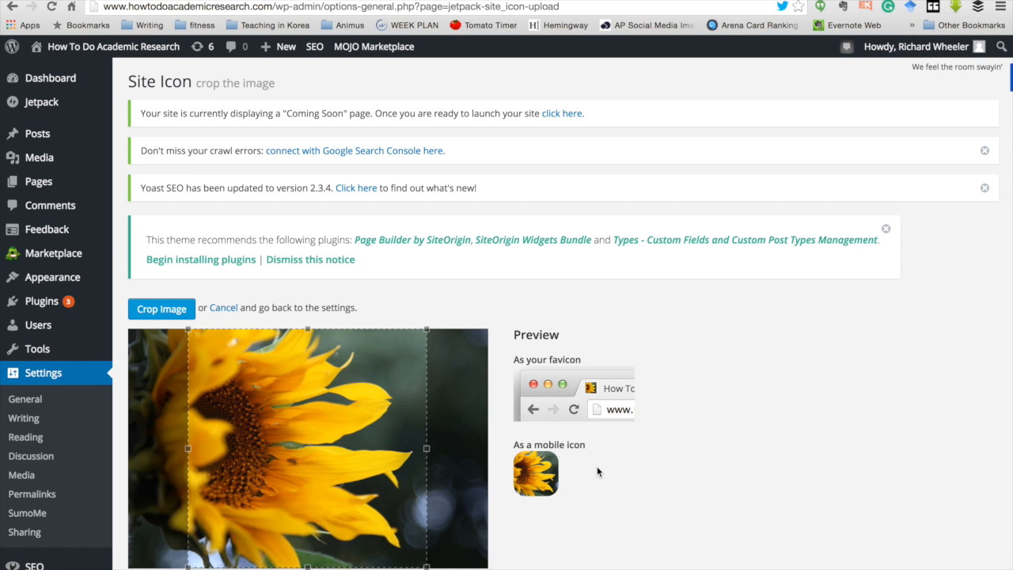
Step: Crop the sunflower image to the suggested square area for the site icon and return to the General Settings
scroll(599, 473, down, 2)
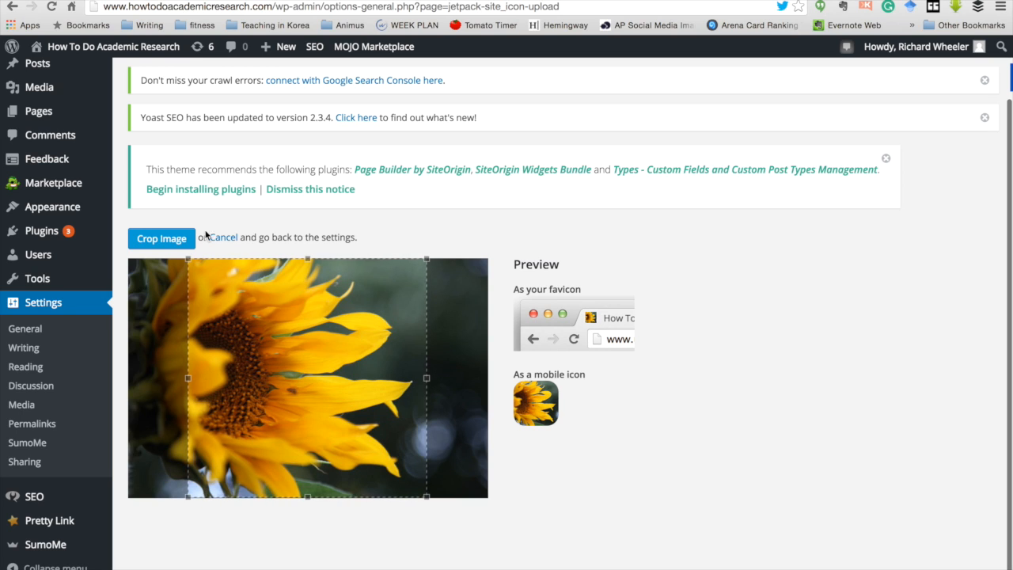
click(180, 246)
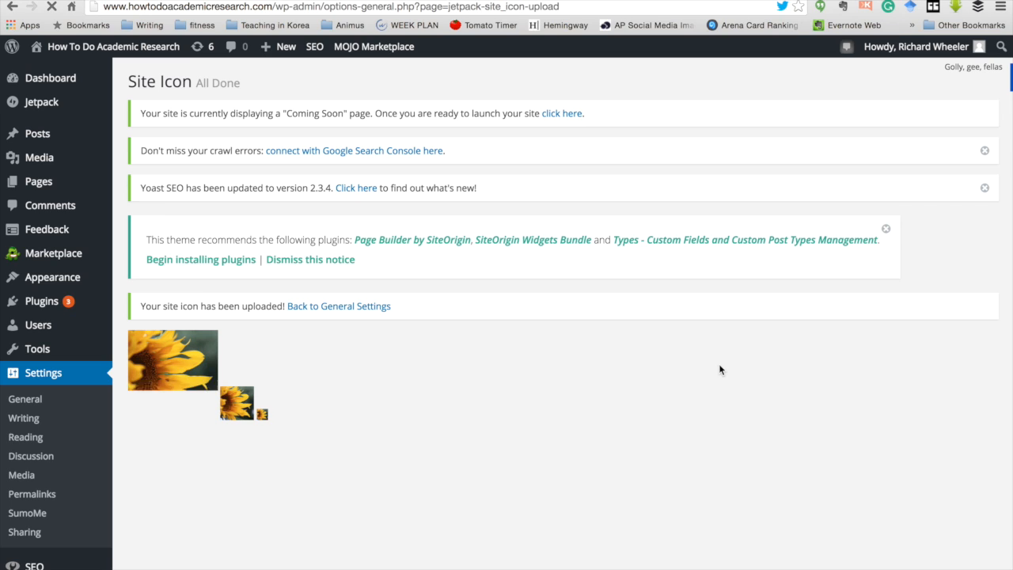
click(351, 309)
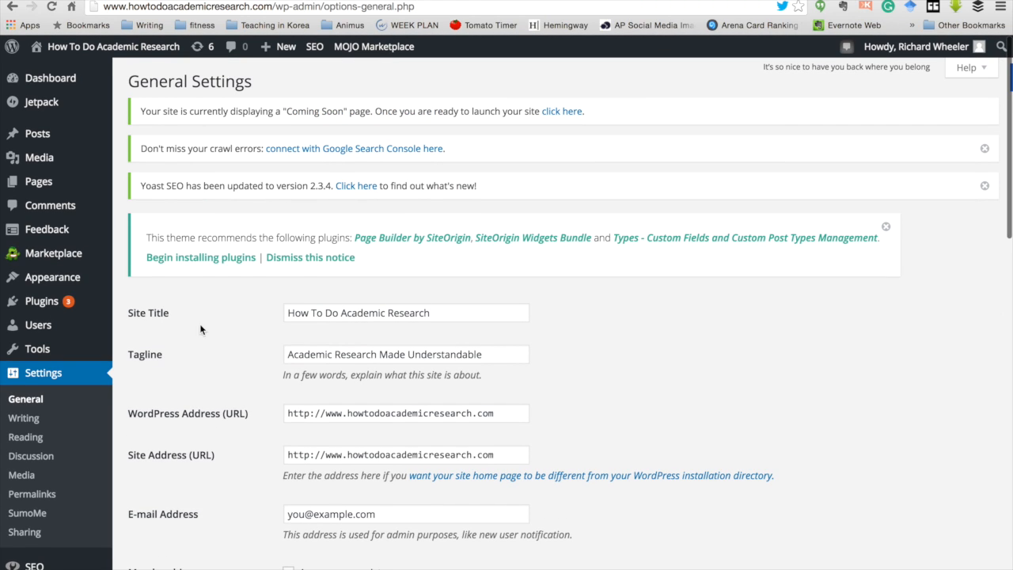
Step: Open the theme customizer and review the Site Identity settings for title, tagline and site icon
mouse_move(49, 281)
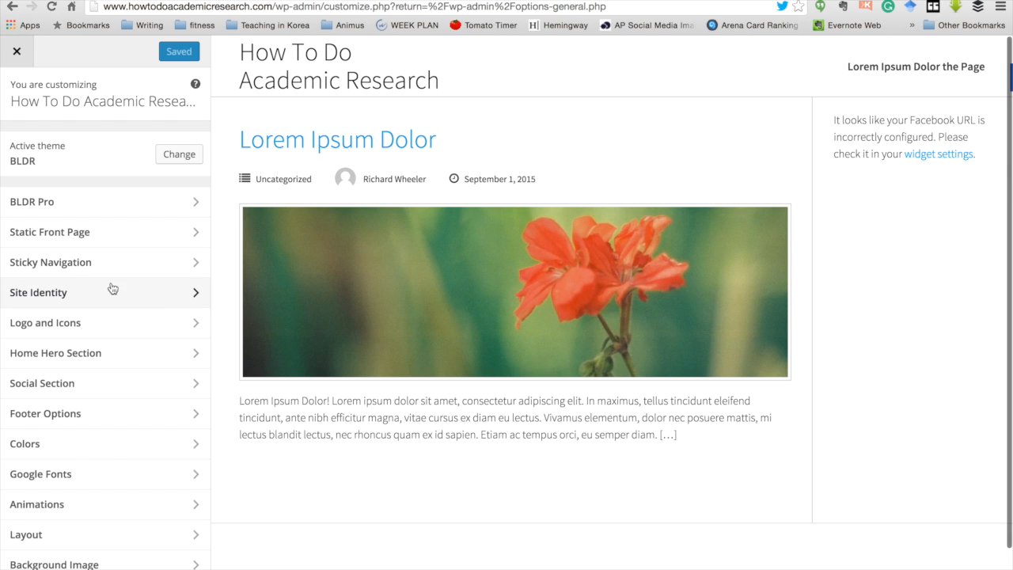
click(120, 294)
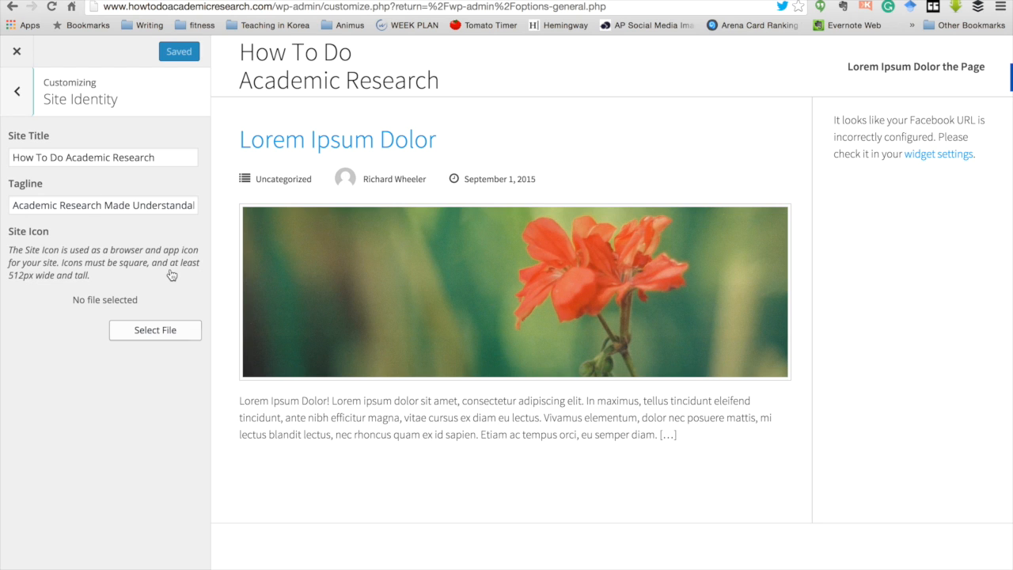
click(24, 97)
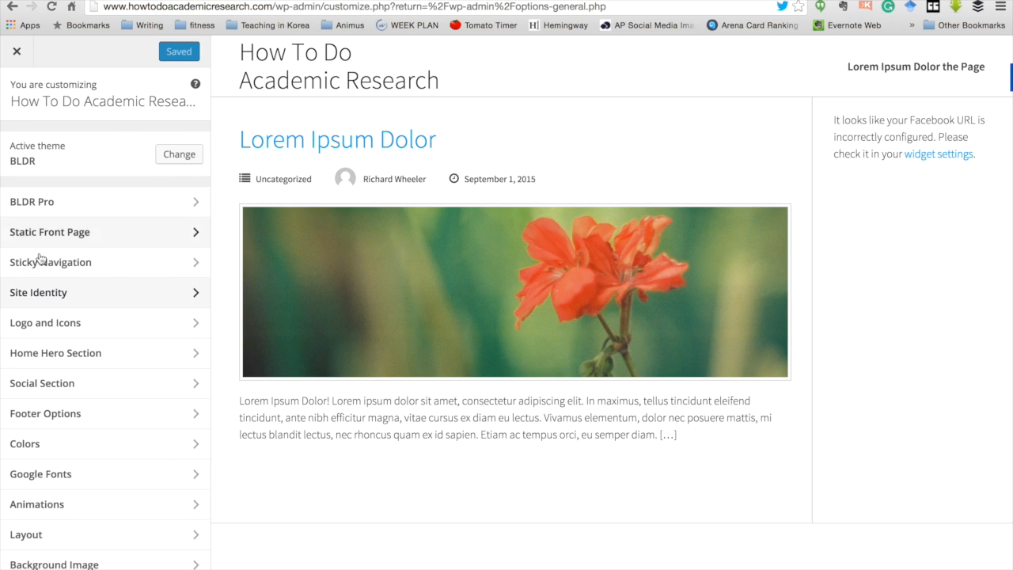
Step: Examine the Logo and Icons settings, covering the logos, logo width, favicon and Apple Touch icons
click(104, 330)
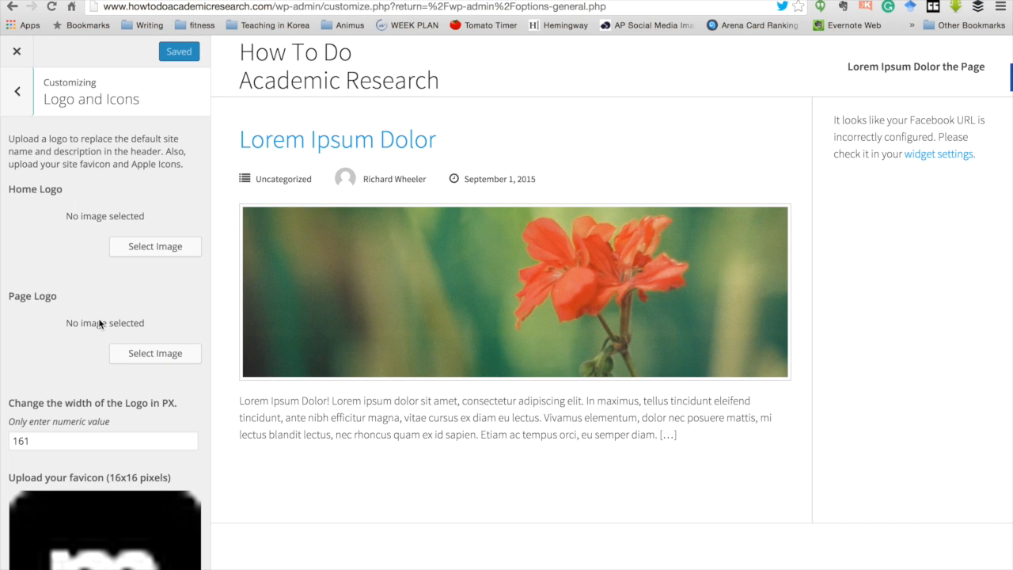
click(17, 91)
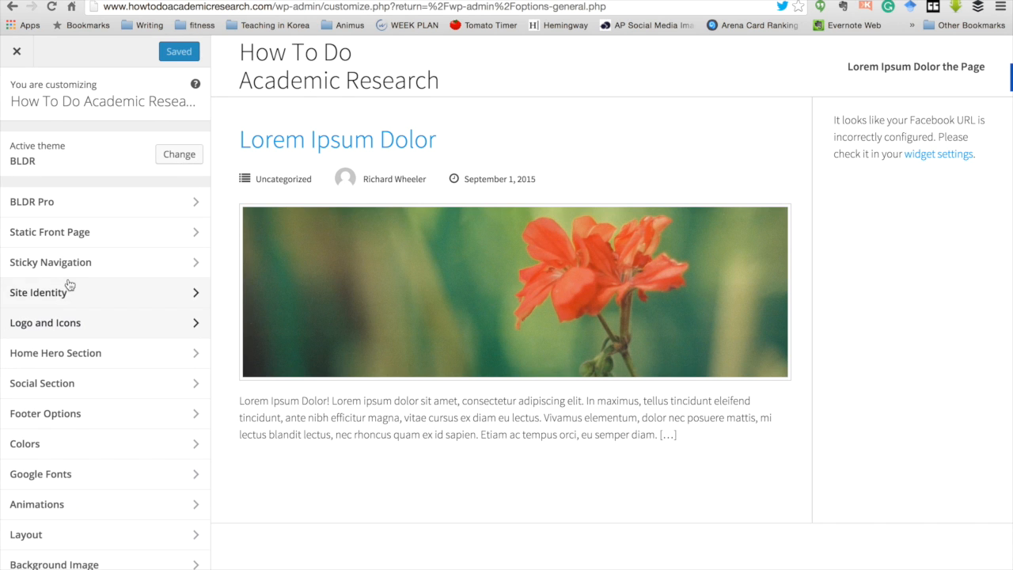
click(81, 332)
scroll(79, 325, down, 8)
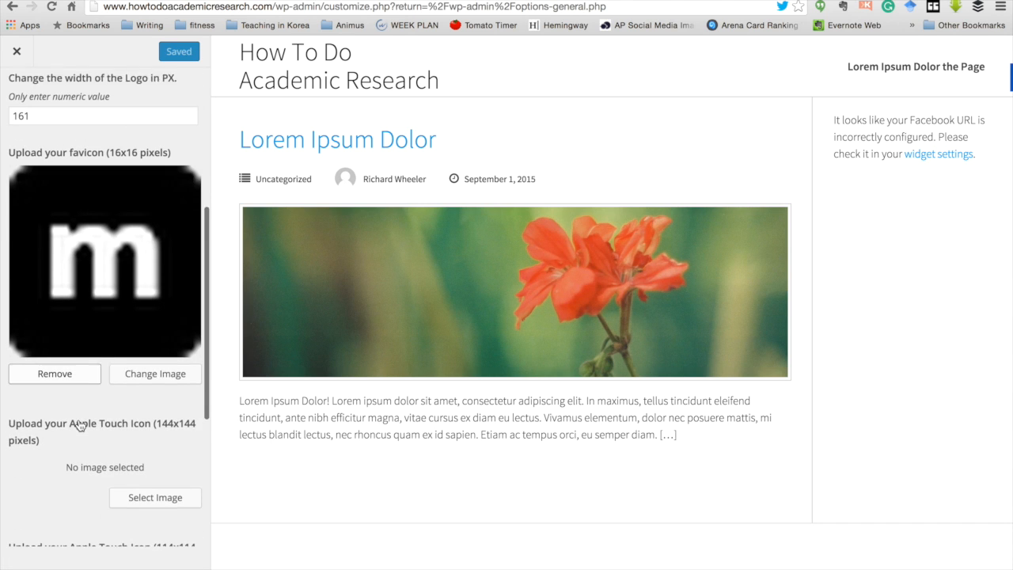
scroll(88, 478, down, 5)
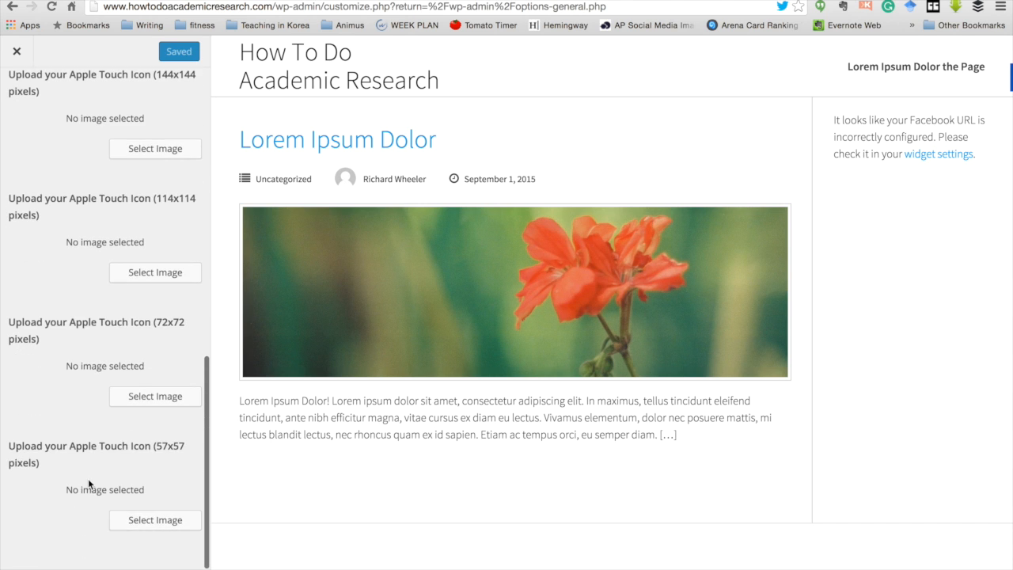
scroll(88, 478, up, 13)
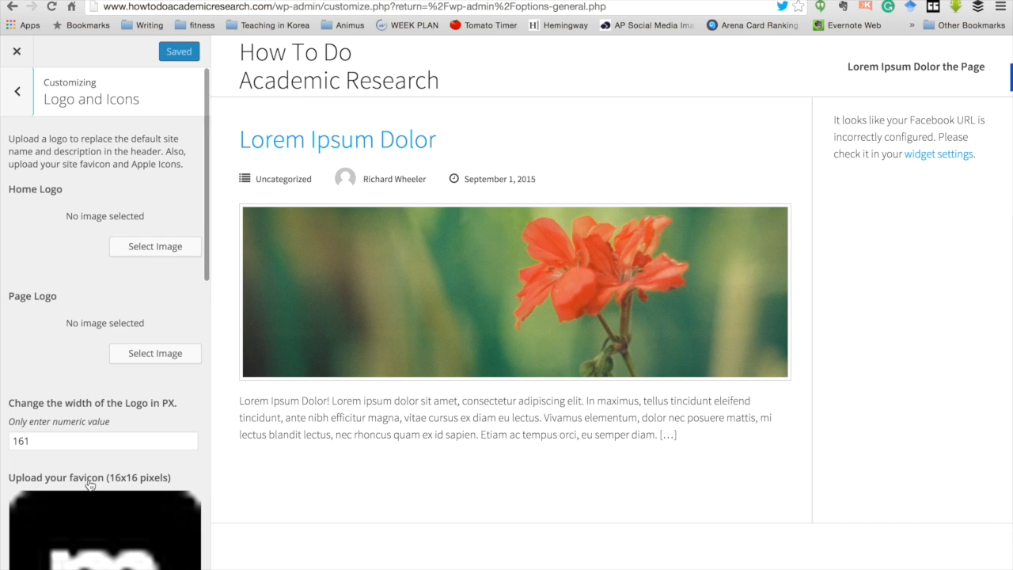
click(17, 93)
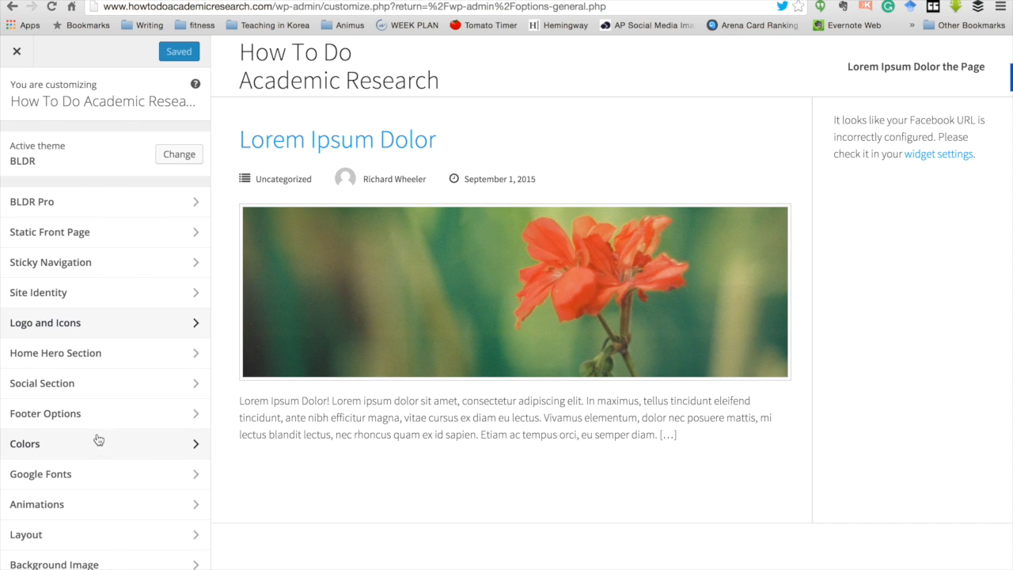
Step: Review the Layout settings for excerpt length and post content display
scroll(115, 413, down, 1)
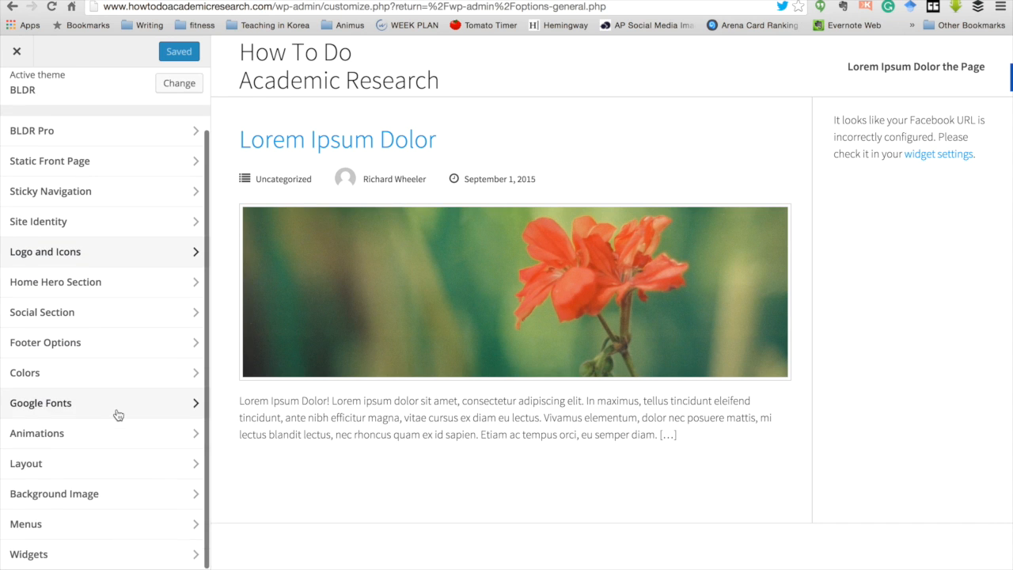
click(103, 460)
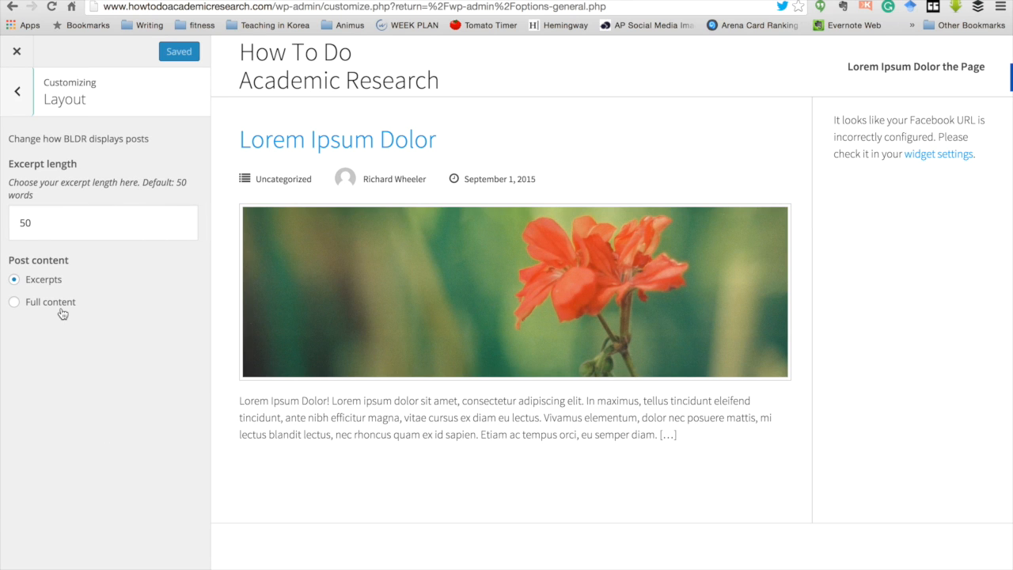
click(32, 94)
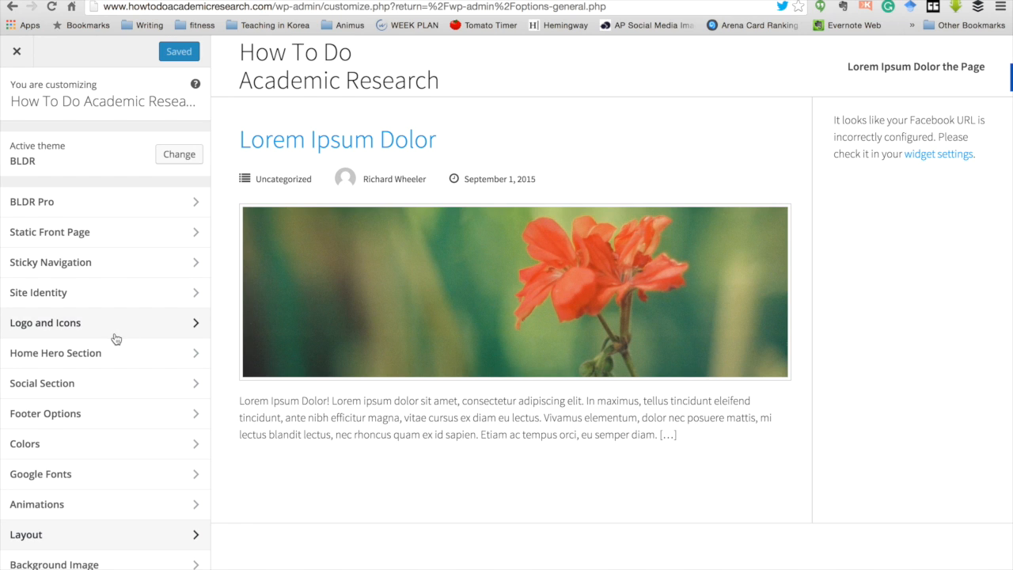
Step: Set the red flower photo F1010006.jpg from the media library as the site's background image
scroll(115, 339, down, 2)
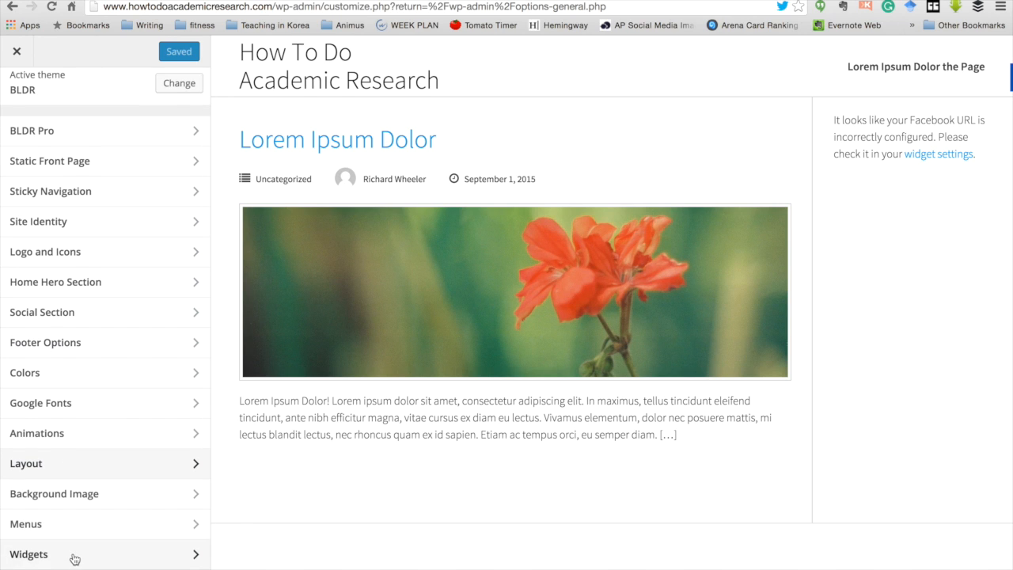
click(101, 499)
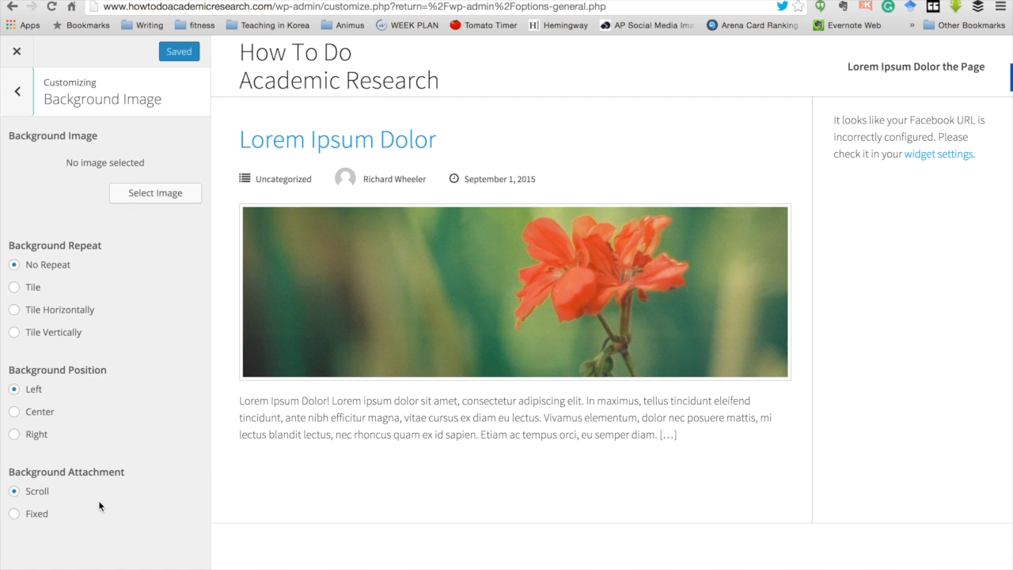
click(141, 193)
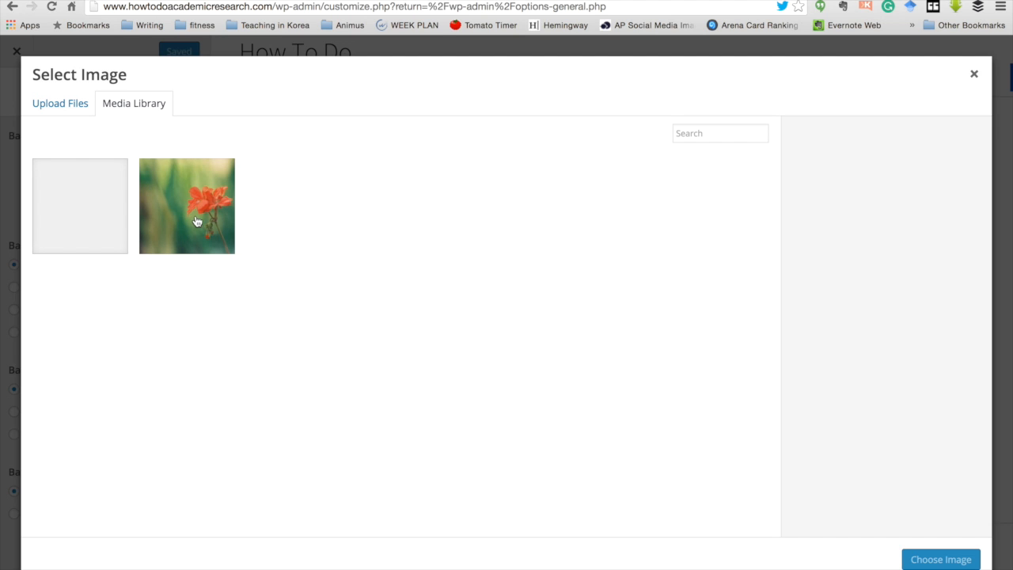
click(192, 228)
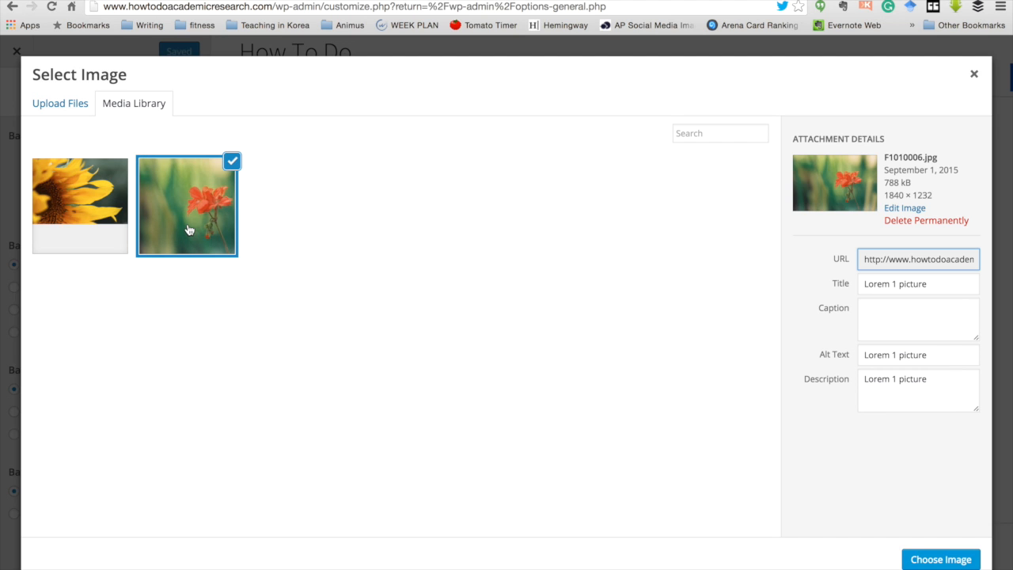
click(941, 559)
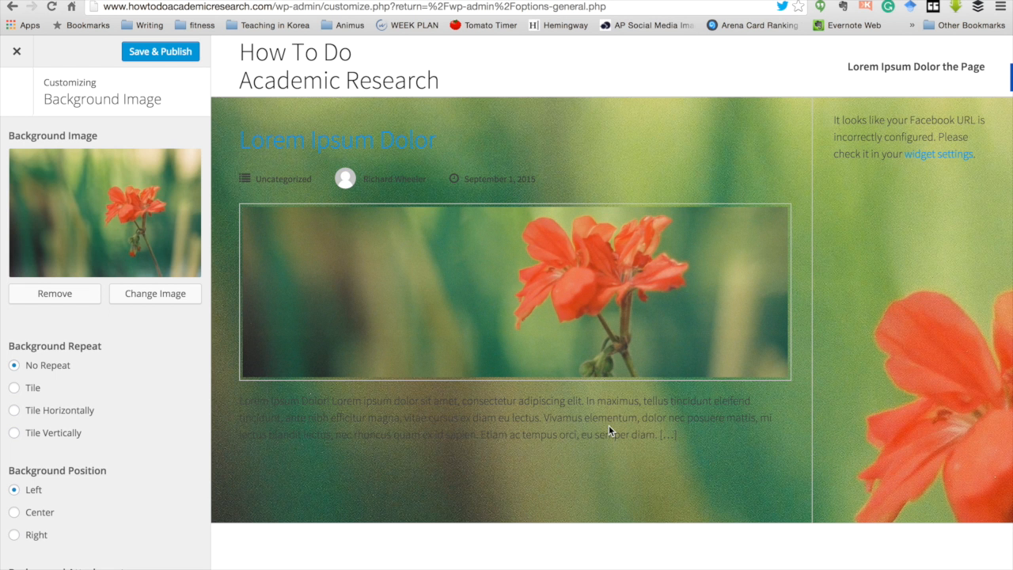
Step: Try the Tile and Tile Vertically repeat options for the background image, publishing each one
scroll(733, 280, down, 3)
click(22, 387)
click(176, 57)
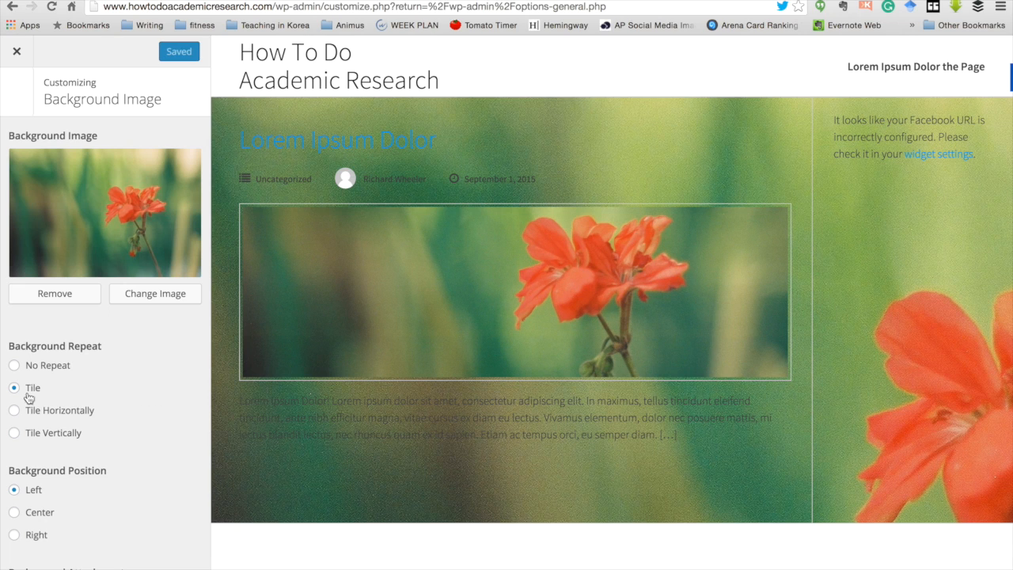
click(24, 432)
click(171, 56)
Step: Remove the site's background image and publish the change
click(72, 293)
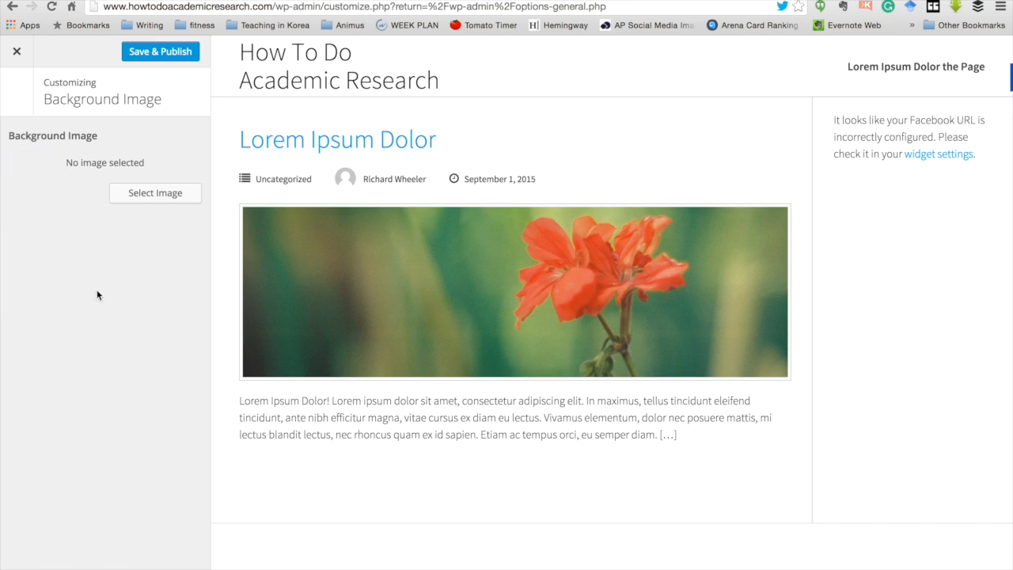
click(163, 50)
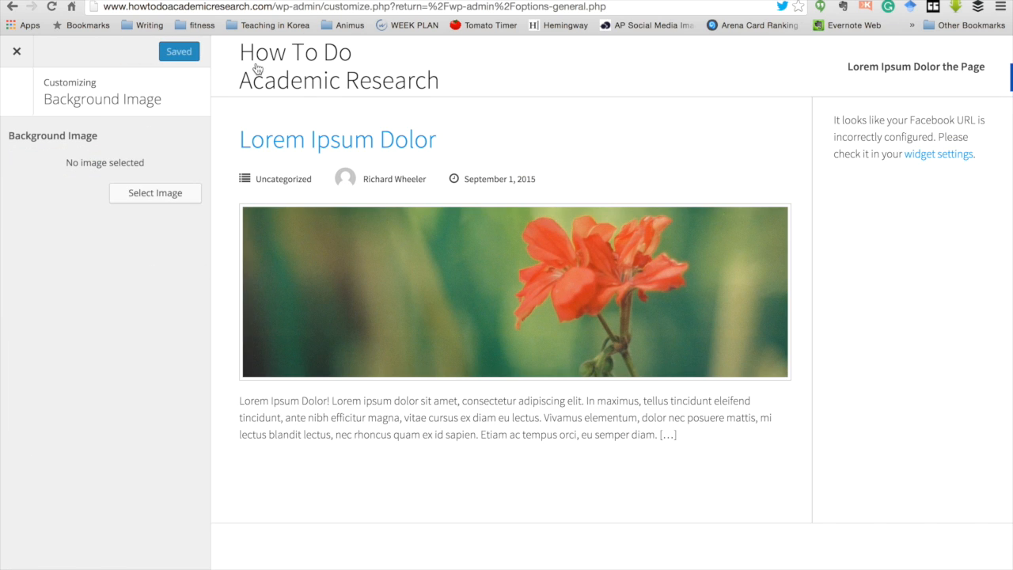
Step: Close the customizer and activate the Twenty Thirteen theme from the installed themes
click(16, 52)
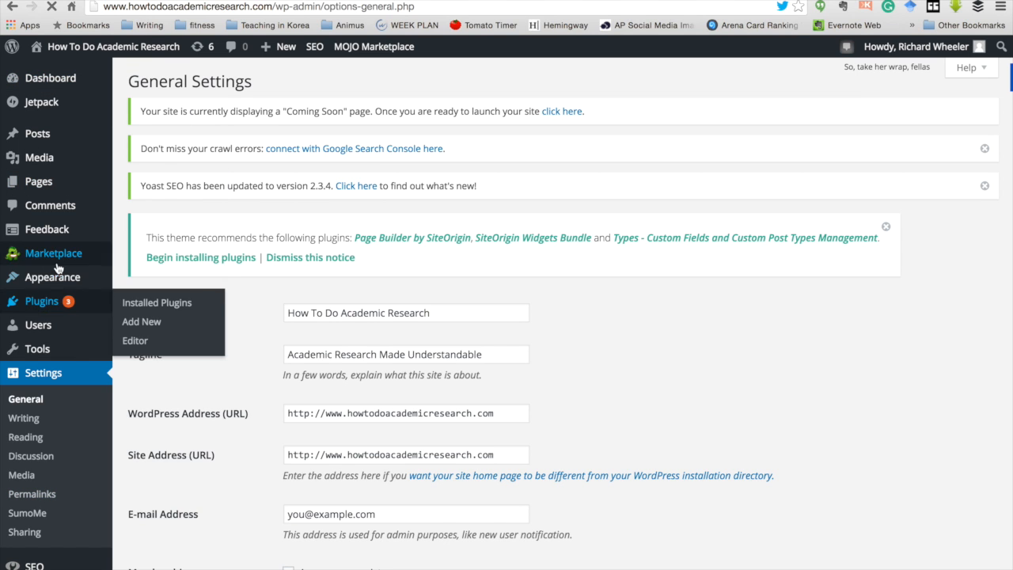
mouse_move(53, 281)
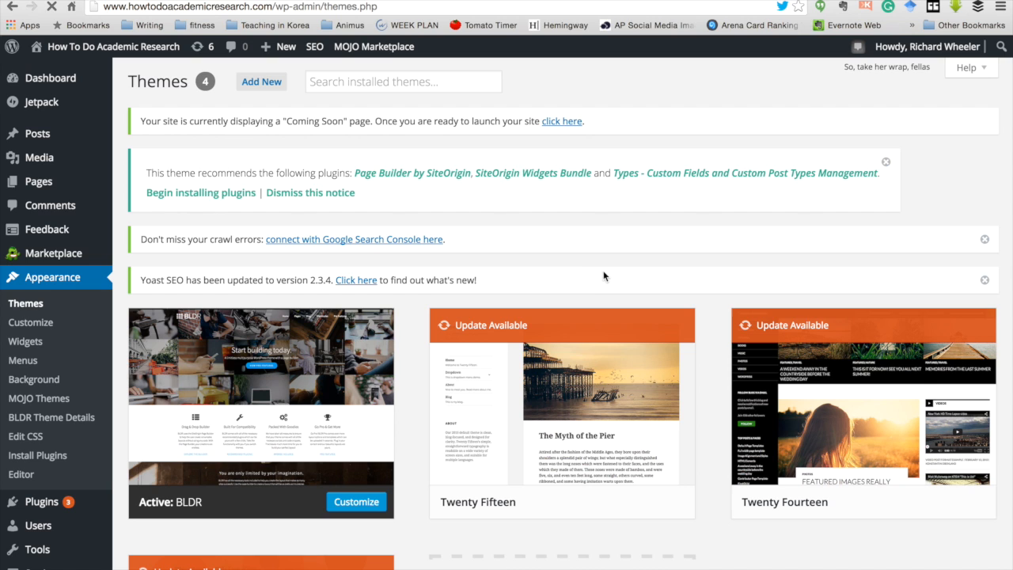
scroll(615, 289, down, 3)
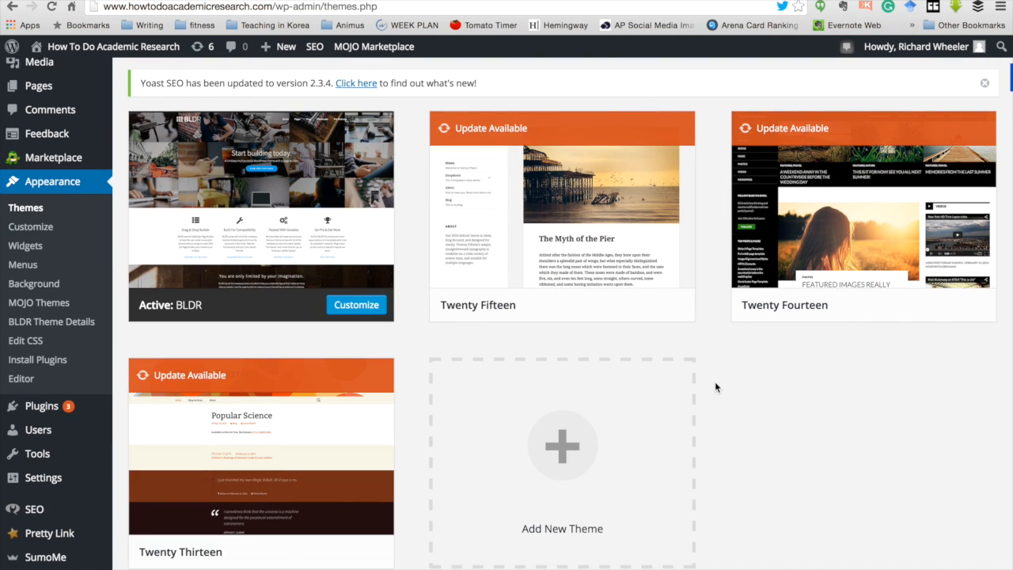
scroll(715, 381, down, 1)
mouse_move(227, 475)
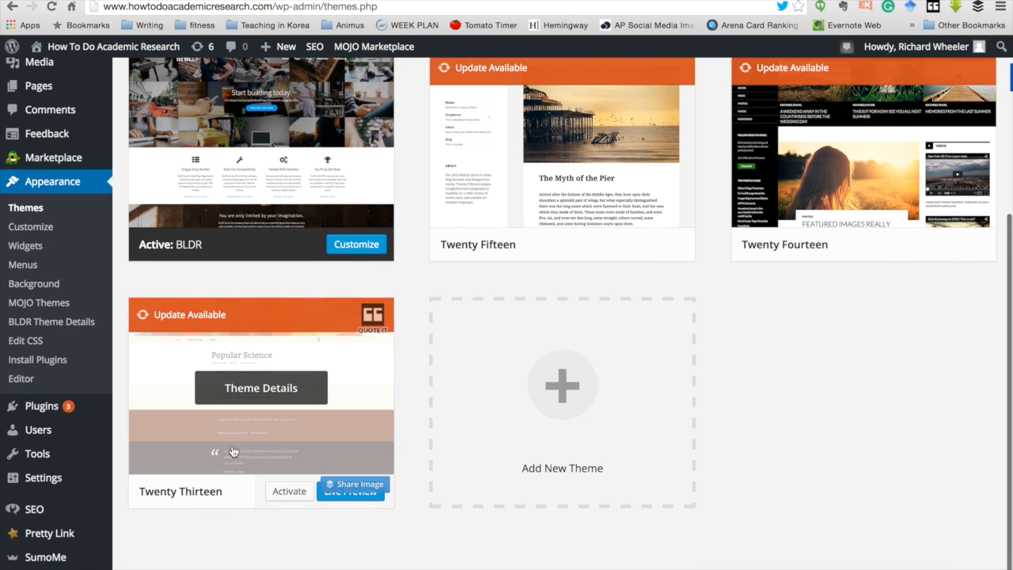
click(295, 499)
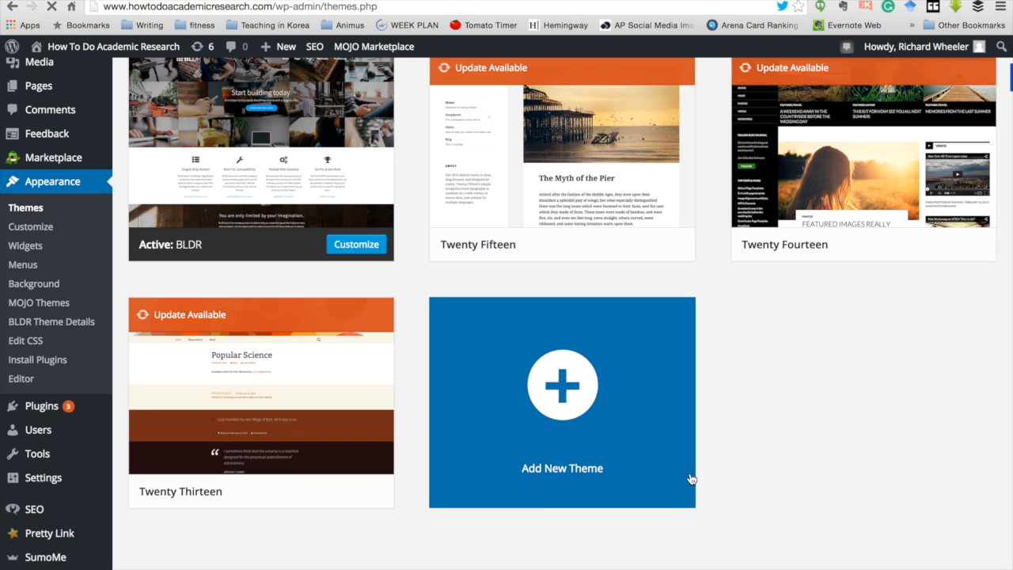
Step: Open the customizer for Twenty Thirteen and look through the whole site preview
mouse_move(327, 426)
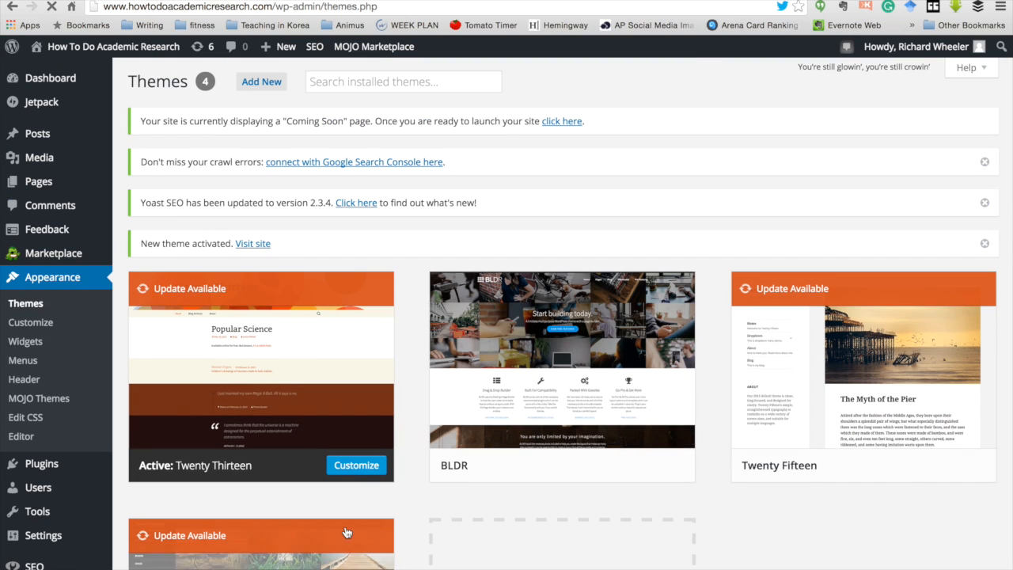
mouse_move(231, 471)
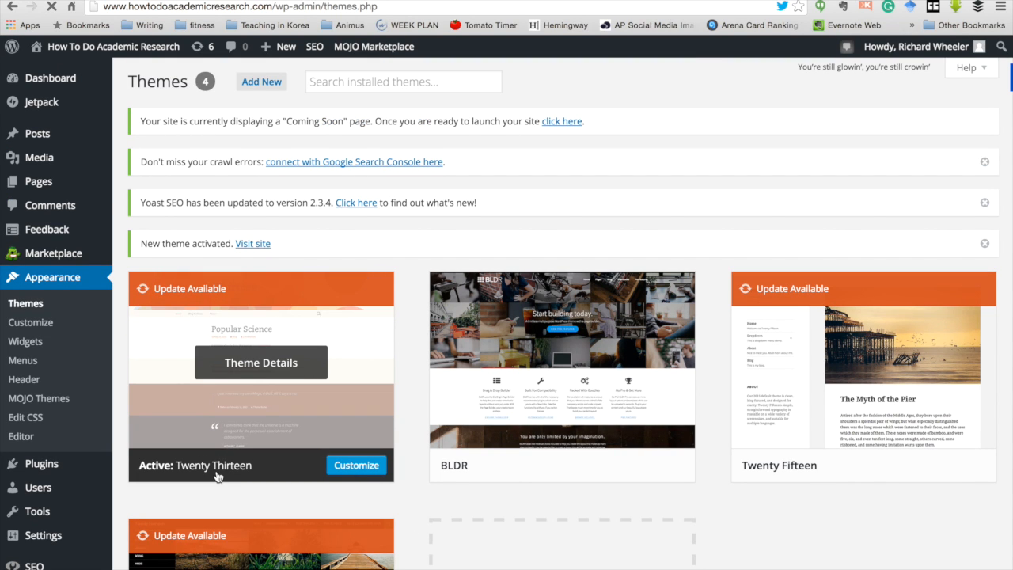
click(349, 469)
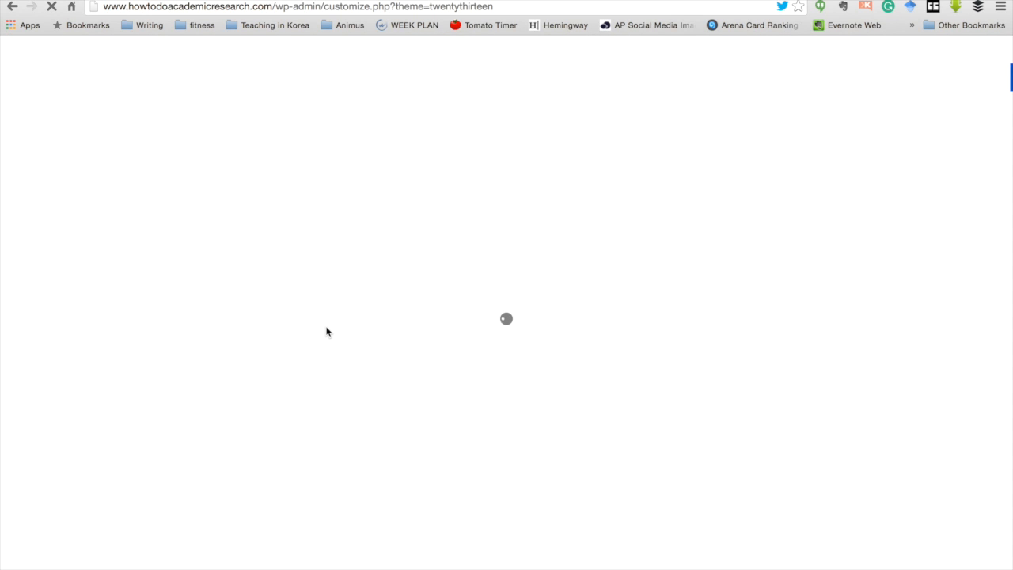
click(73, 8)
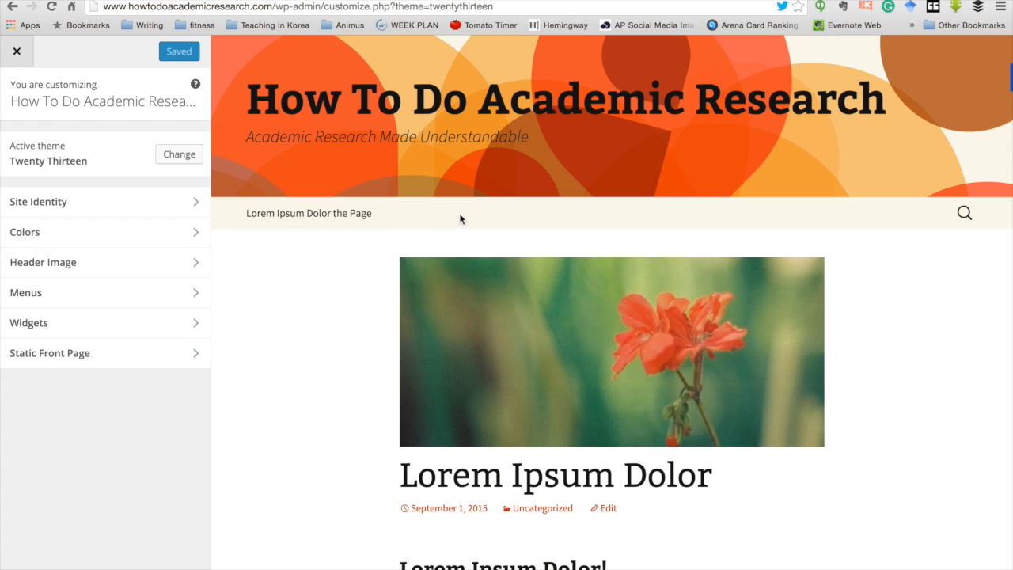
scroll(345, 388, down, 10)
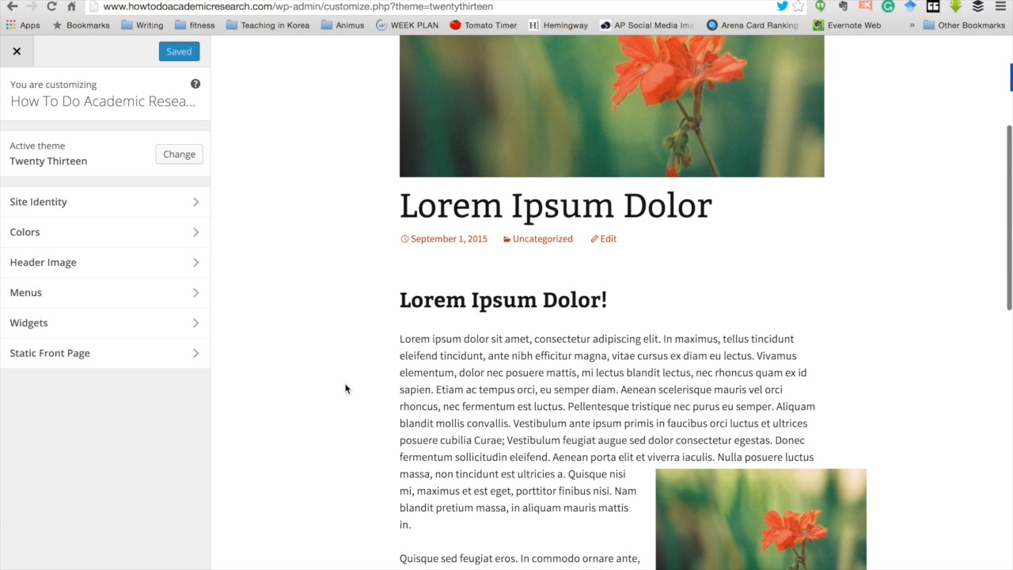
scroll(345, 386, down, 3)
scroll(346, 384, up, 5)
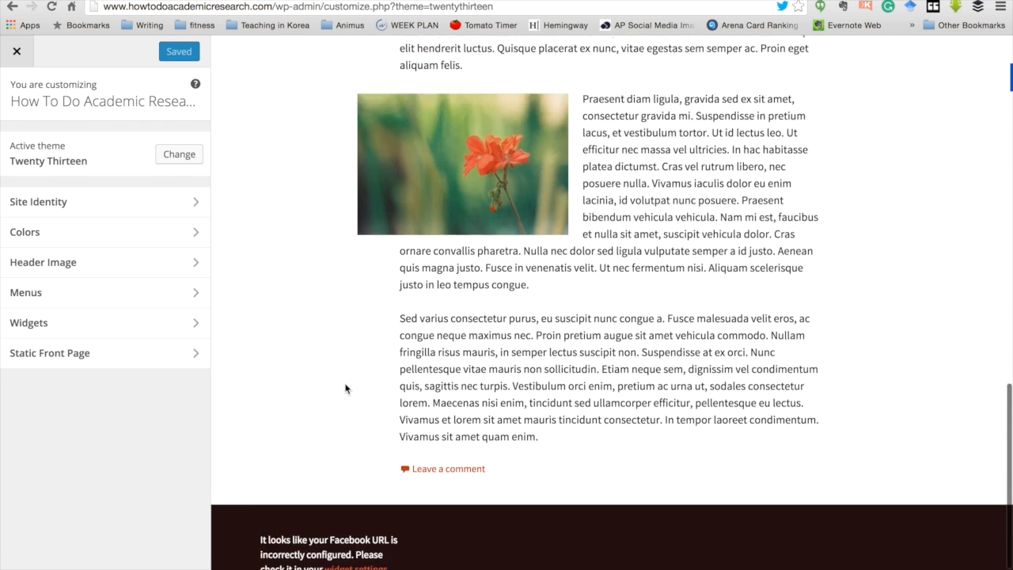
scroll(343, 314, up, 10)
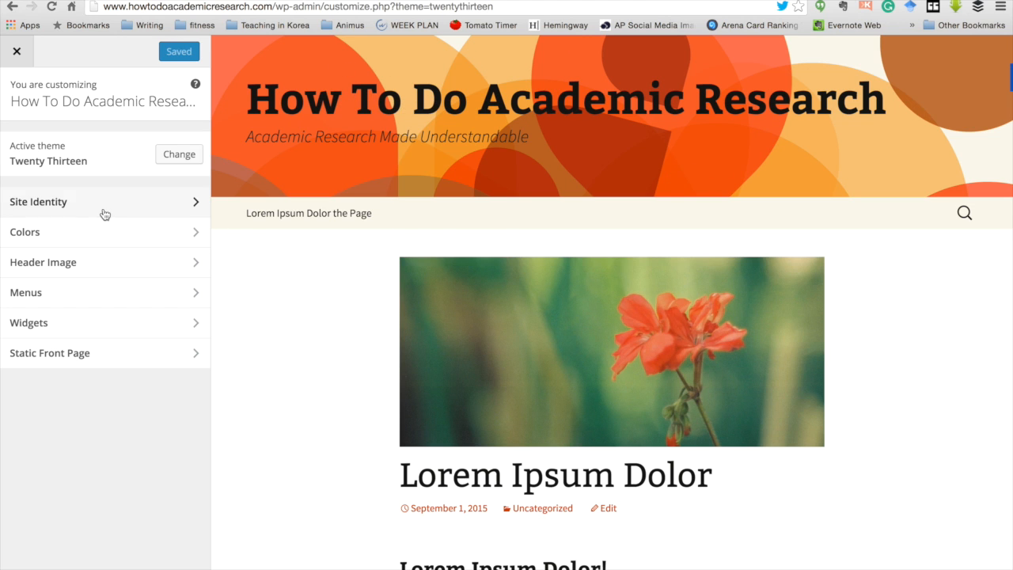
Step: Check the recommended header size in the Header Image settings and start adding a new image
click(90, 262)
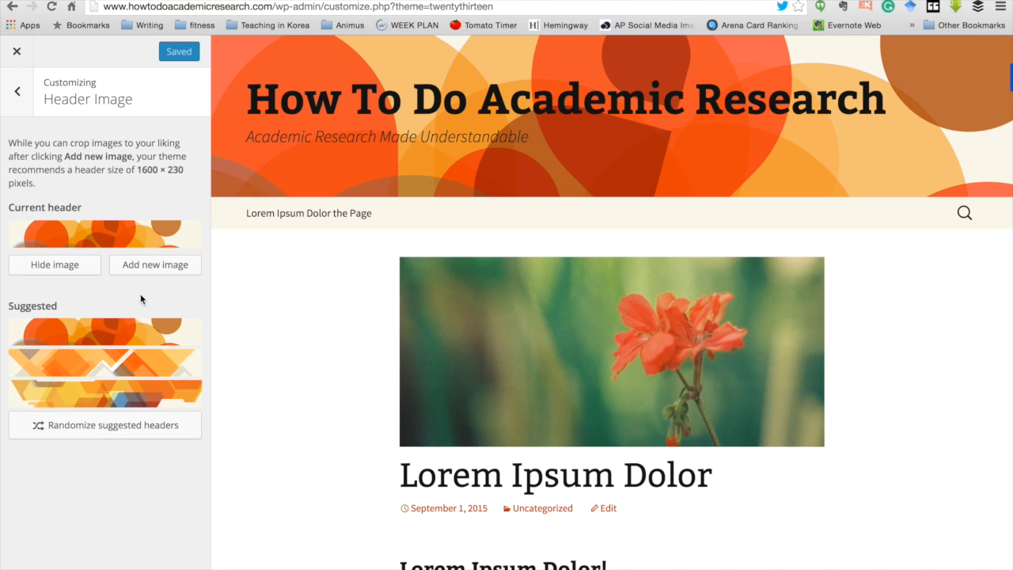
click(153, 265)
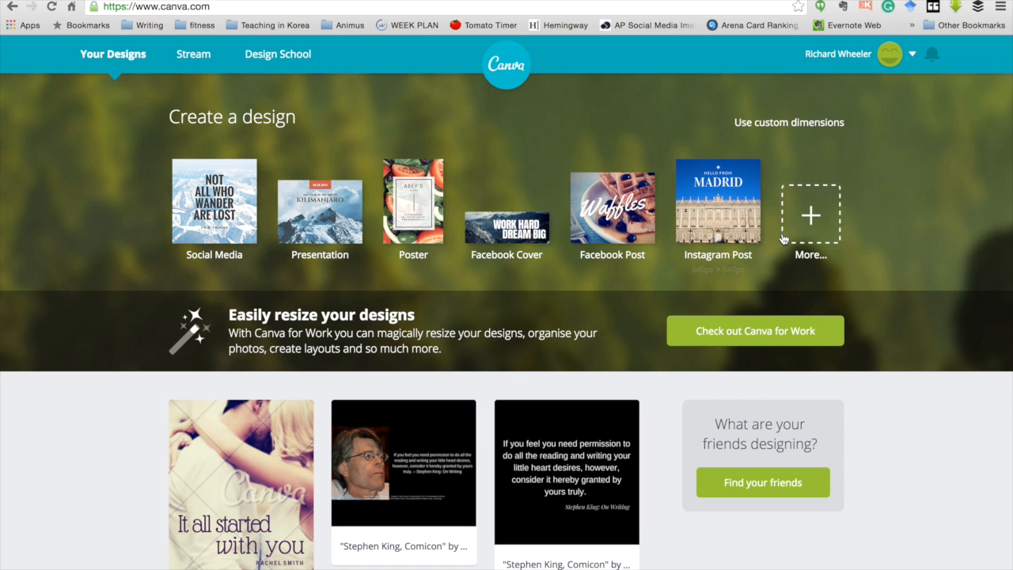
Step: In Canva, expand the full list of design types and look through its categories
click(799, 216)
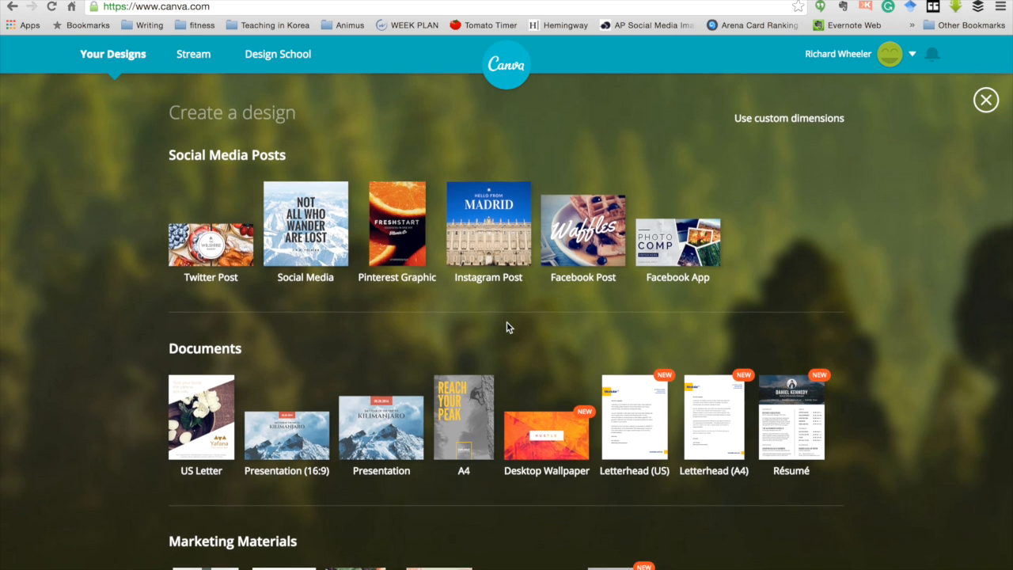
scroll(507, 323, down, 7)
scroll(507, 325, down, 5)
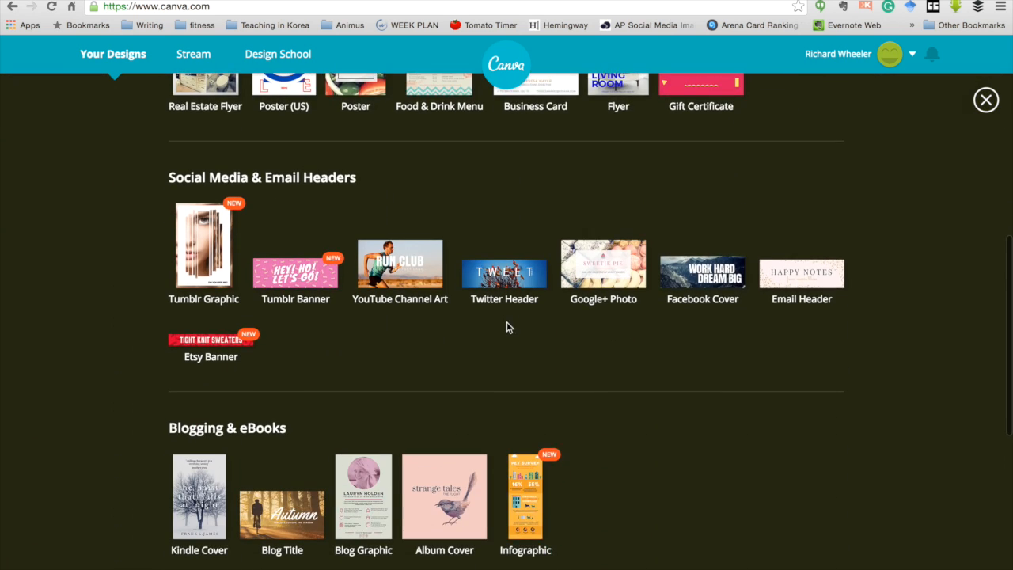
scroll(507, 327, down, 2)
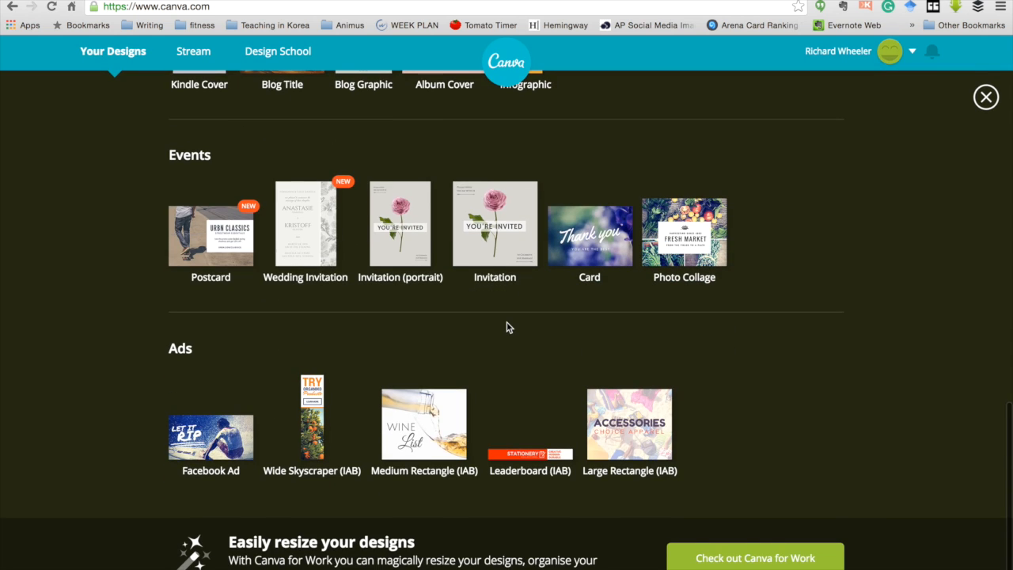
key(Home)
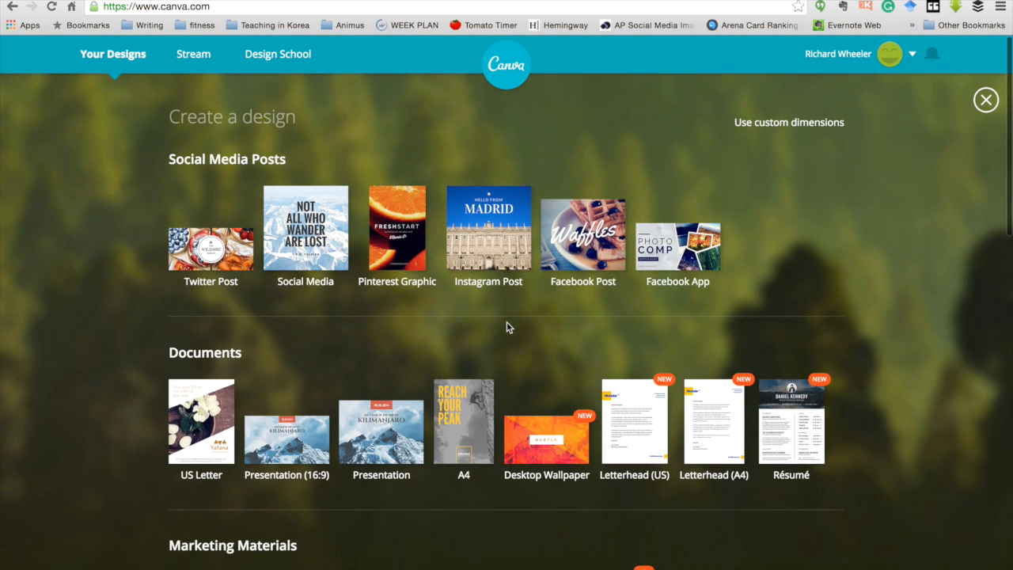
Step: Create a Canva design with custom dimensions of 1600 × 230 px
click(791, 127)
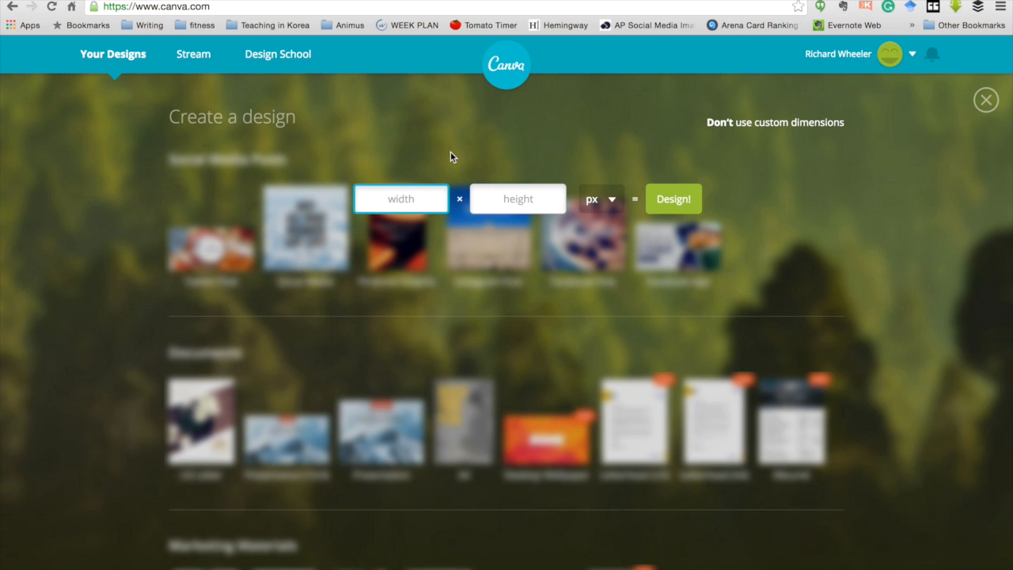
text(1600)
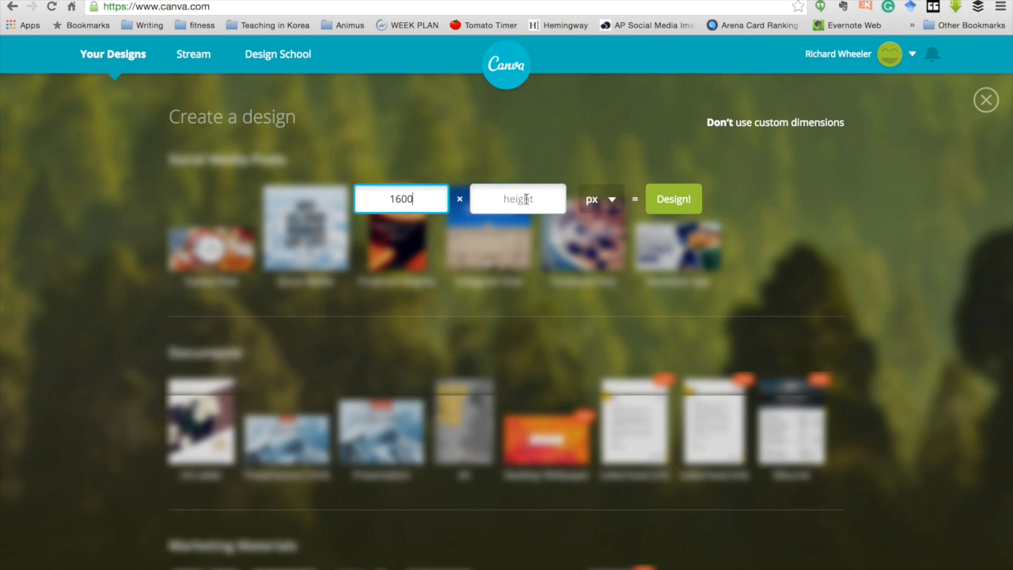
click(526, 199)
text(230)
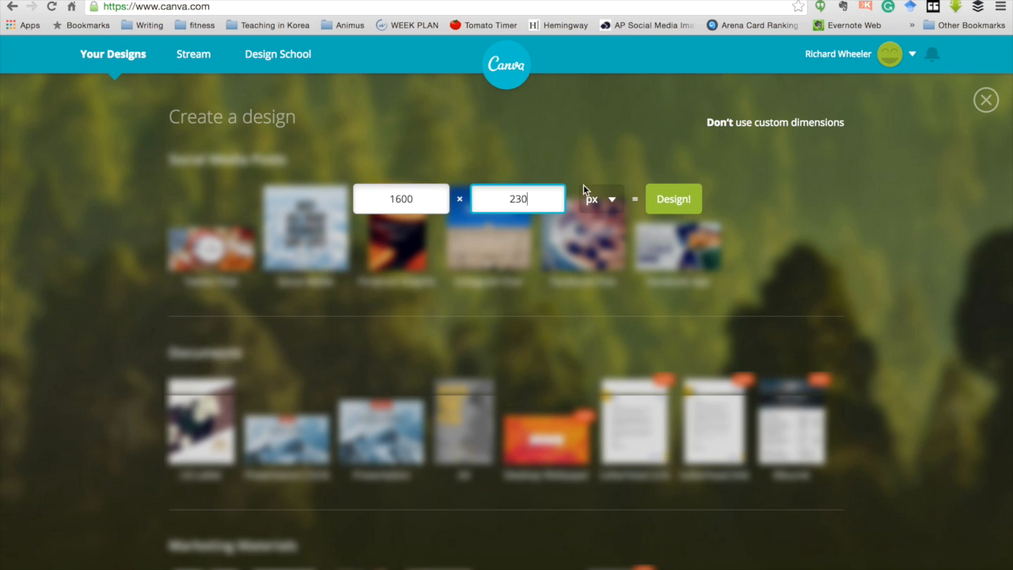
click(680, 199)
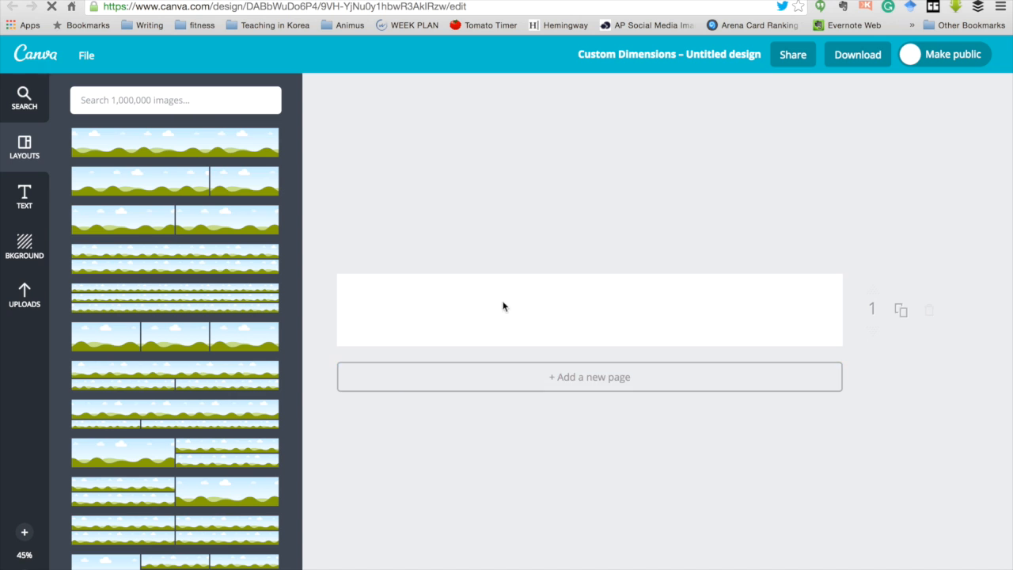
Step: Upload the photo IMG_5796.JPG from the computer to the Canva uploads
click(24, 292)
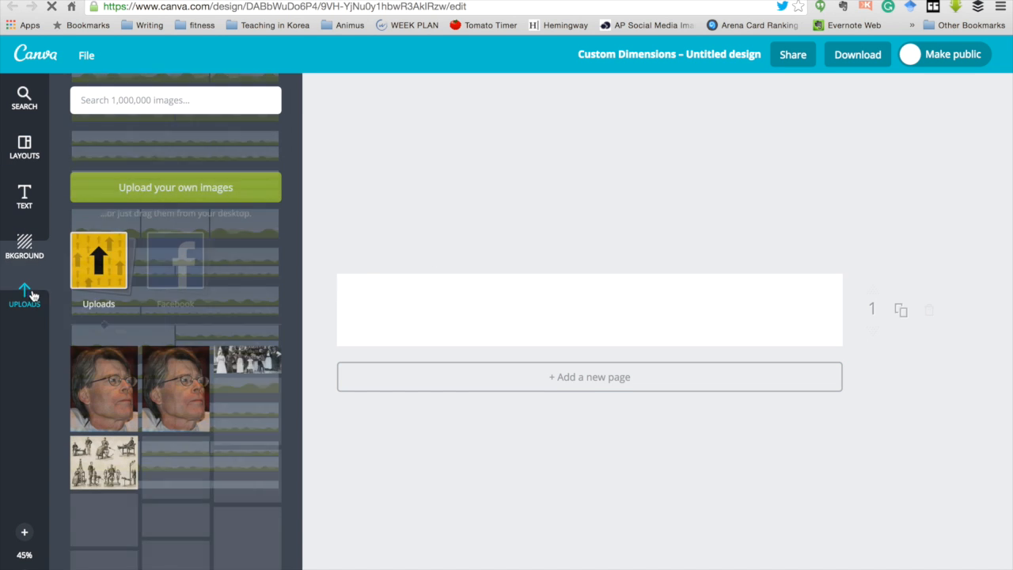
click(98, 225)
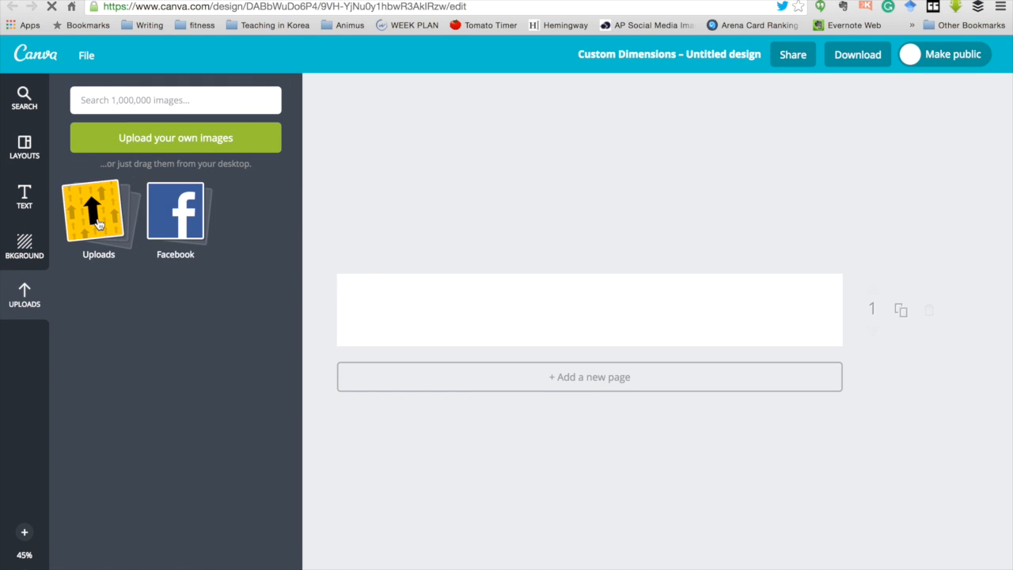
click(181, 139)
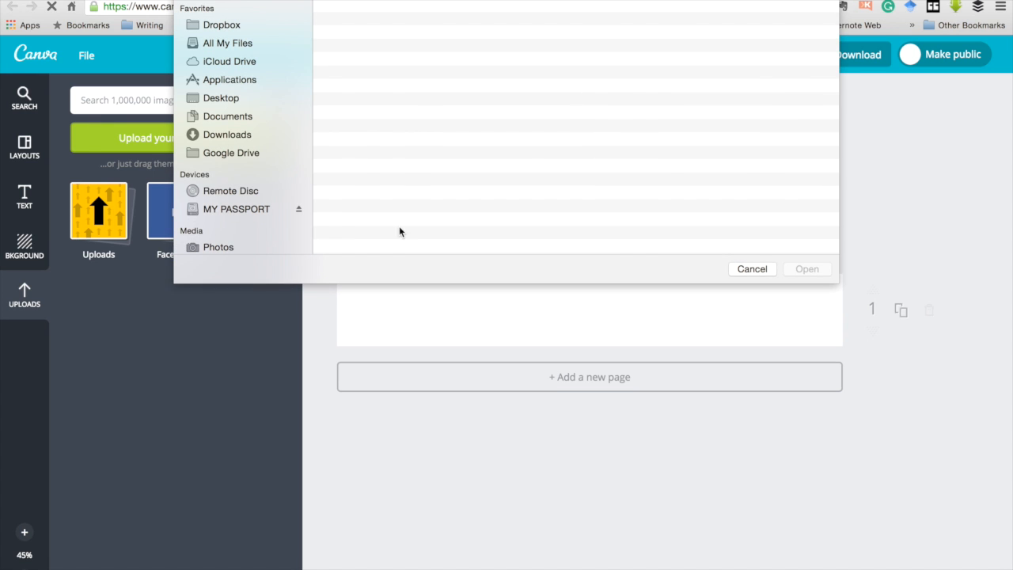
scroll(372, 202, down, 15)
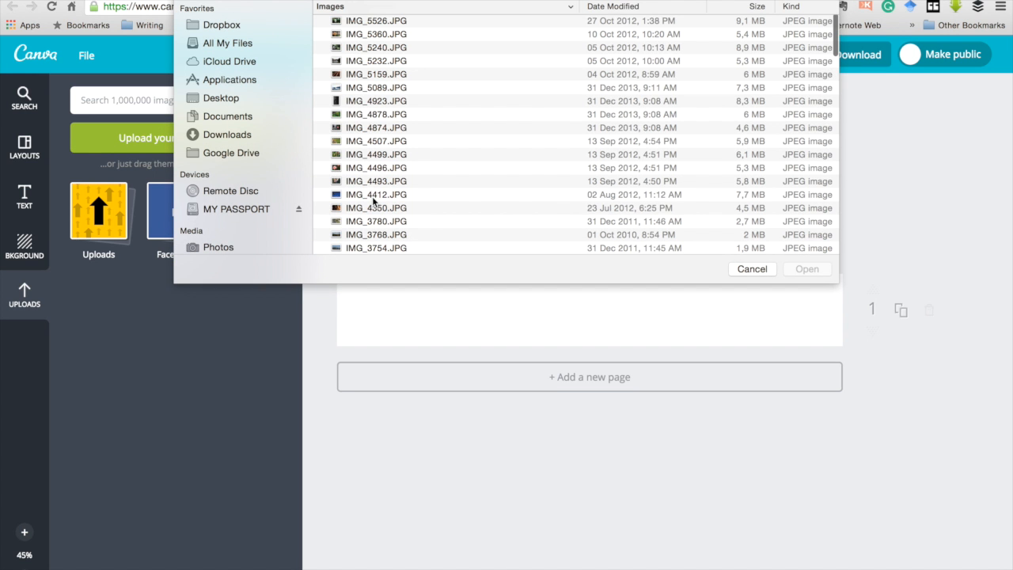
scroll(363, 147, up, 8)
scroll(363, 146, up, 1)
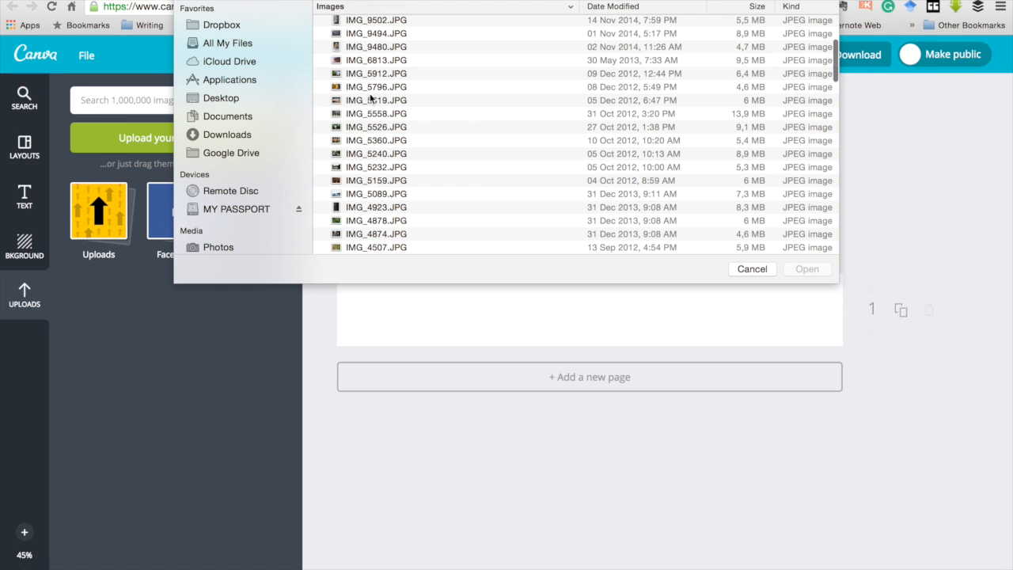
click(371, 91)
click(805, 269)
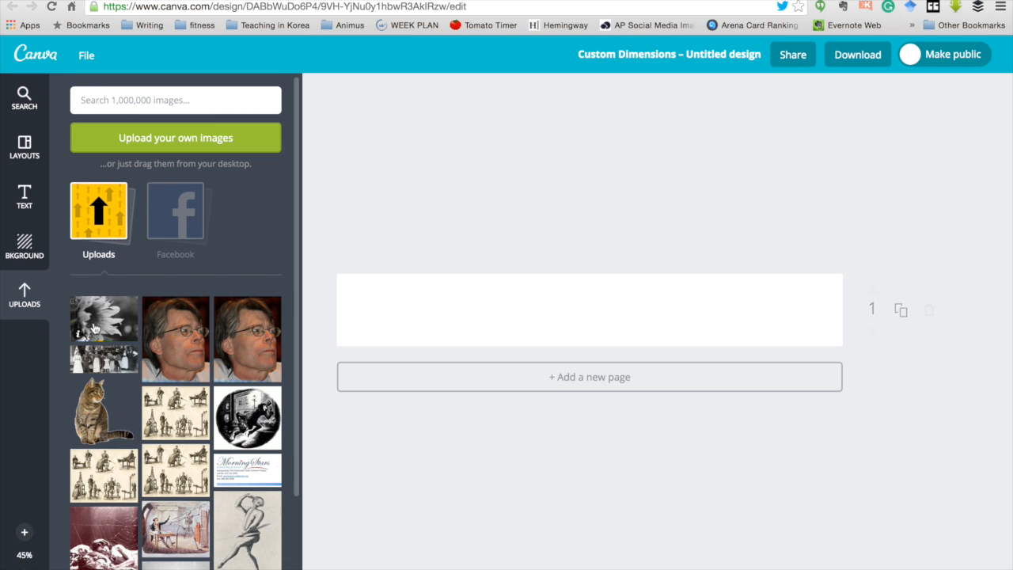
Step: Place the uploaded sunflower photo on the design and enlarge it until it covers the whole banner
drag(109, 317, 466, 311)
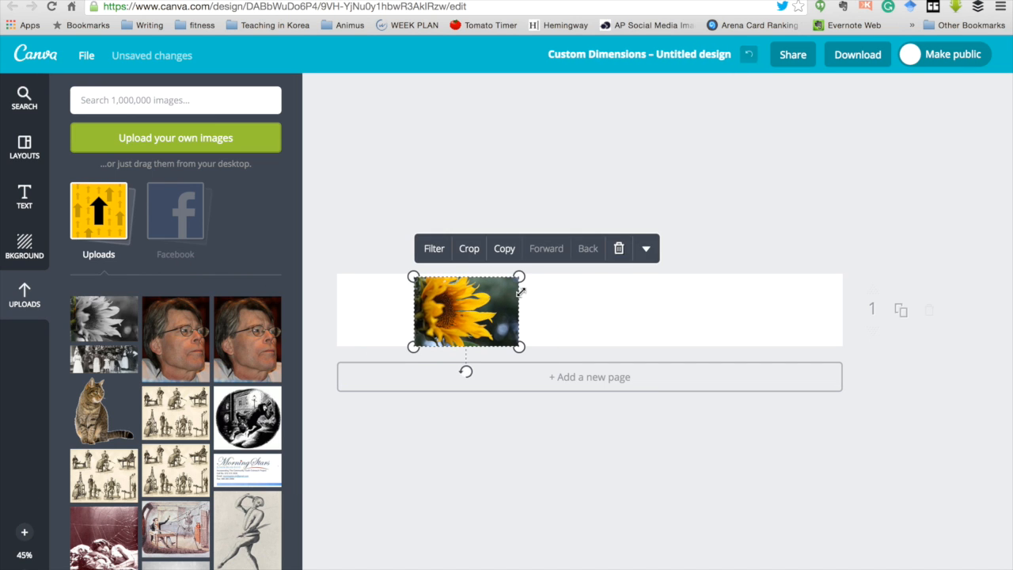
drag(519, 277, 873, 248)
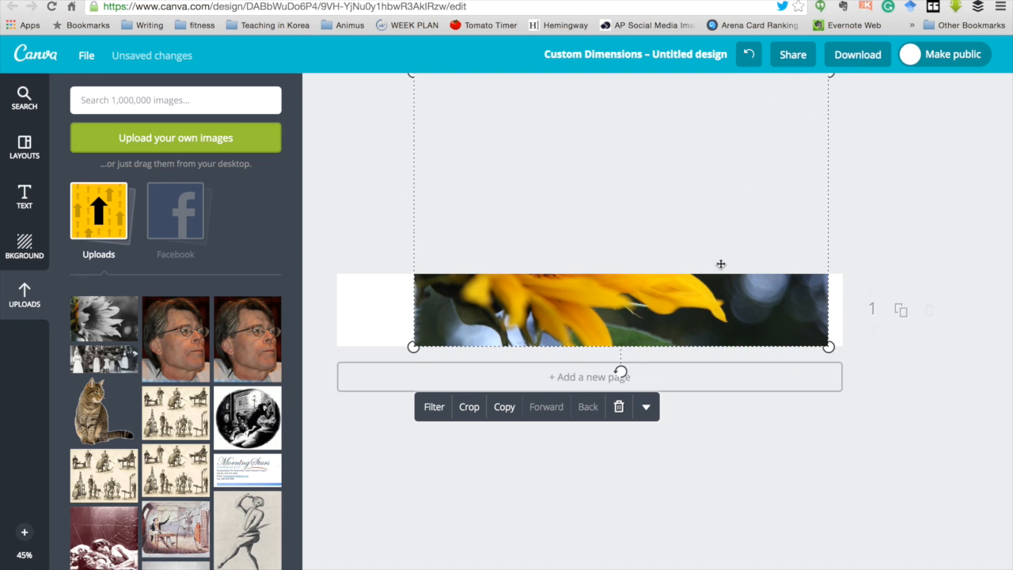
drag(413, 346, 308, 417)
drag(840, 433, 894, 432)
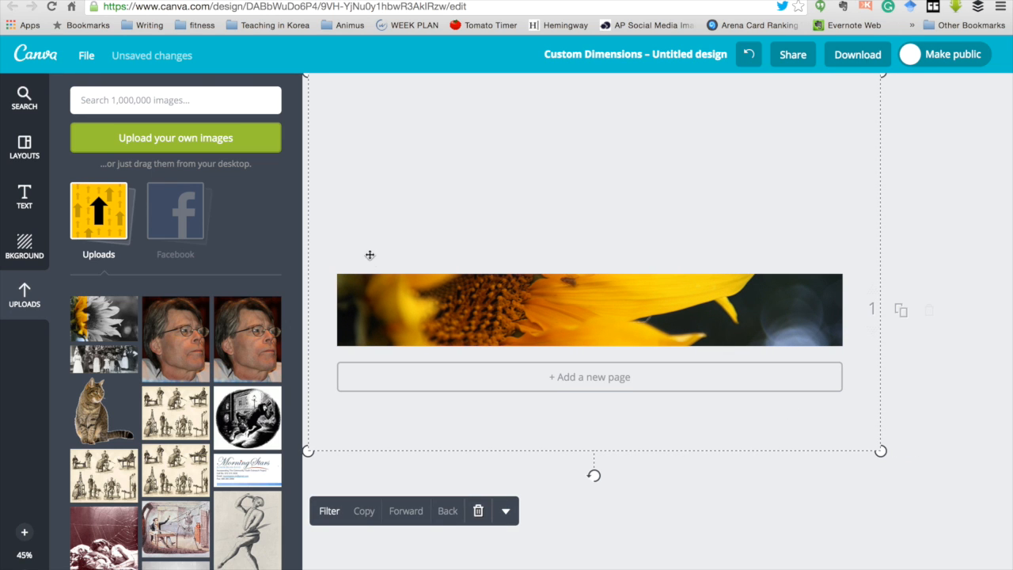
Step: Add a heading text to the banner and set its font to Amaranth
click(29, 204)
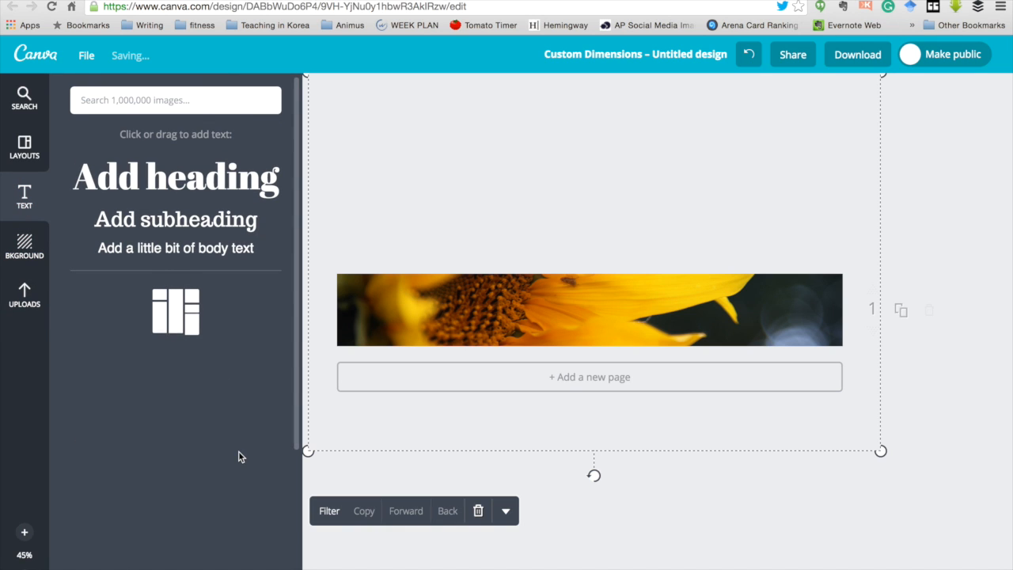
click(170, 187)
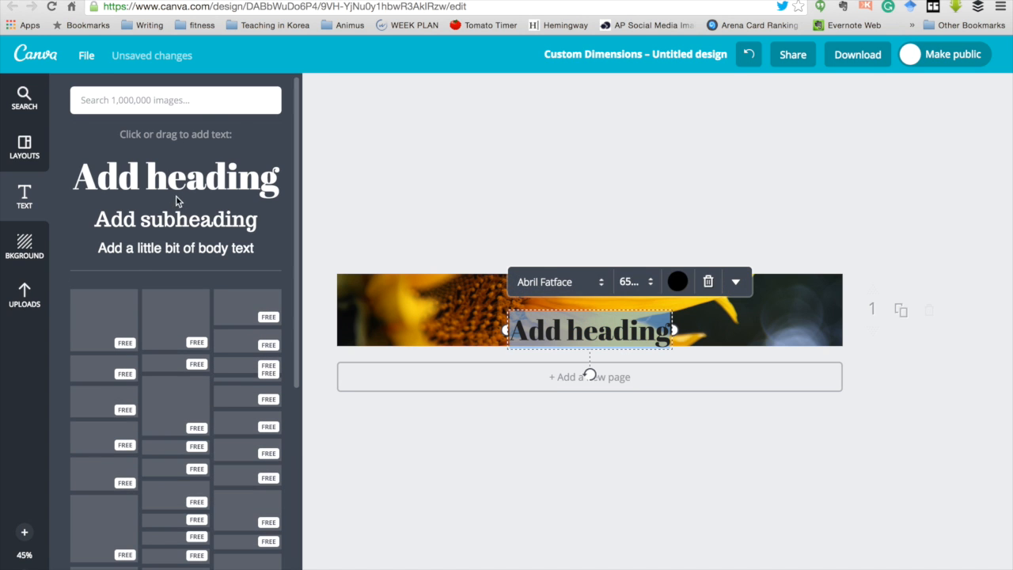
click(577, 283)
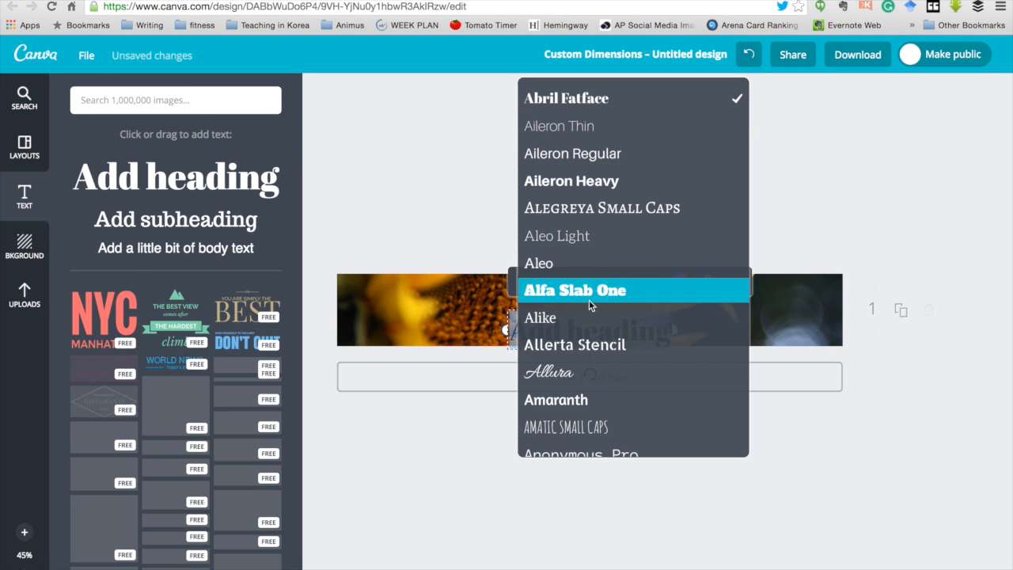
scroll(585, 342, down, 5)
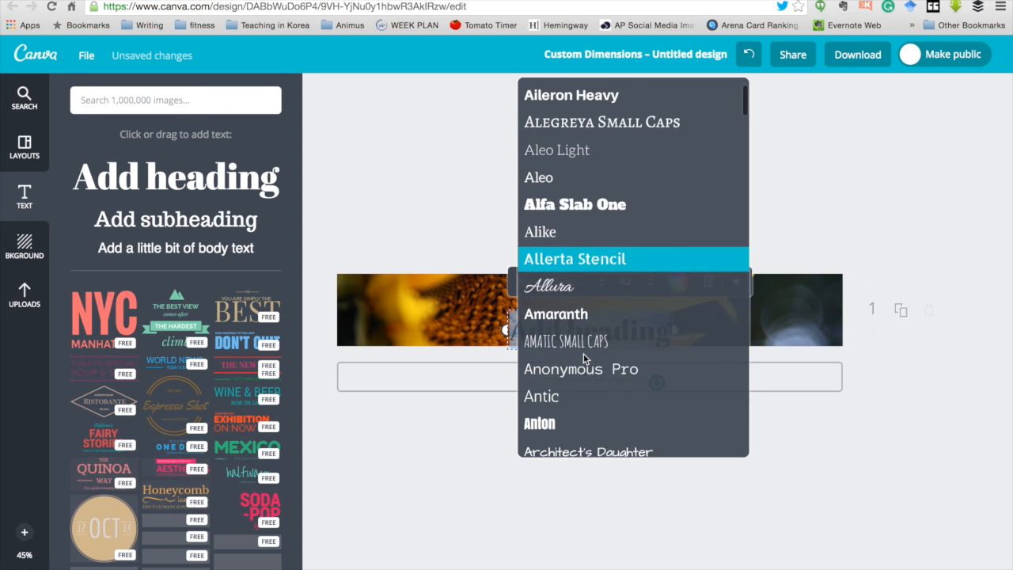
click(579, 257)
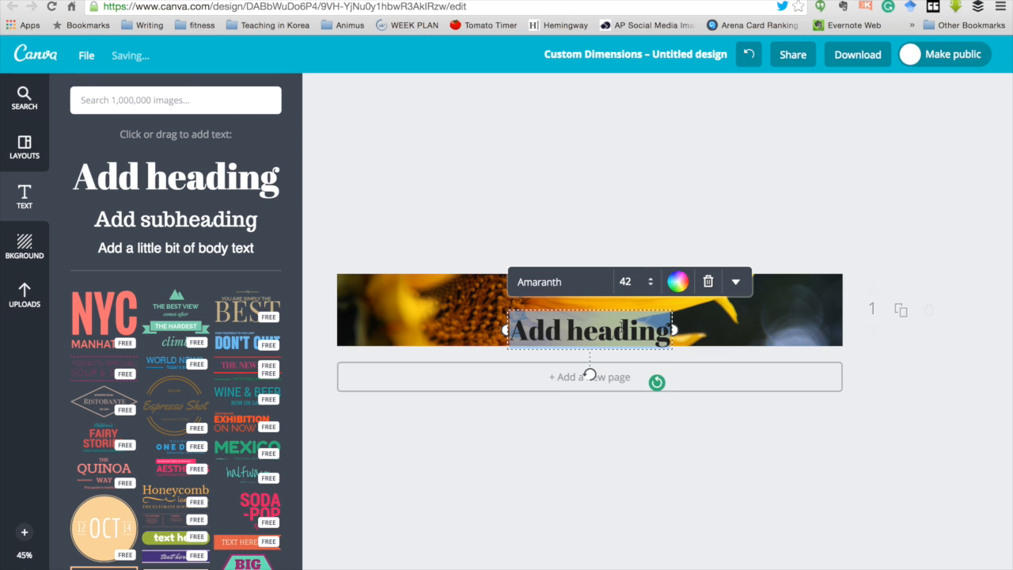
Step: Try custom blue and grey colours on the heading, and set its colour to white
click(677, 281)
click(693, 247)
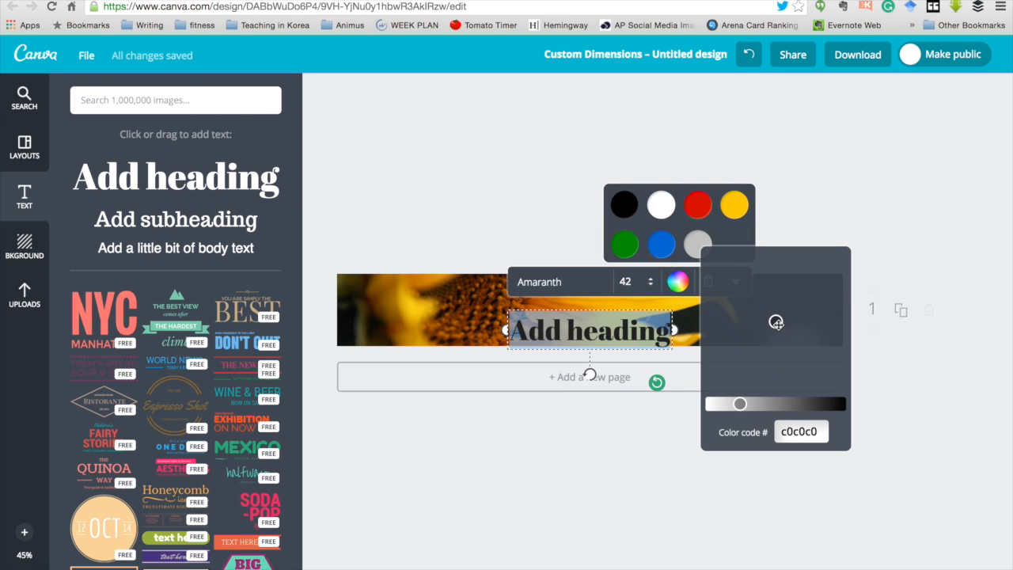
mouse_move(776, 324)
mouse_down()
mouse_move(759, 355)
mouse_move(739, 332)
mouse_move(734, 283)
mouse_up()
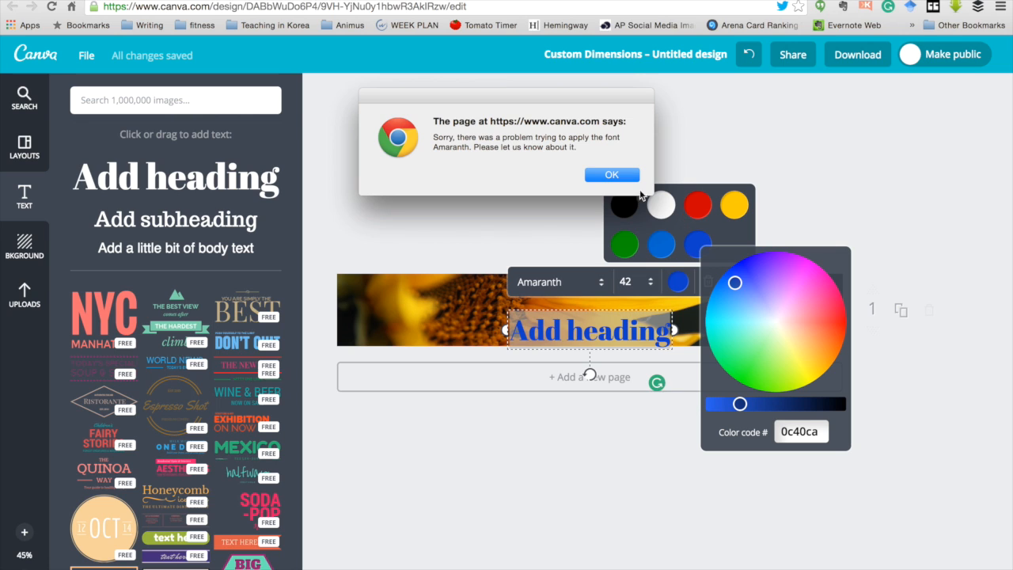
click(610, 174)
mouse_move(734, 282)
mouse_down()
mouse_move(754, 285)
mouse_move(720, 288)
mouse_move(733, 299)
mouse_move(800, 302)
mouse_move(837, 328)
mouse_move(836, 367)
mouse_move(789, 386)
mouse_move(761, 285)
mouse_move(796, 277)
mouse_move(776, 322)
mouse_up()
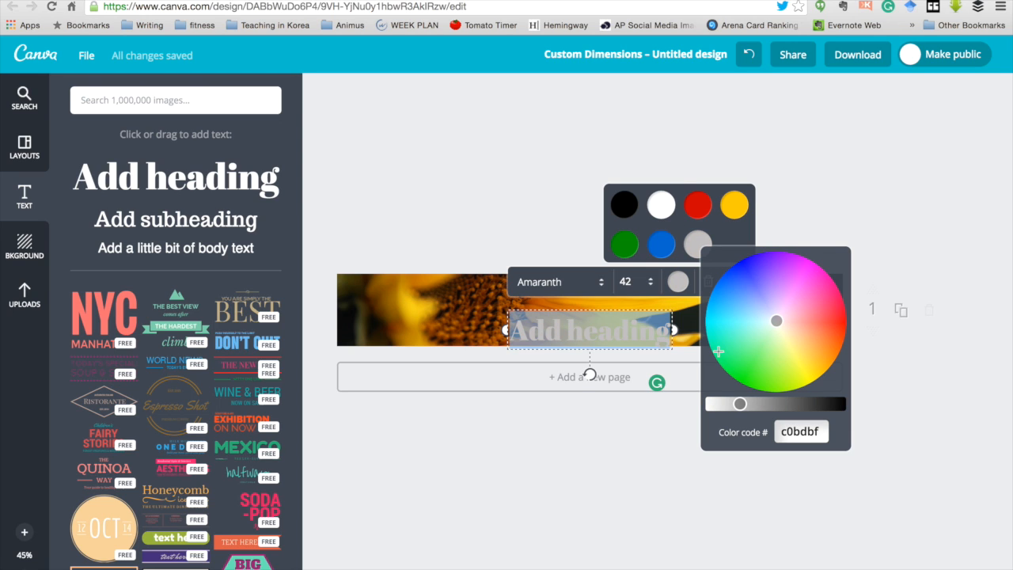
click(657, 209)
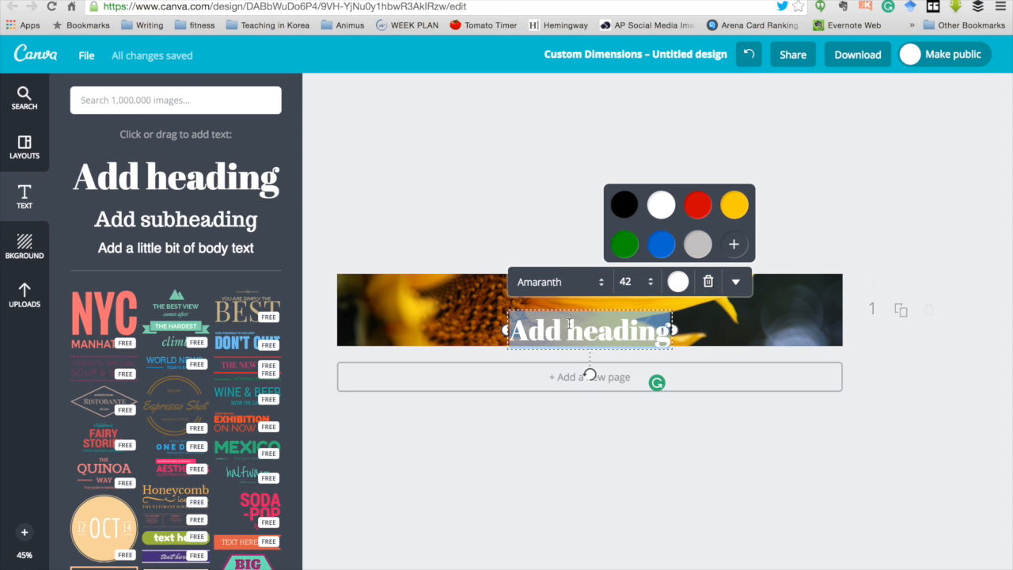
Step: Widen the heading's text box and replace its text with "Headertext Aaaw Yeaah!"
drag(504, 328, 387, 328)
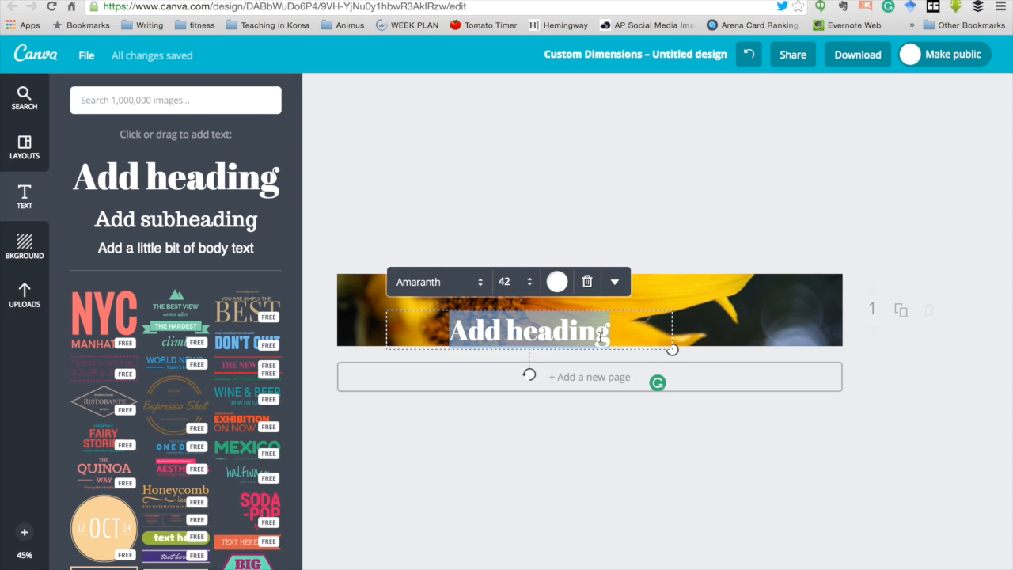
key(BackSpace)
text(HEA)
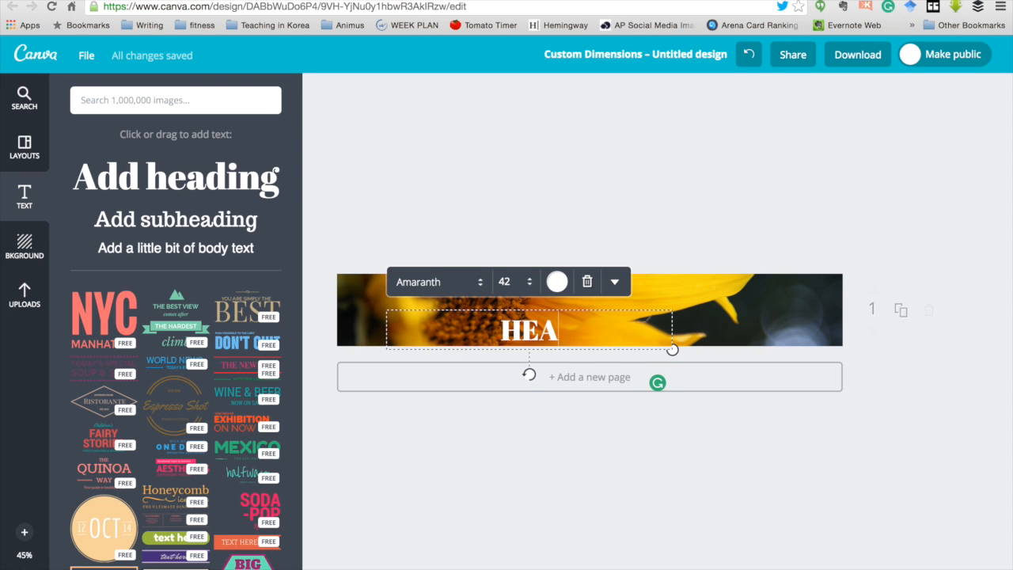
key(BackSpace)
key(BackSpace)
key(BackSpace)
text(Header)
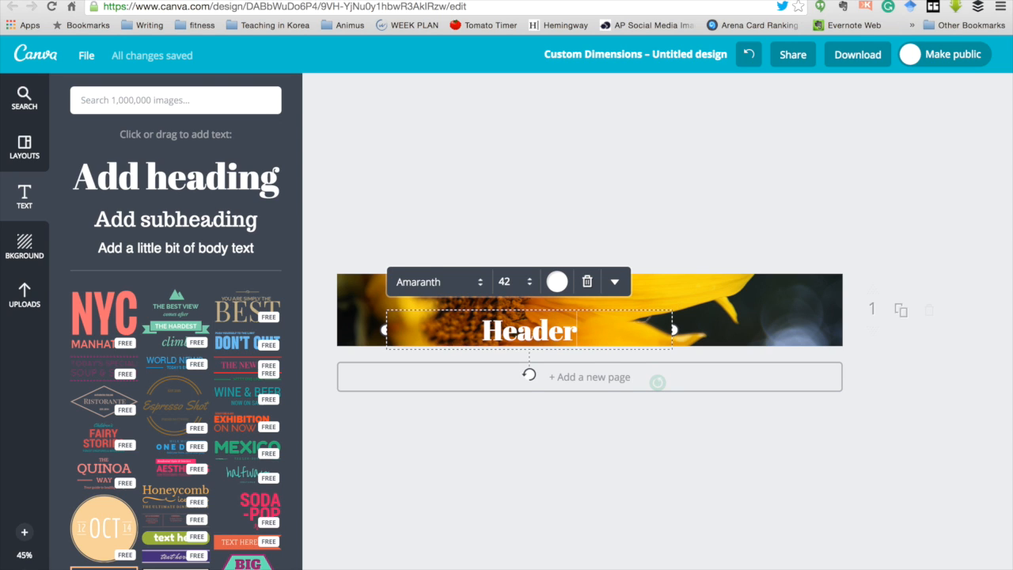
text(text)
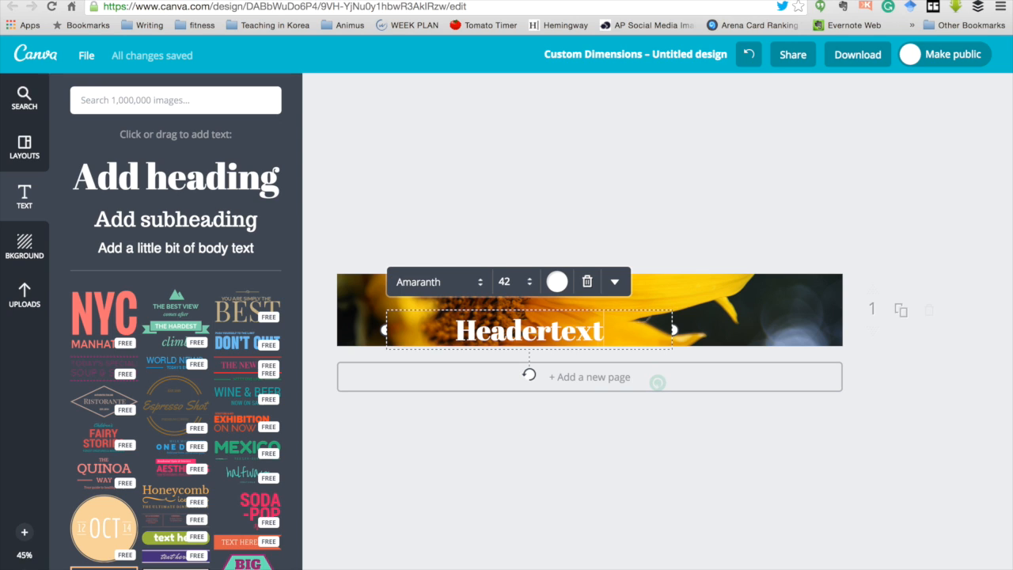
text( A)
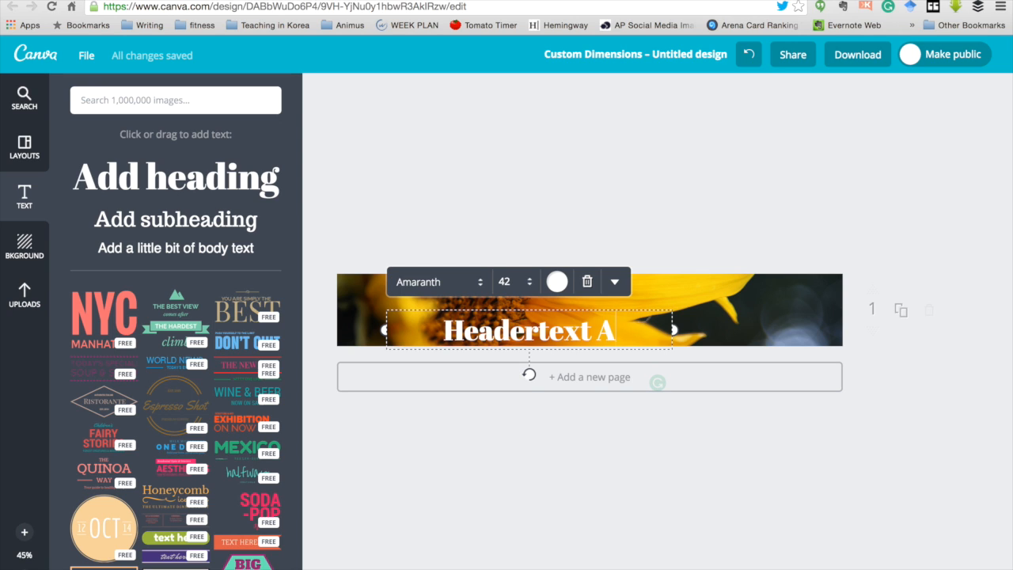
text(aaw Yeaah!)
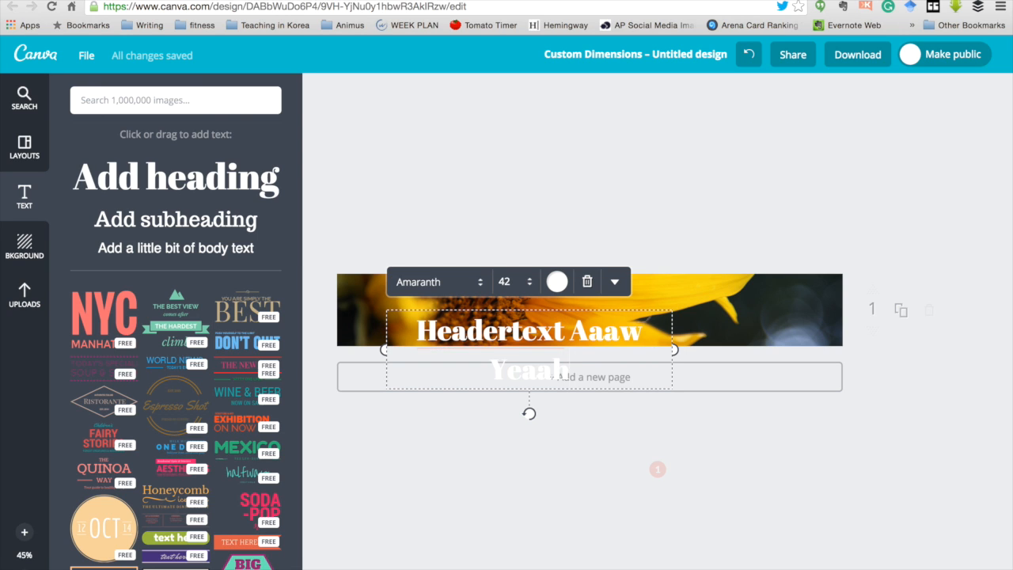
Step: Widen the heading box to fit the text on one line and move it up to the banner's vertical middle
drag(673, 349, 799, 330)
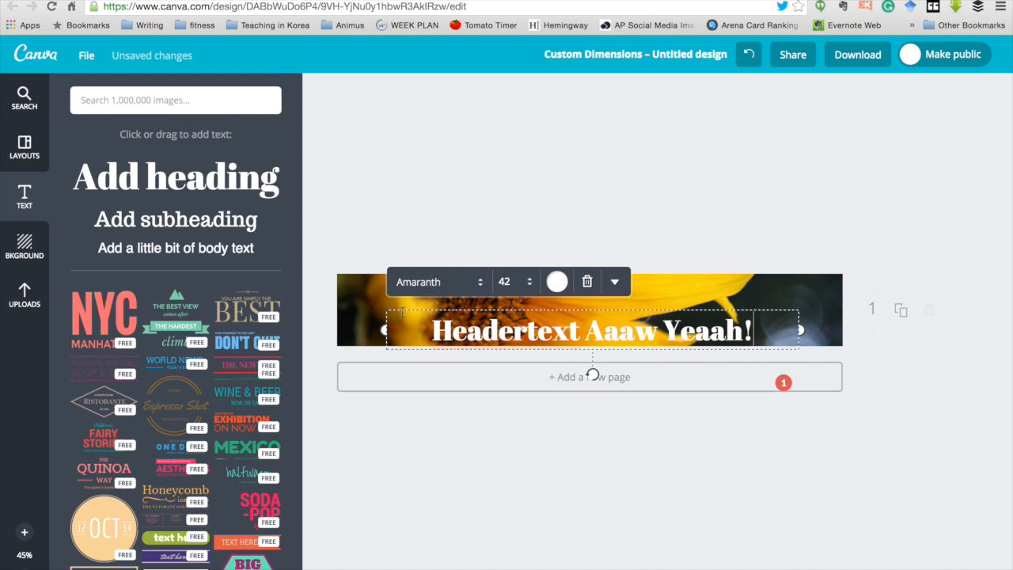
drag(398, 306, 370, 290)
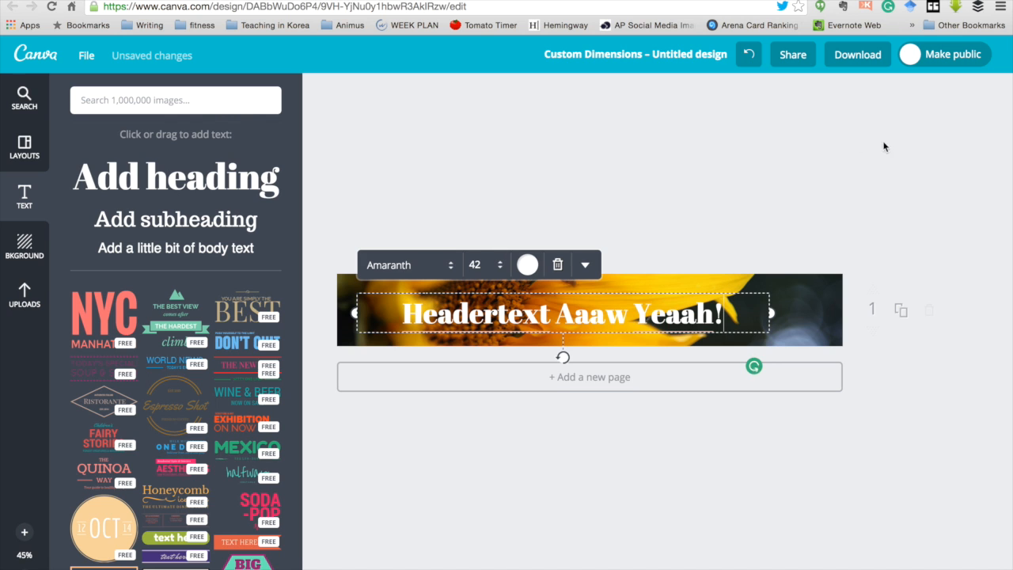
click(832, 160)
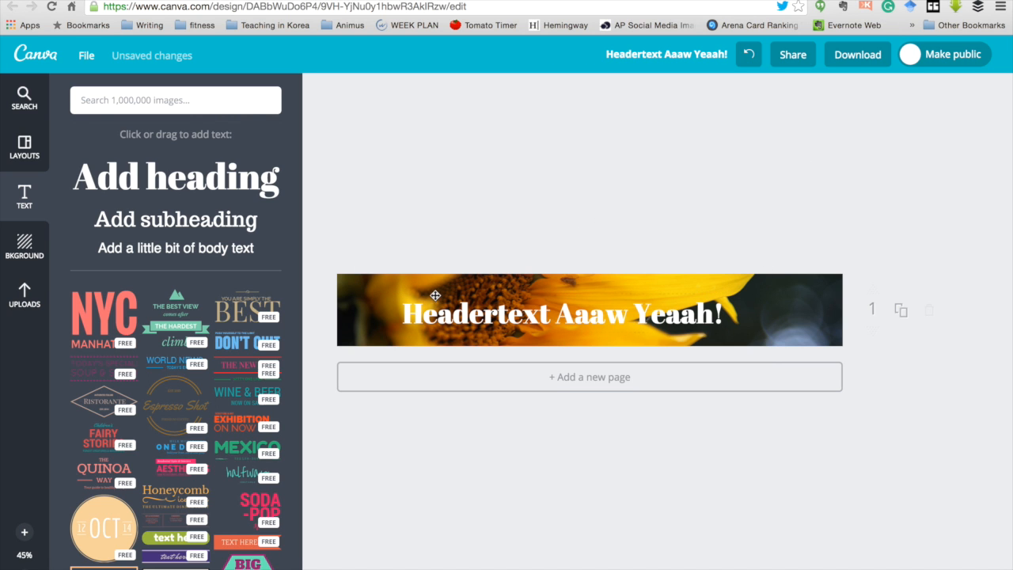
Step: Download the banner as a JPG image for web and close the sharing dialog
click(857, 54)
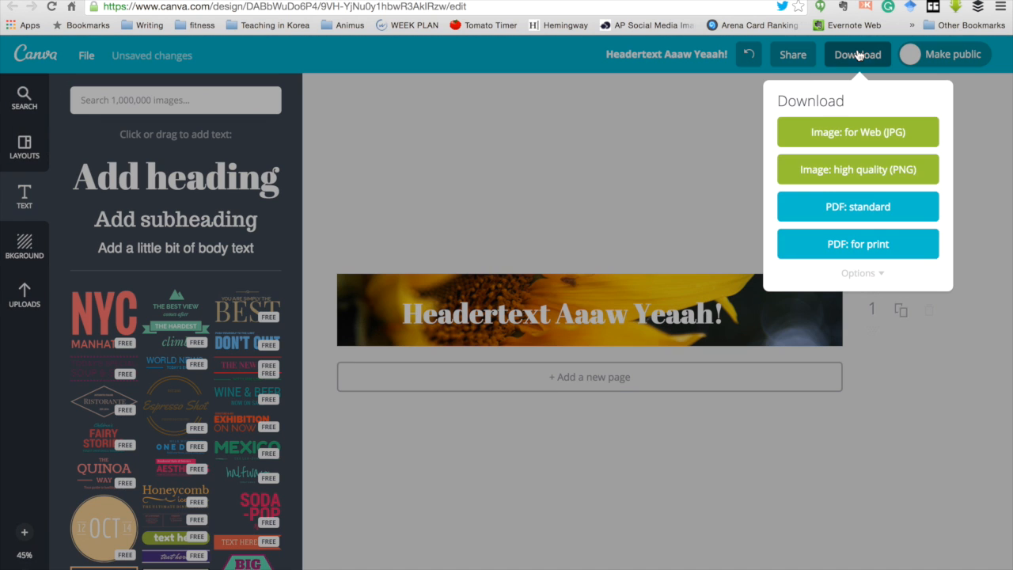
click(880, 133)
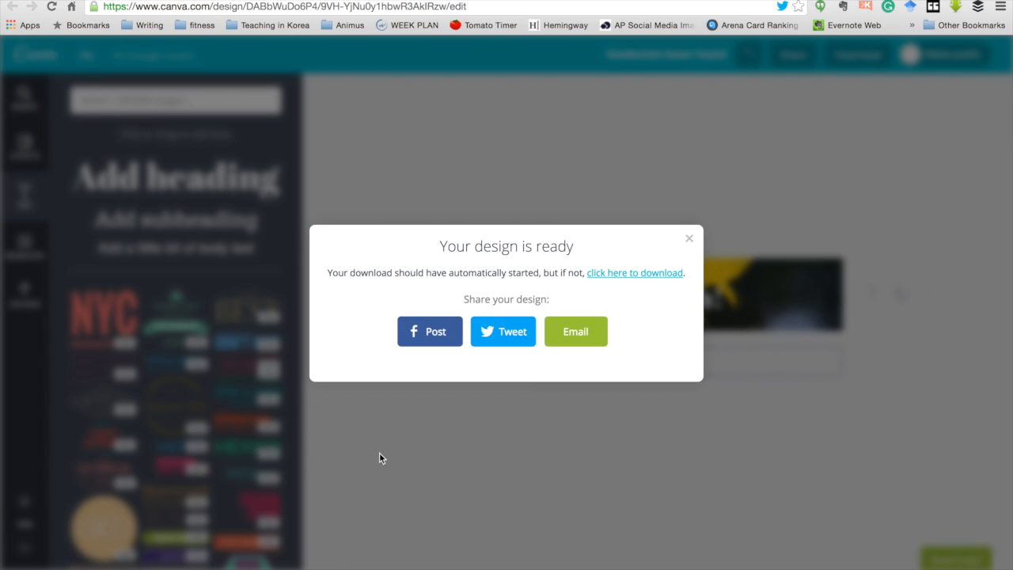
click(690, 240)
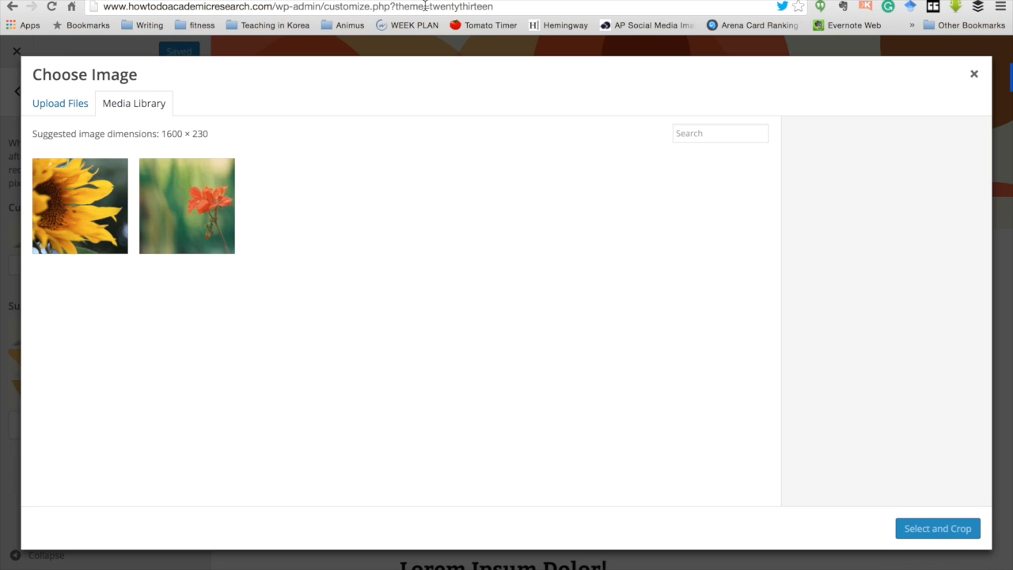
Step: In the WordPress customizer, upload Headertext Aaaw Yeaah!.jpg to the media library as the header image
drag(16, 346, 346, 345)
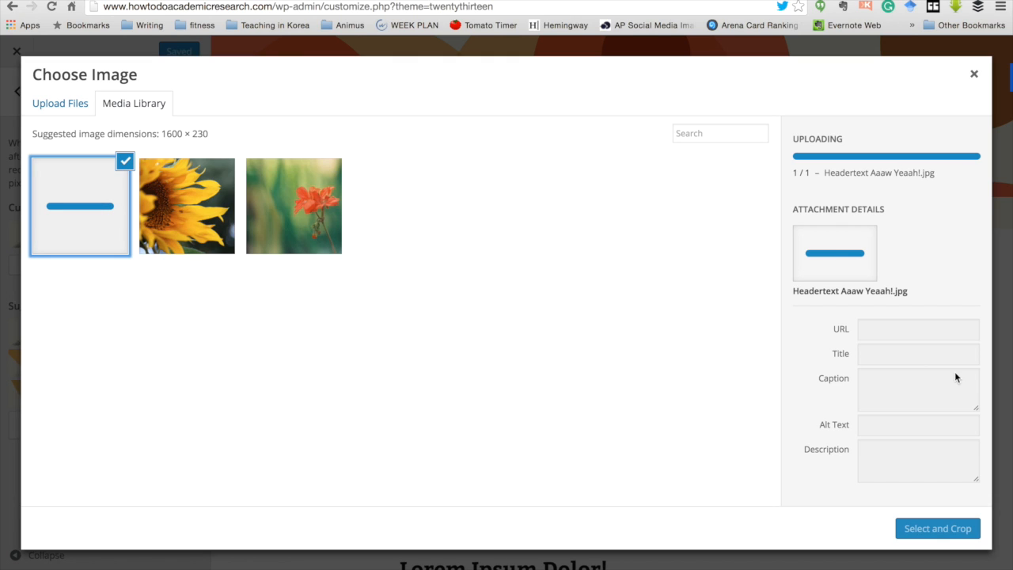
click(906, 331)
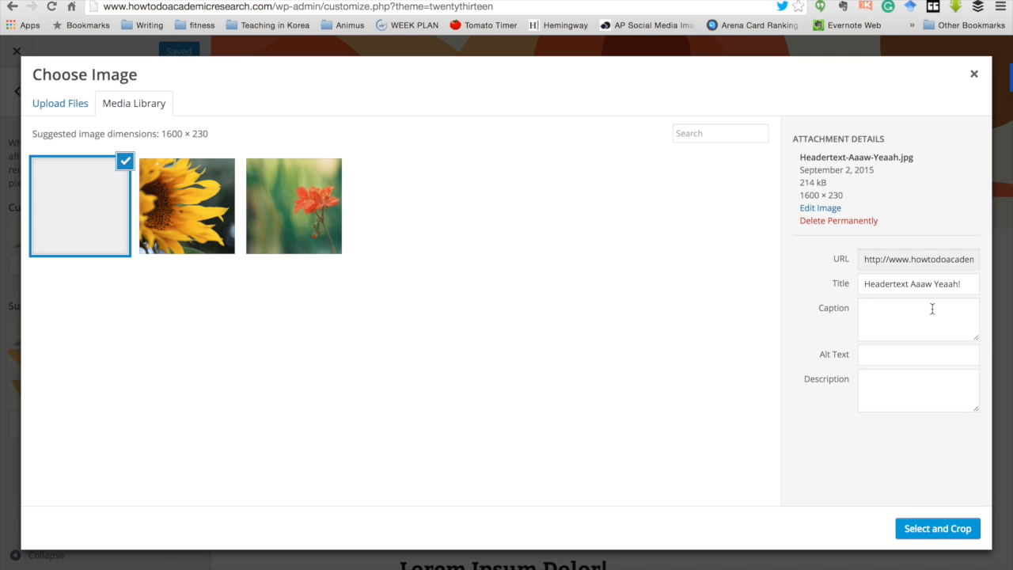
Step: Copy the image title "Headertext Aaaw Yeaah!" into its alt text and description, and proceed to cropping the selected image
click(883, 357)
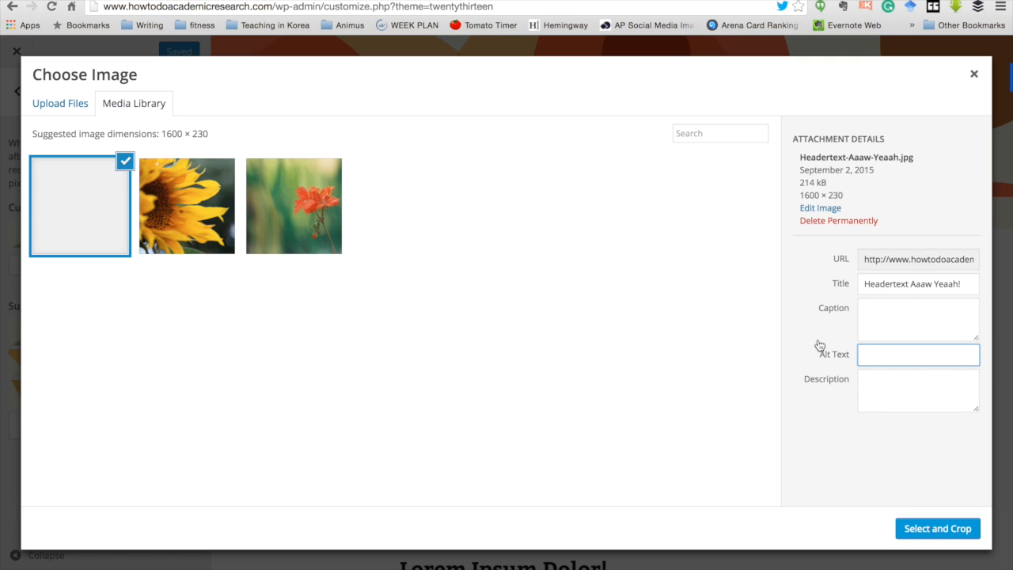
drag(969, 285, 807, 291)
key(ctrl+c)
click(874, 352)
key(ctrl+v)
click(893, 406)
key(ctrl+v)
click(601, 377)
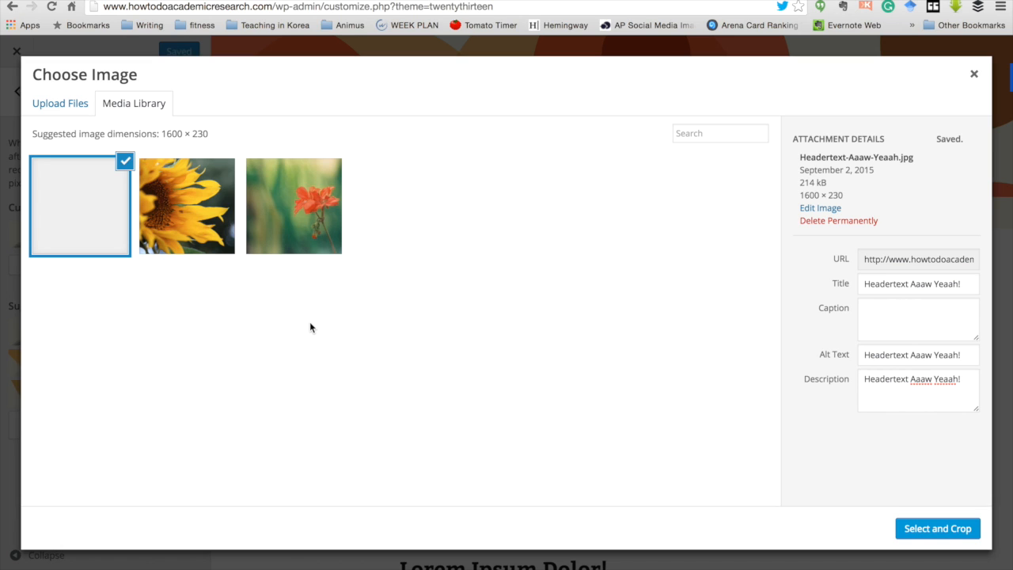
click(928, 530)
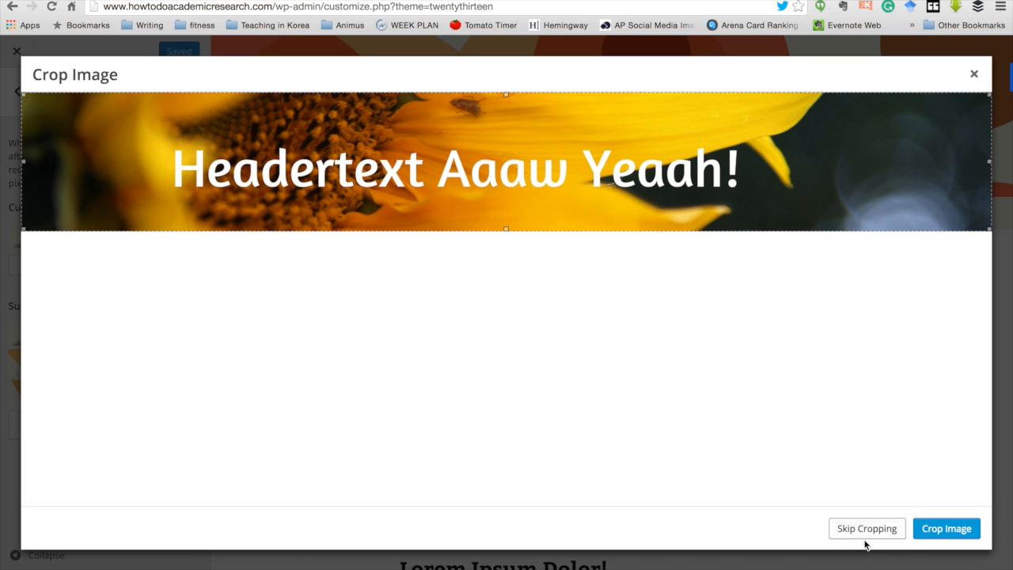
Step: Crop the header image with the full-width selection and publish it as the site header
click(944, 533)
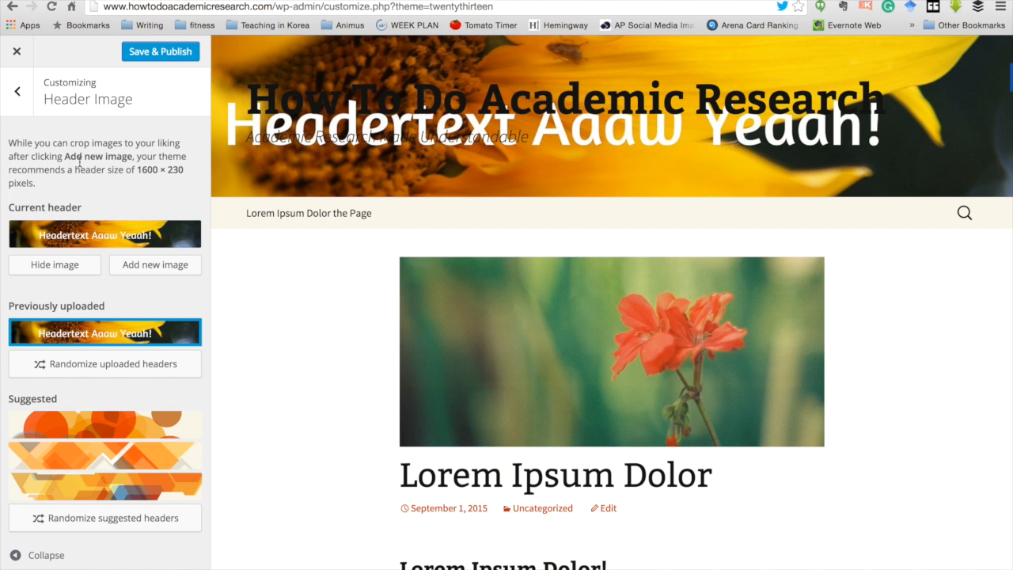
scroll(82, 159, down, 2)
scroll(79, 161, up, 2)
scroll(79, 161, down, 1)
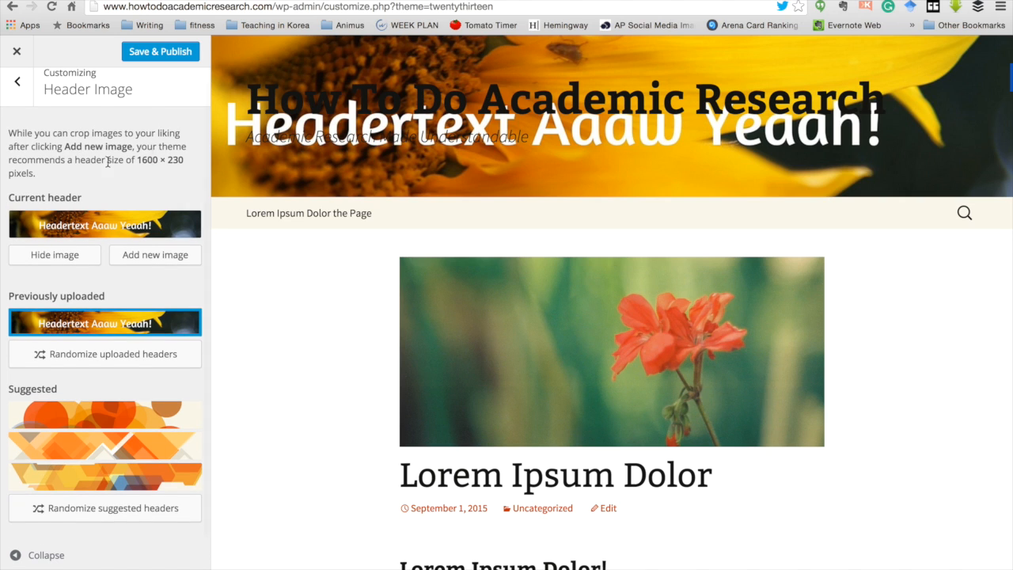
scroll(96, 145, up, 1)
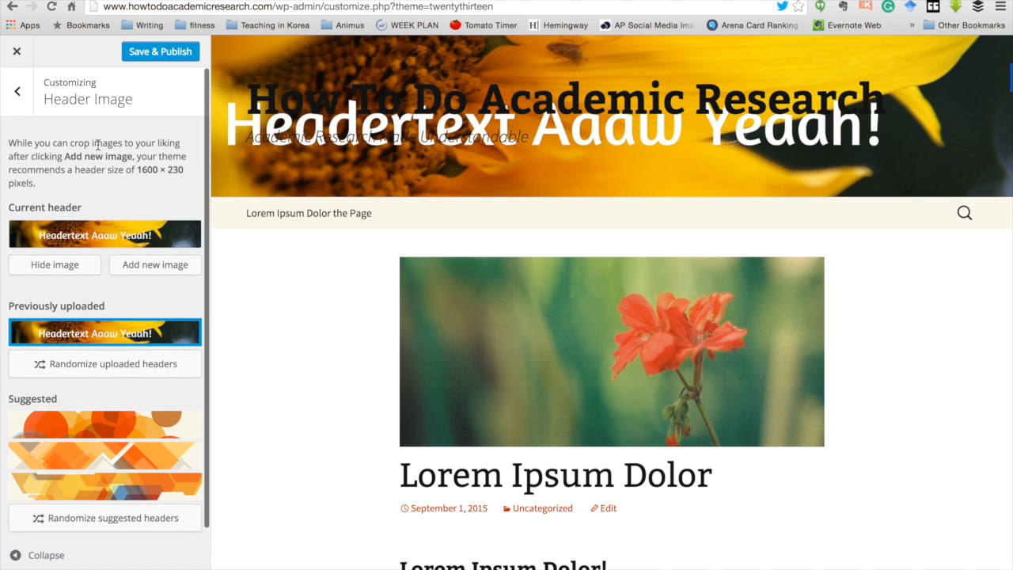
click(130, 51)
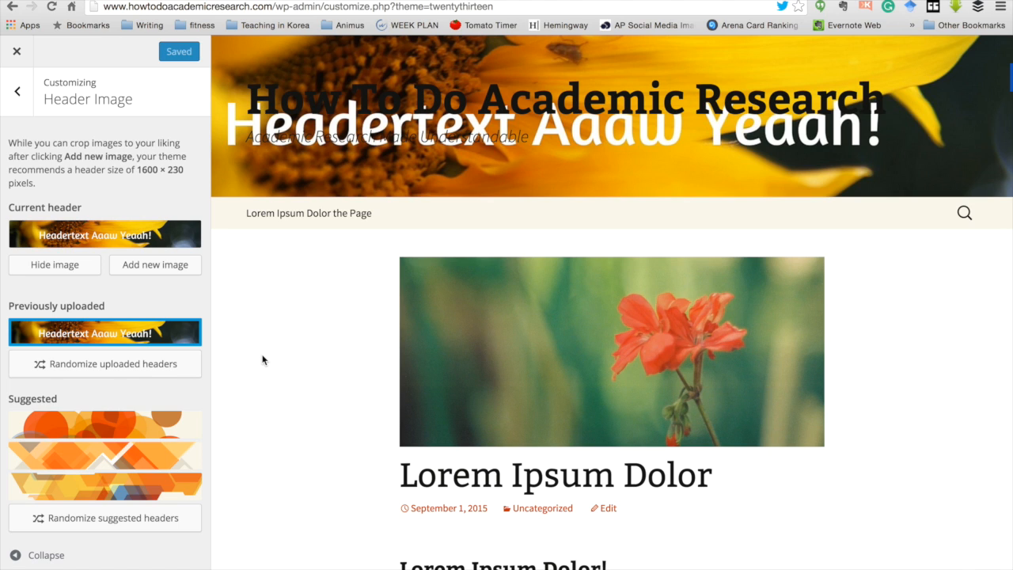
Step: Turn off the display of the header text in the Site Identity settings and publish the change
click(17, 91)
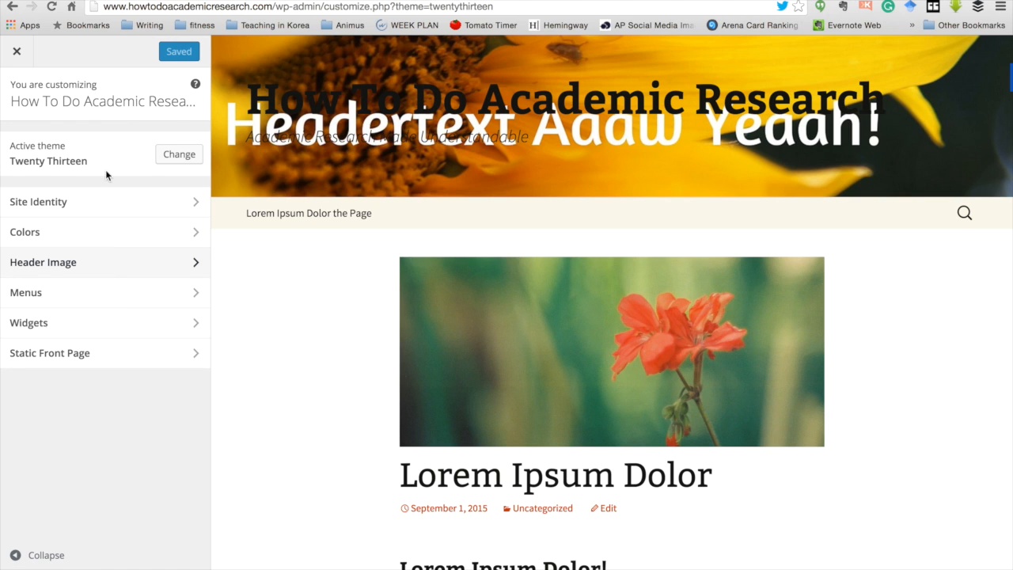
click(135, 203)
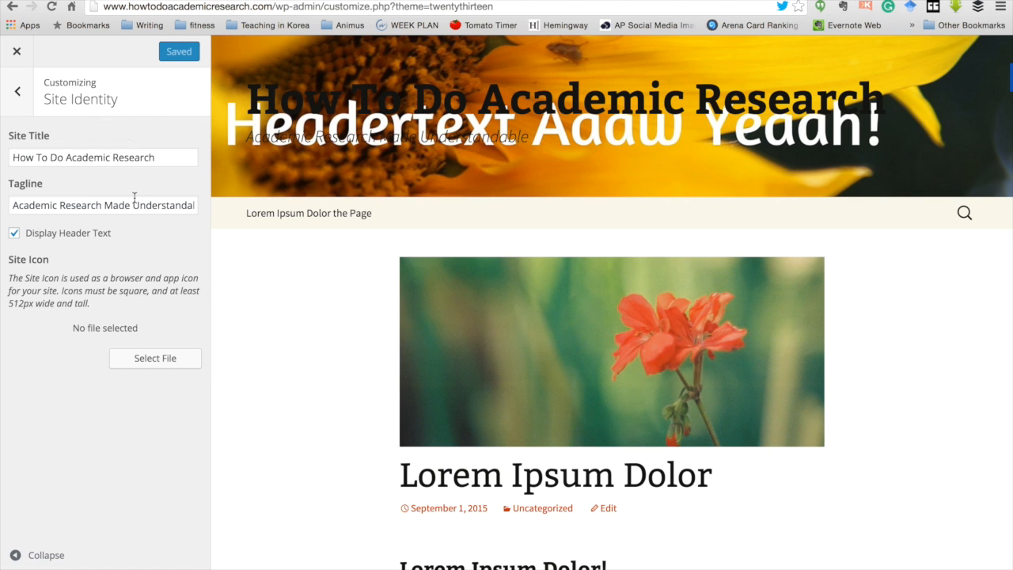
click(14, 232)
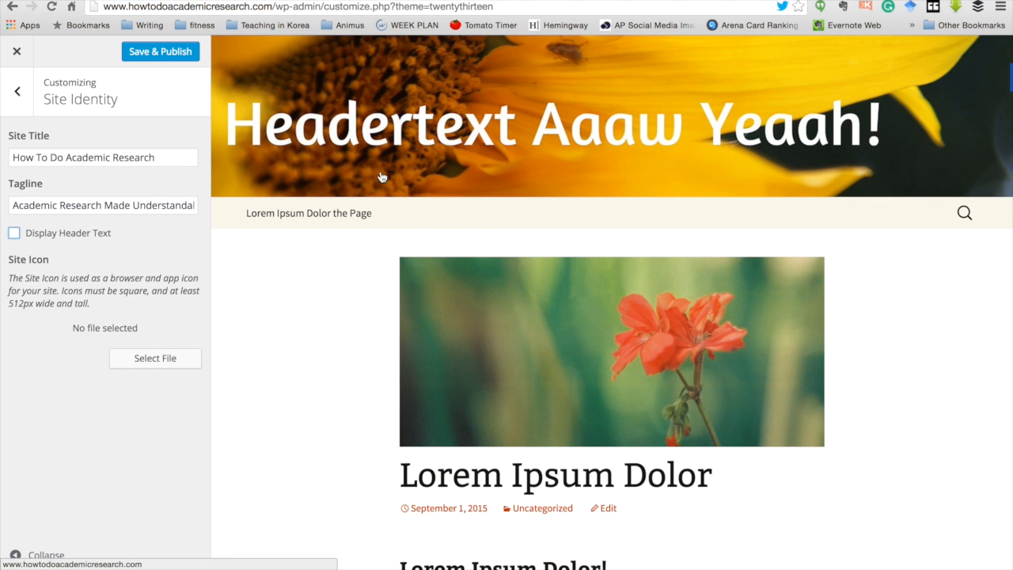
click(158, 52)
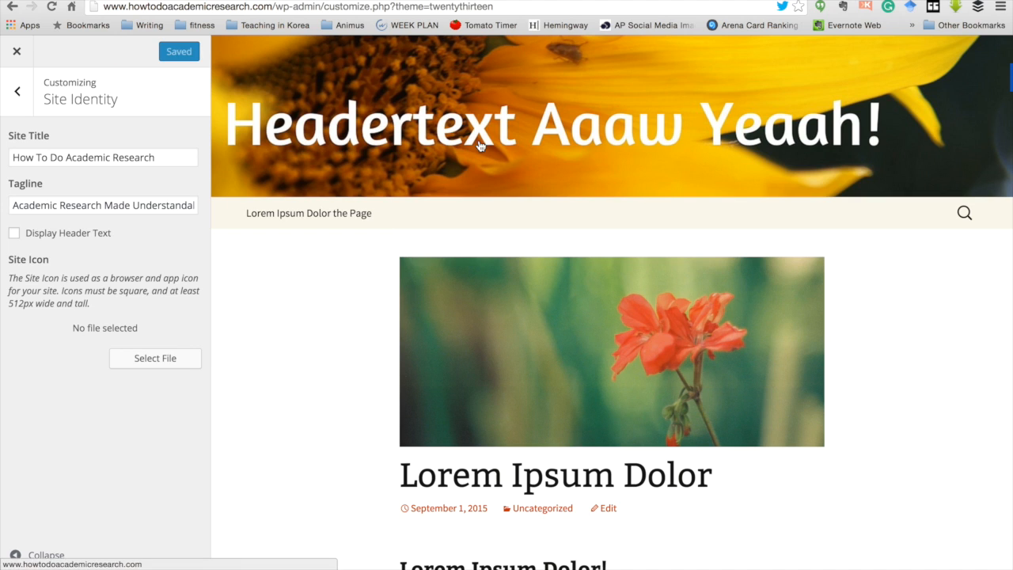
Step: Check the Colors settings, then open the Main Widget Area and examine its place in the page footer
click(18, 91)
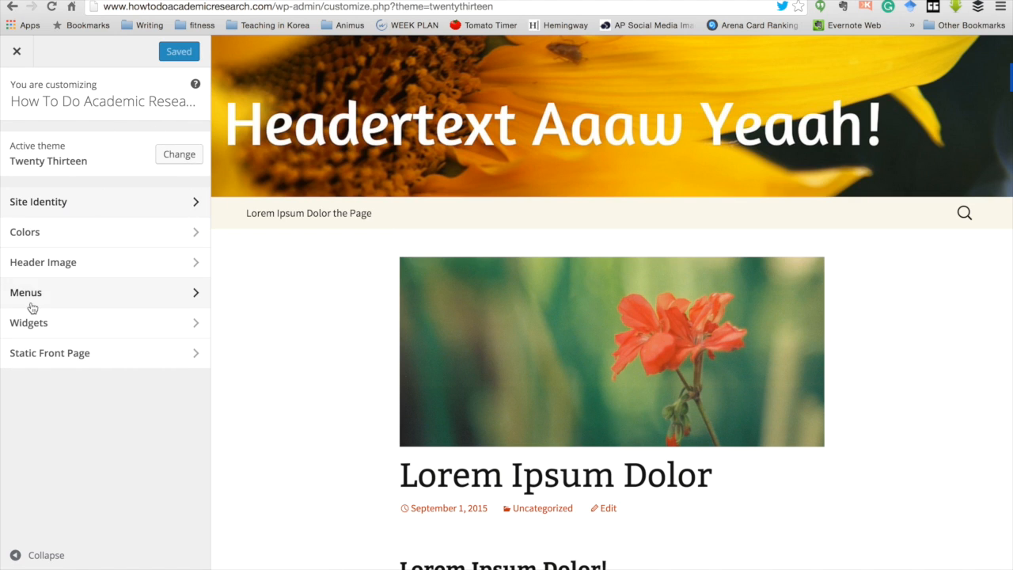
click(105, 234)
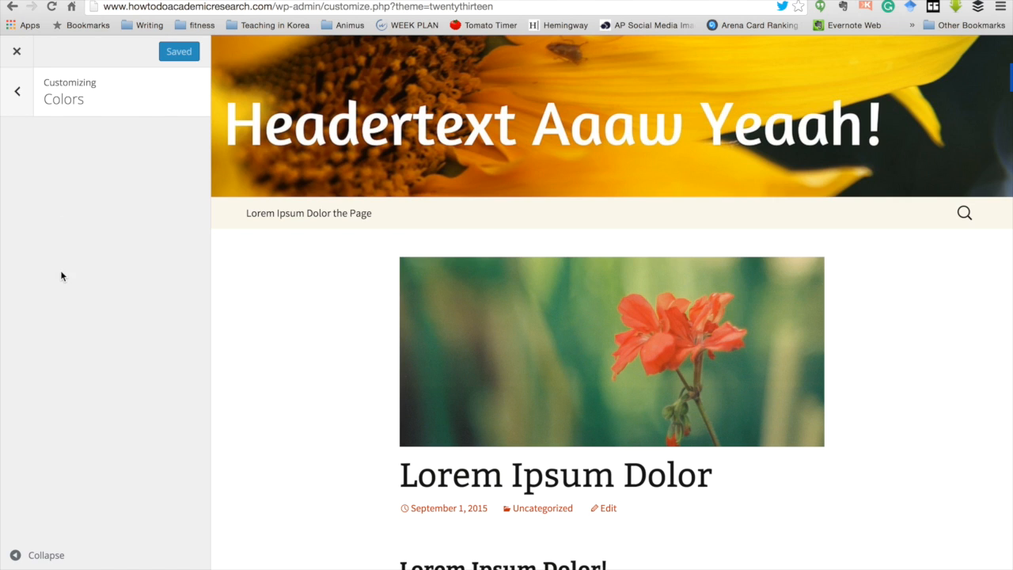
click(23, 94)
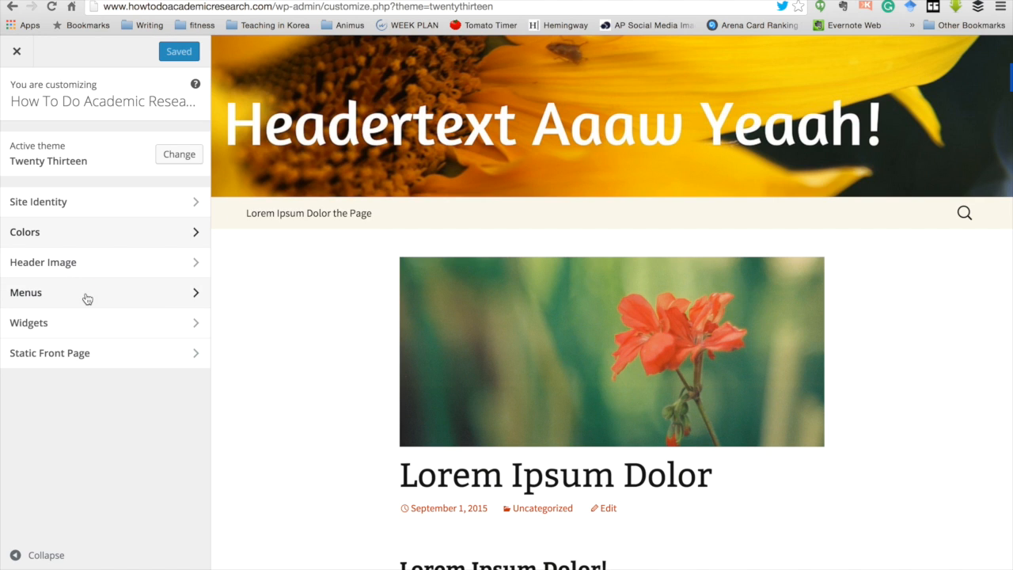
click(112, 330)
click(162, 145)
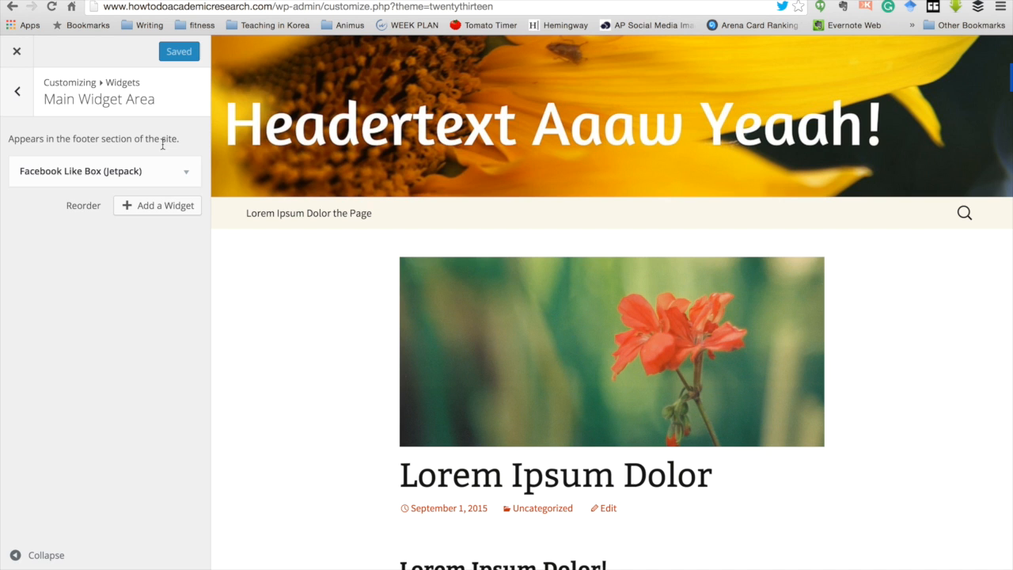
scroll(301, 323, down, 12)
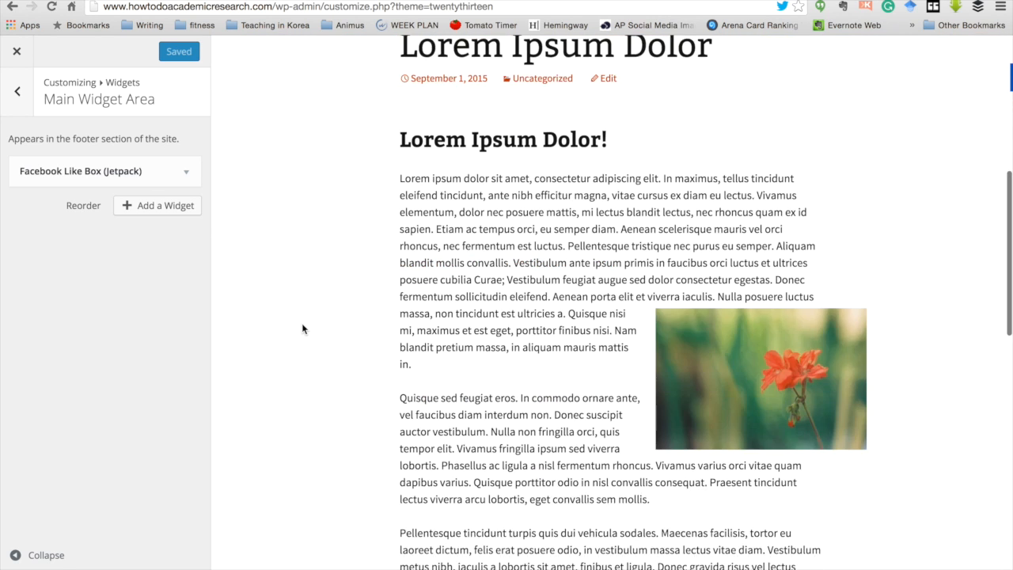
scroll(302, 323, down, 5)
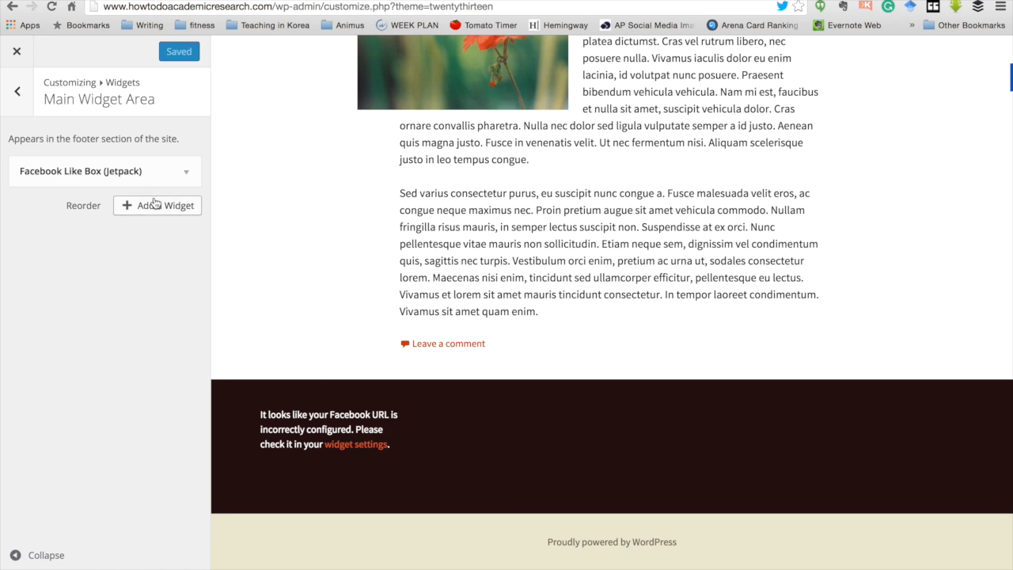
Step: Add a Pages widget to the Secondary Widget Area and check it in the site preview
click(21, 98)
click(74, 169)
click(133, 167)
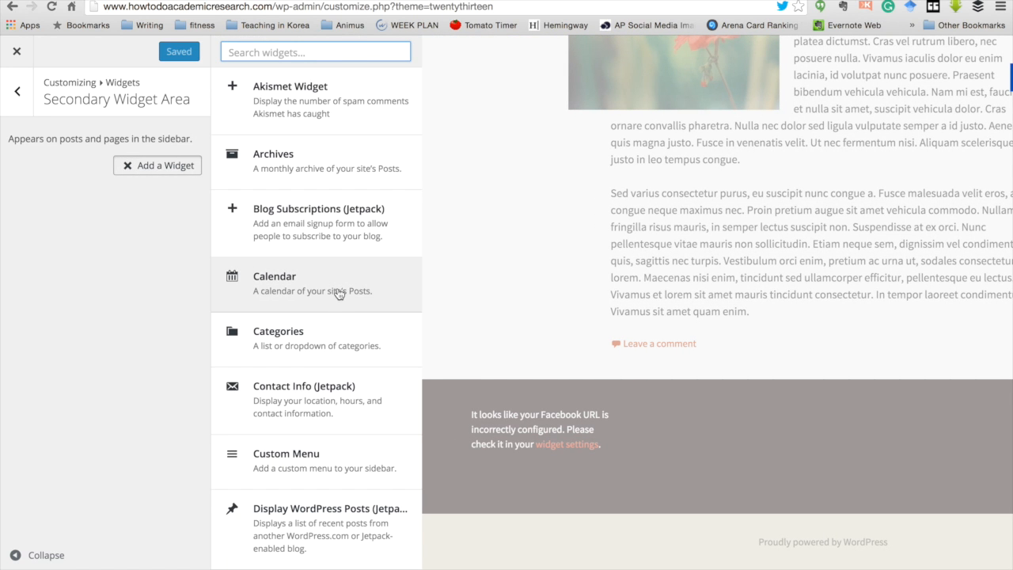
scroll(345, 341, down, 1)
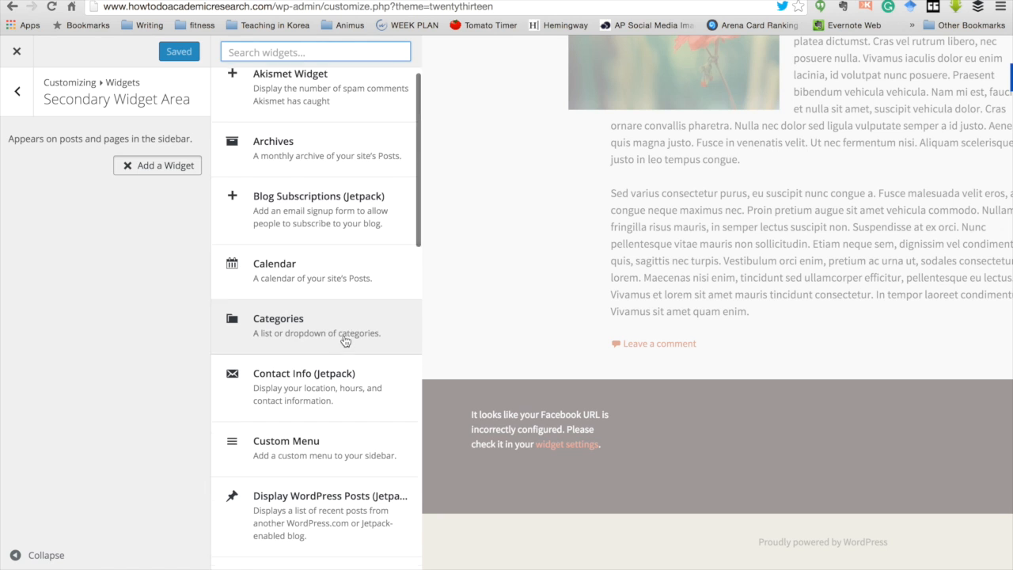
scroll(345, 341, down, 5)
scroll(345, 341, down, 2)
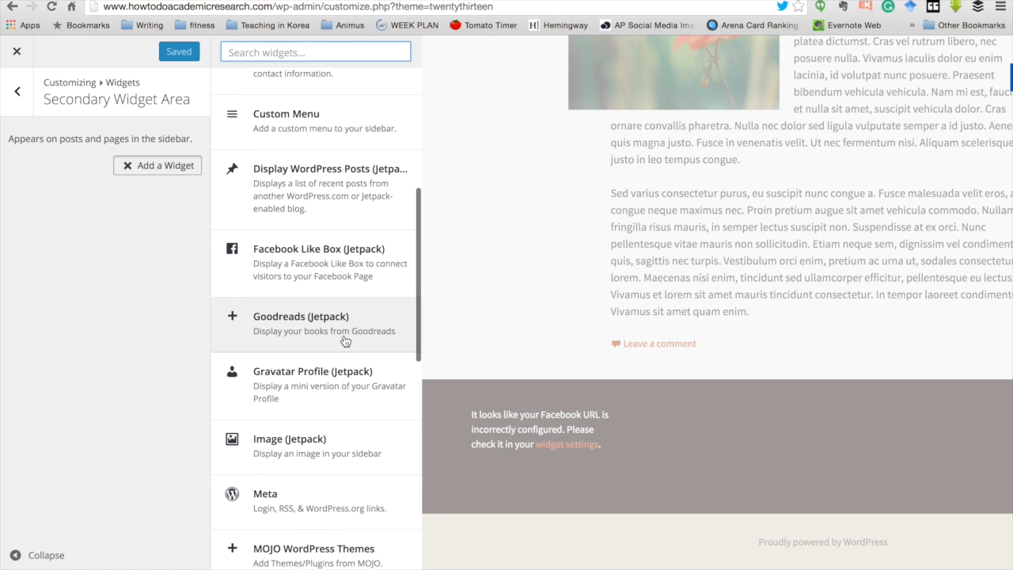
scroll(345, 341, down, 3)
scroll(336, 340, down, 4)
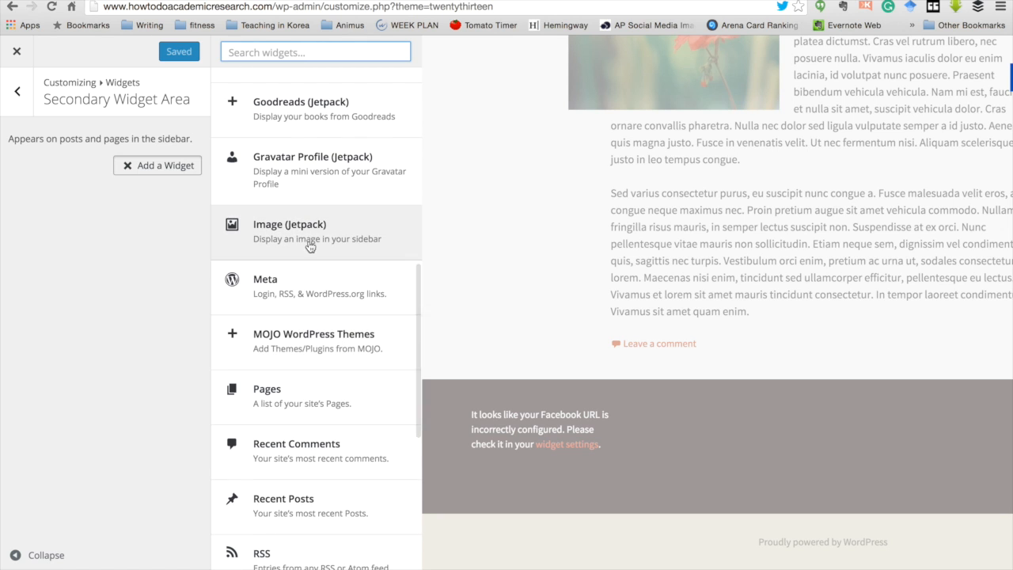
click(305, 398)
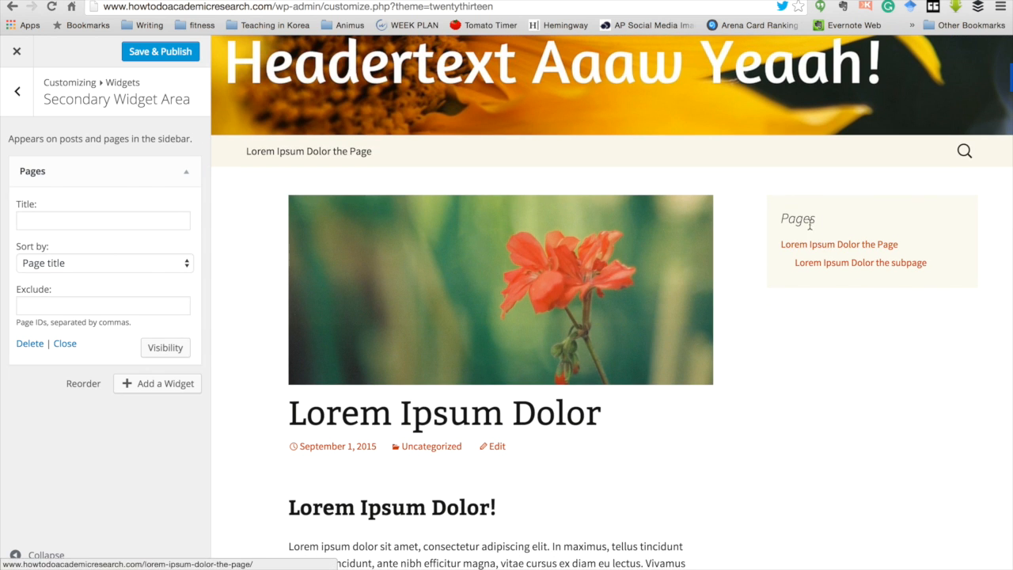
scroll(823, 347, down, 3)
scroll(822, 350, down, 20)
scroll(822, 350, up, 20)
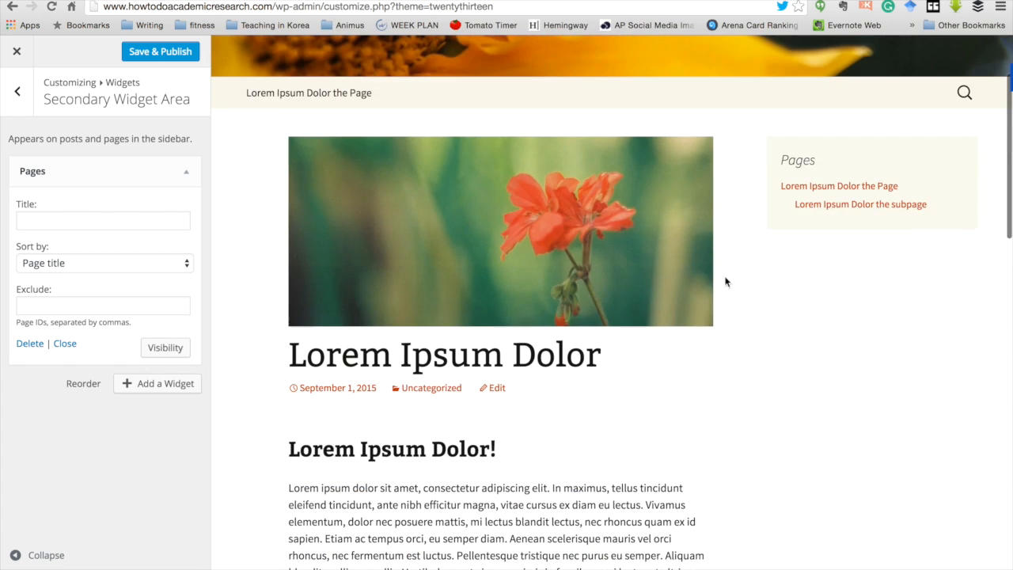
Step: Try a purple header text color in the Colors settings and reset it to the default
click(20, 86)
click(18, 89)
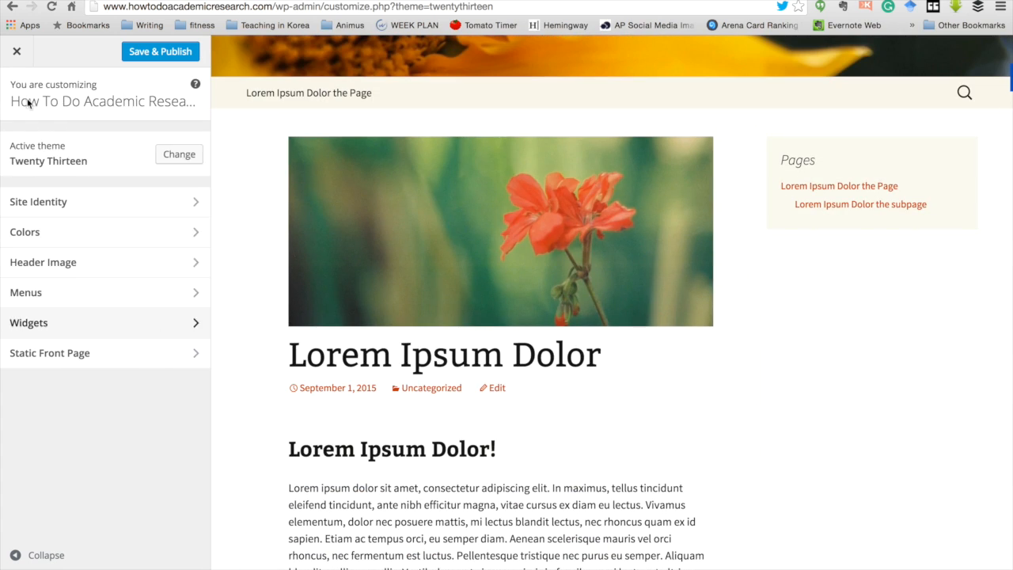
click(93, 234)
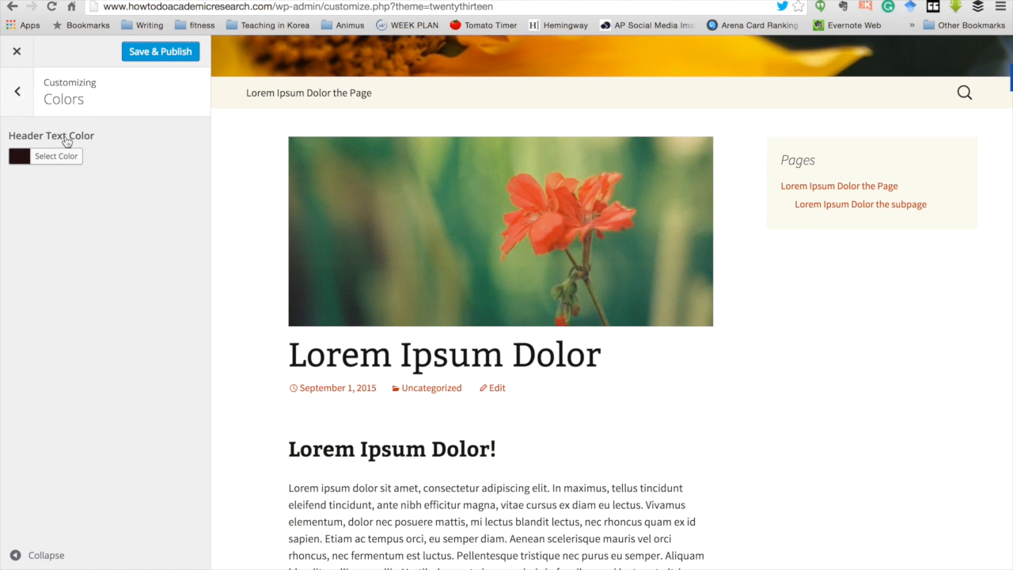
click(52, 158)
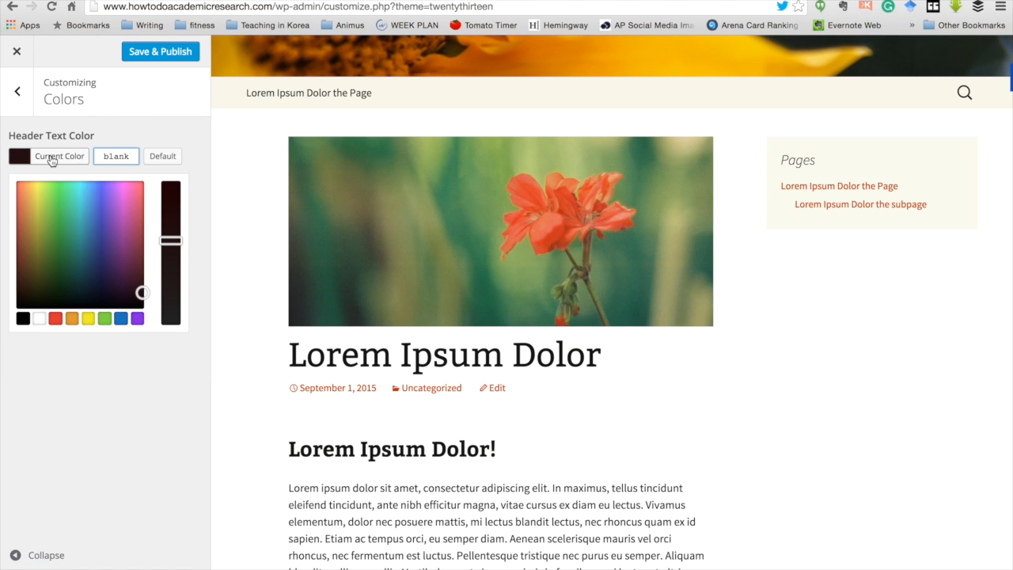
drag(142, 292, 114, 210)
click(140, 377)
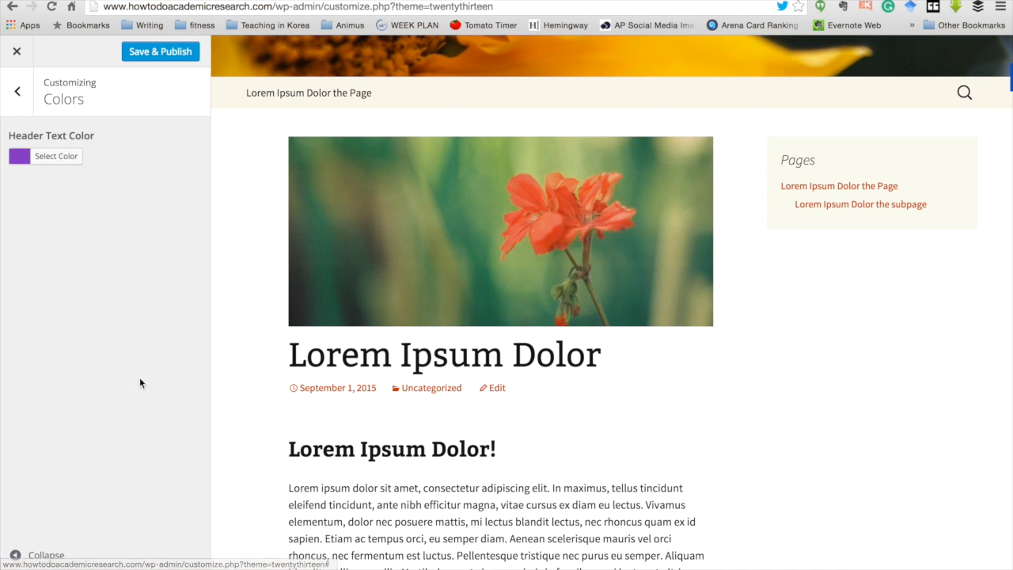
scroll(224, 365, up, 2)
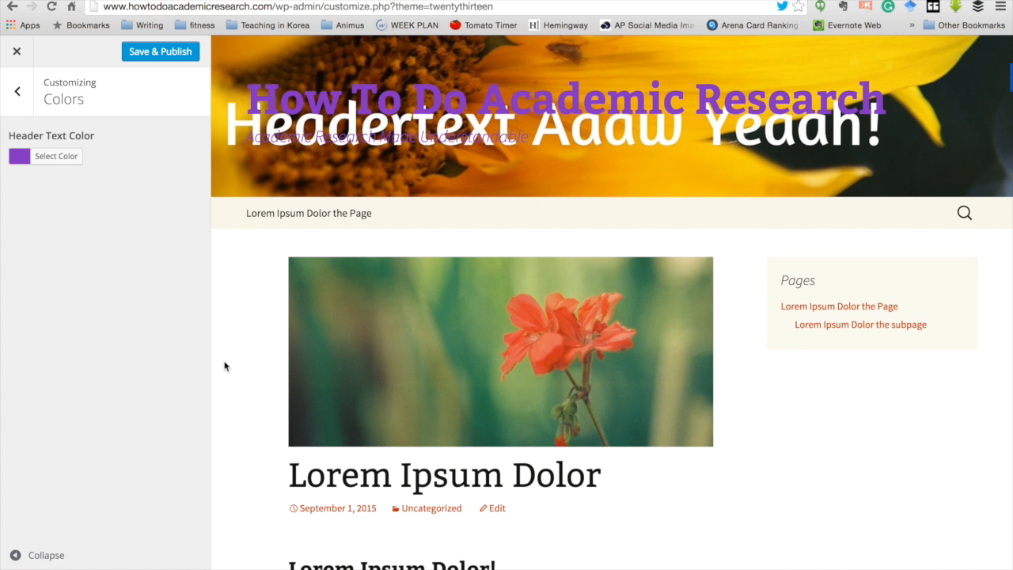
click(61, 158)
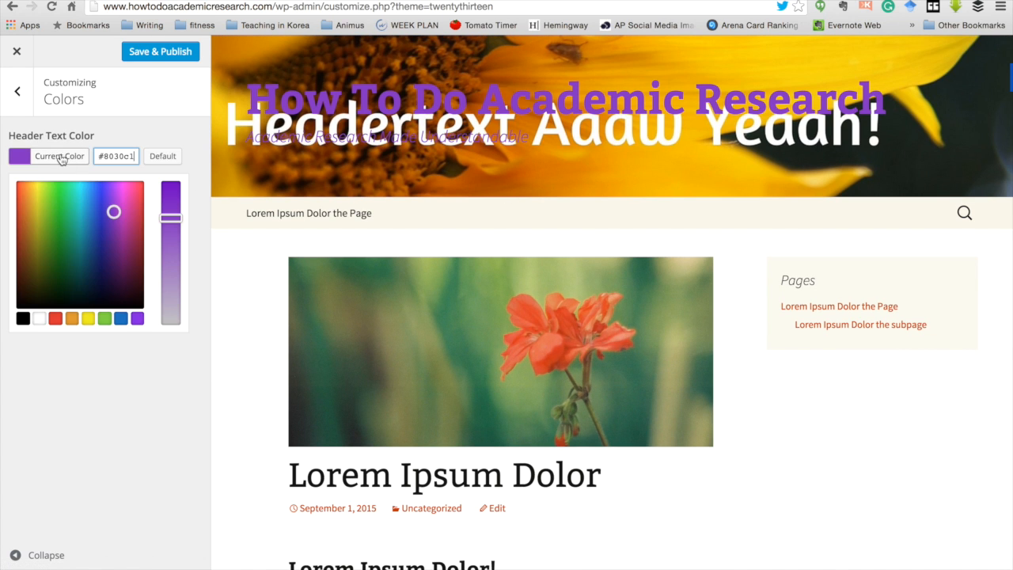
click(162, 156)
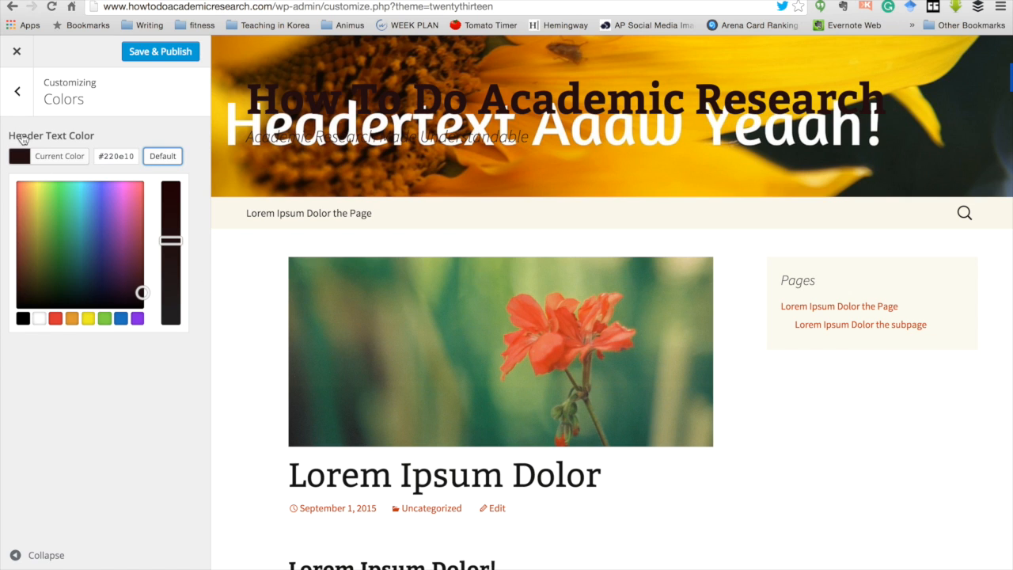
Step: Hide the site title and tagline through Site Identity again and publish the customizer changes
click(18, 90)
click(103, 199)
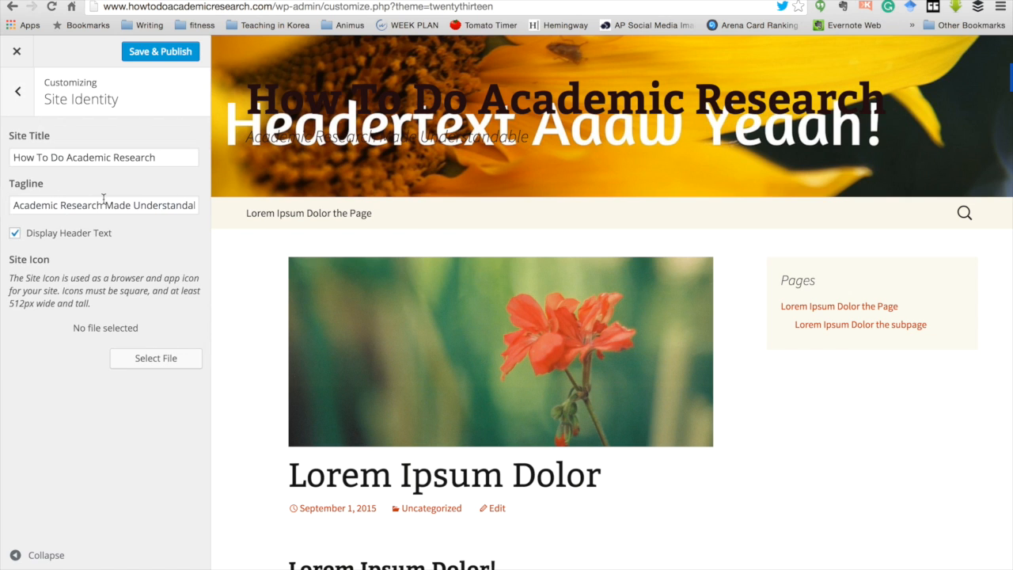
click(15, 234)
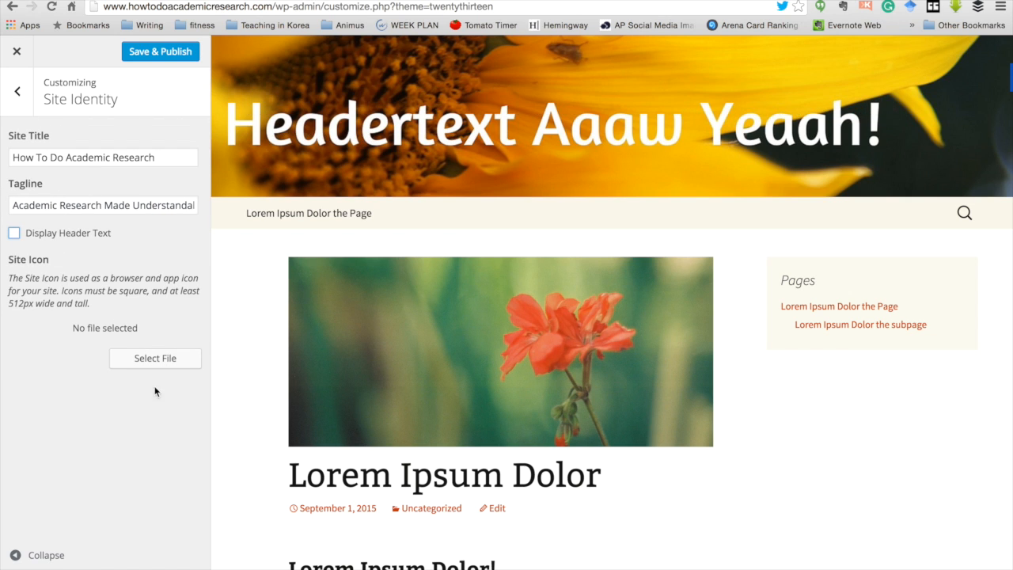
click(175, 50)
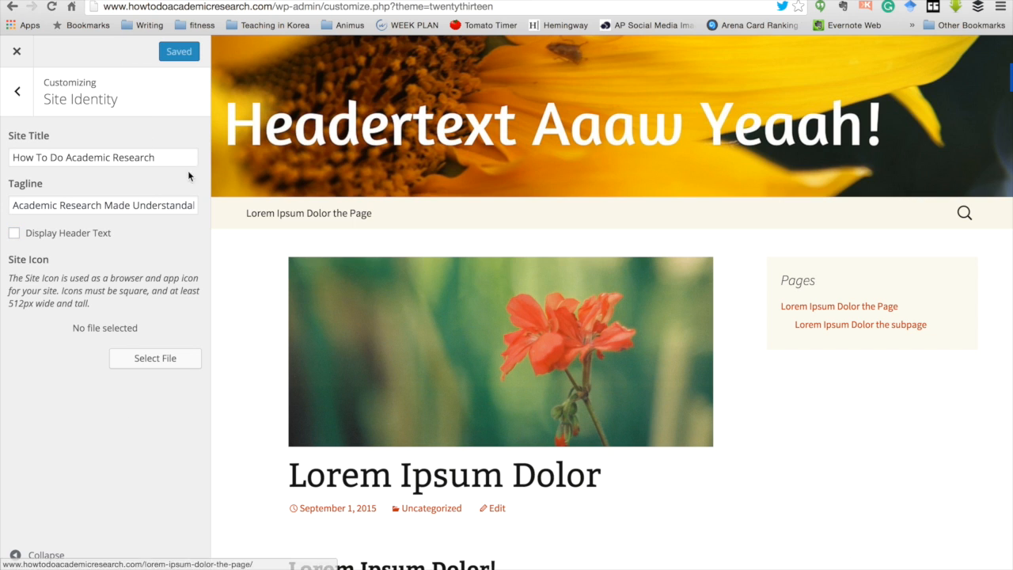
Step: Close the customizer, open the live site in a new browser tab and review its front page
click(17, 51)
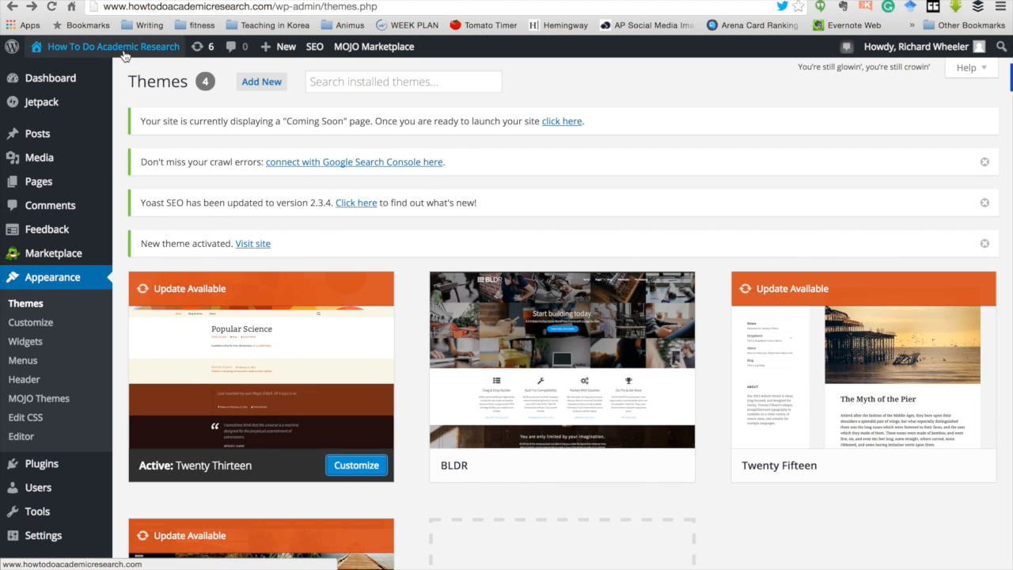
mouse_move(101, 62)
right_click(69, 71)
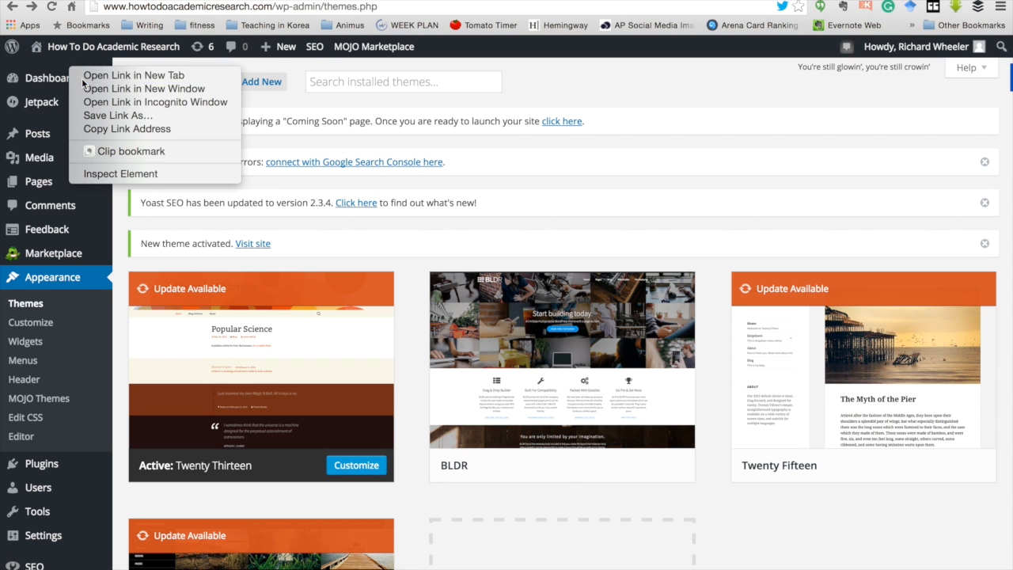
click(94, 75)
key(ctrl+Tab)
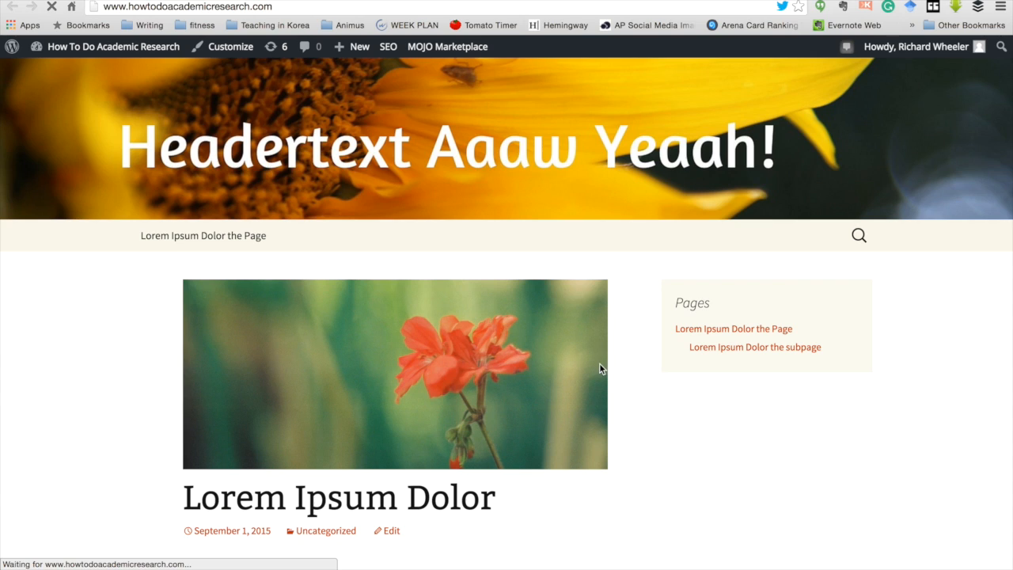
scroll(635, 436, down, 7)
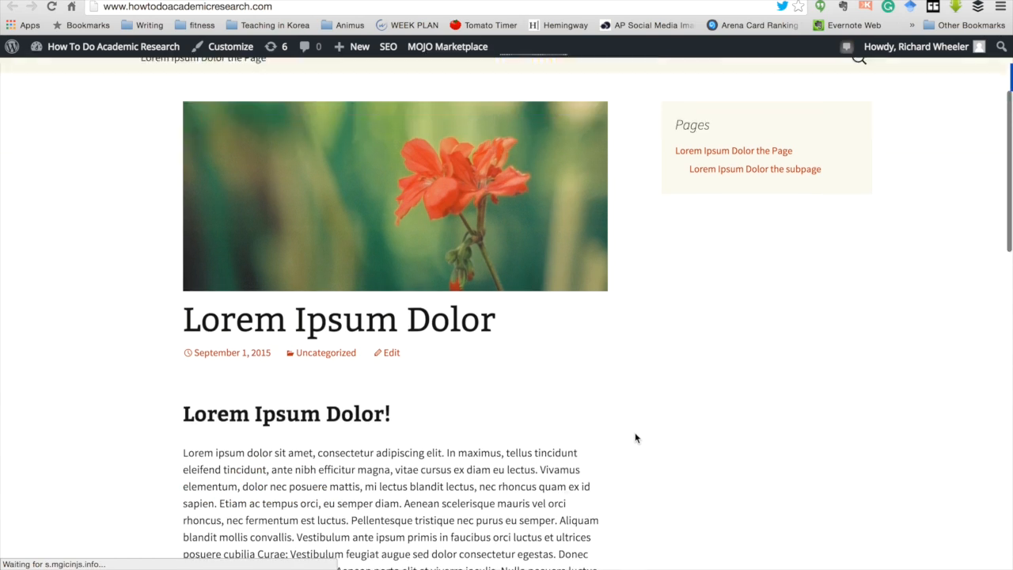
scroll(634, 437, down, 10)
scroll(635, 437, up, 20)
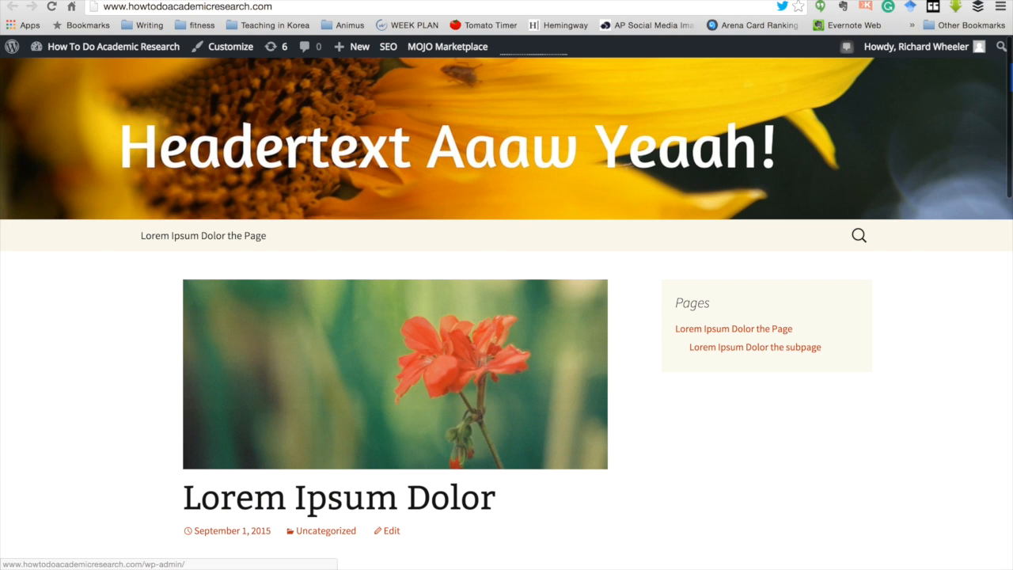
Step: Go to the site's admin dashboard, open Pretty Link and start adding a new pretty link
click(118, 0)
click(16, 51)
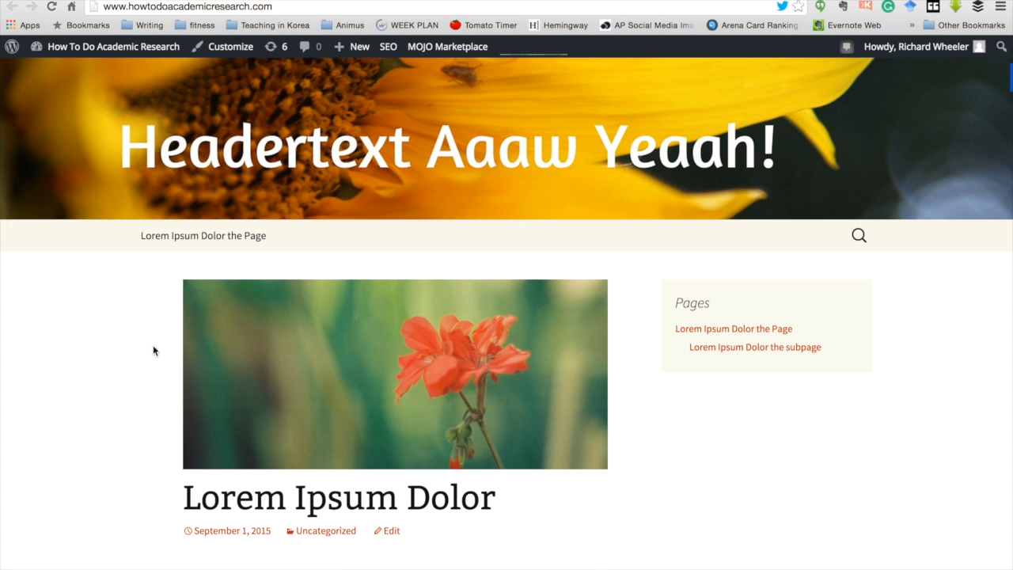
scroll(153, 345, down, 4)
click(114, 46)
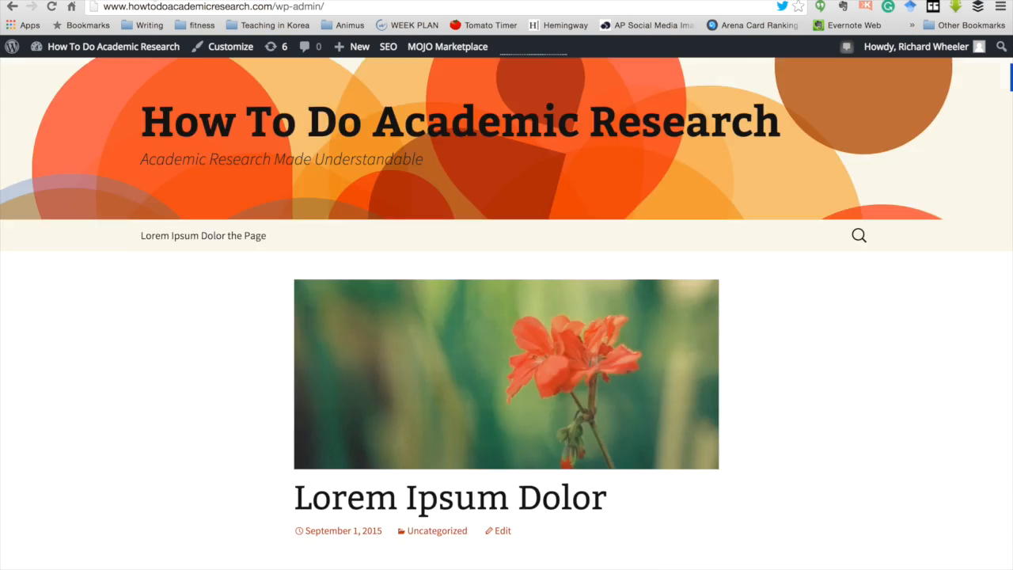
scroll(168, 442, down, 4)
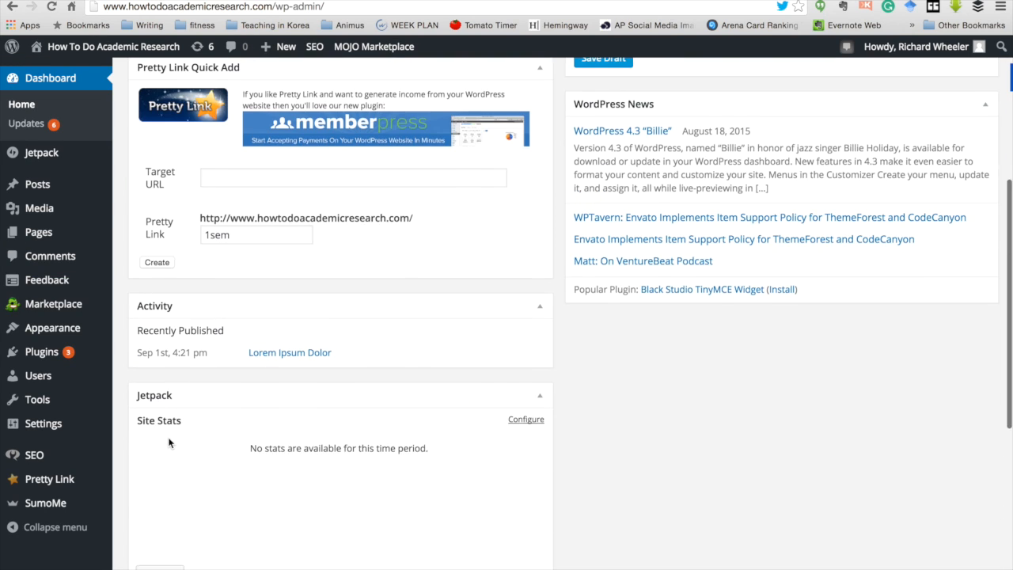
click(35, 480)
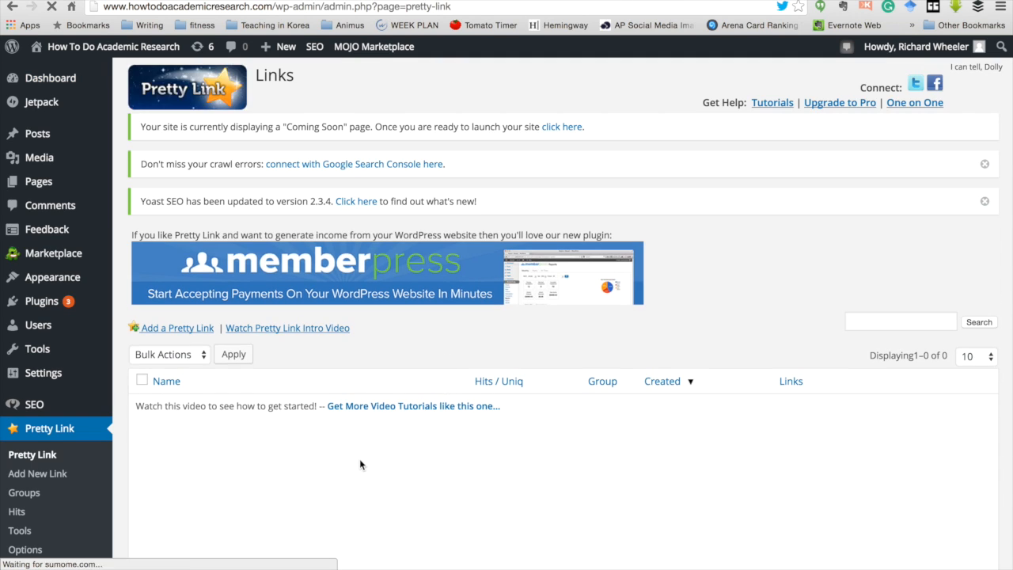
scroll(365, 464, down, 5)
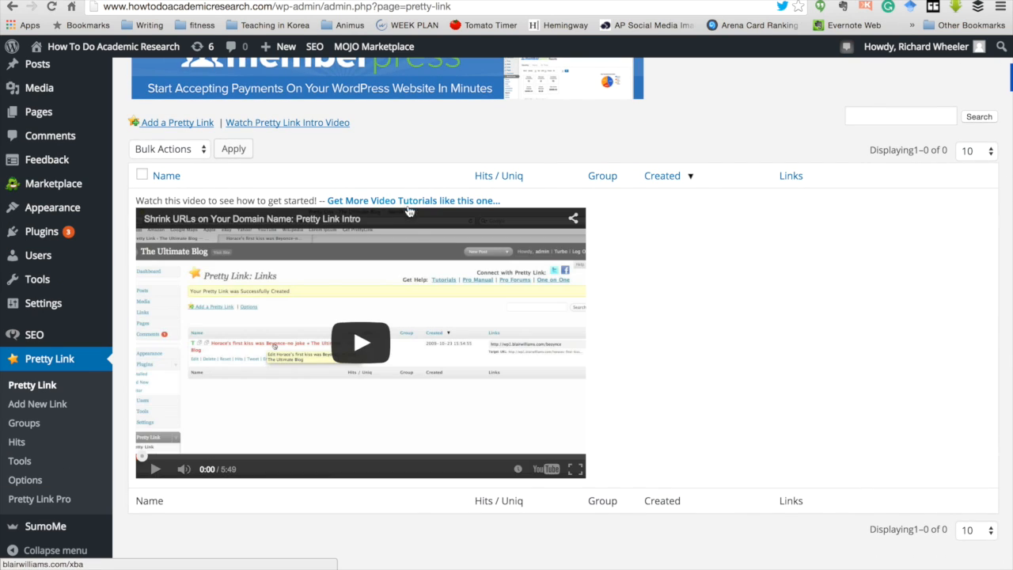
click(177, 123)
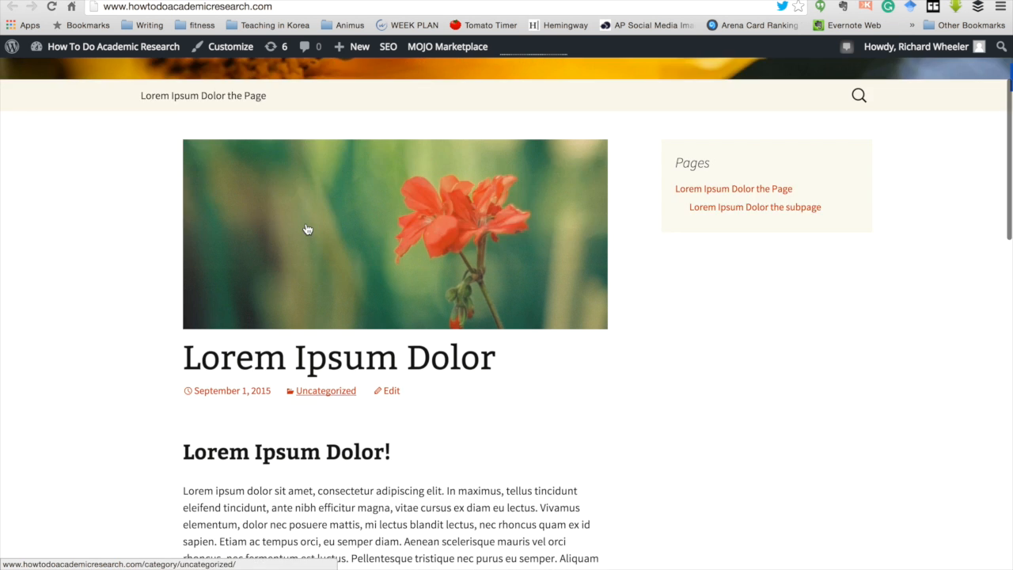
Step: Open the Lorem Ipsum Dolor the subpage page from the live site's navigation in a new browser tab
scroll(308, 229, up, 3)
mouse_move(219, 238)
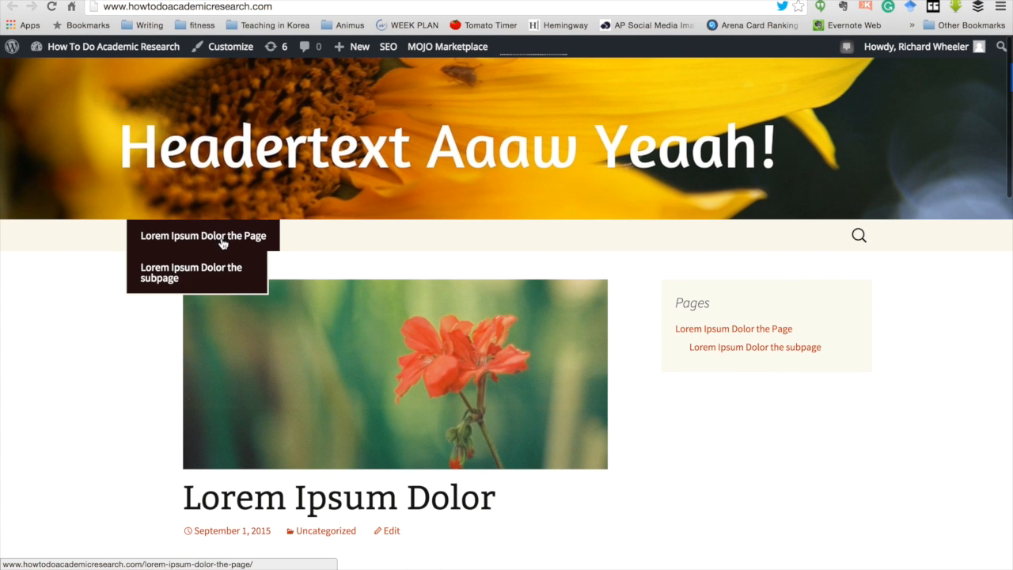
right_click(191, 275)
click(193, 274)
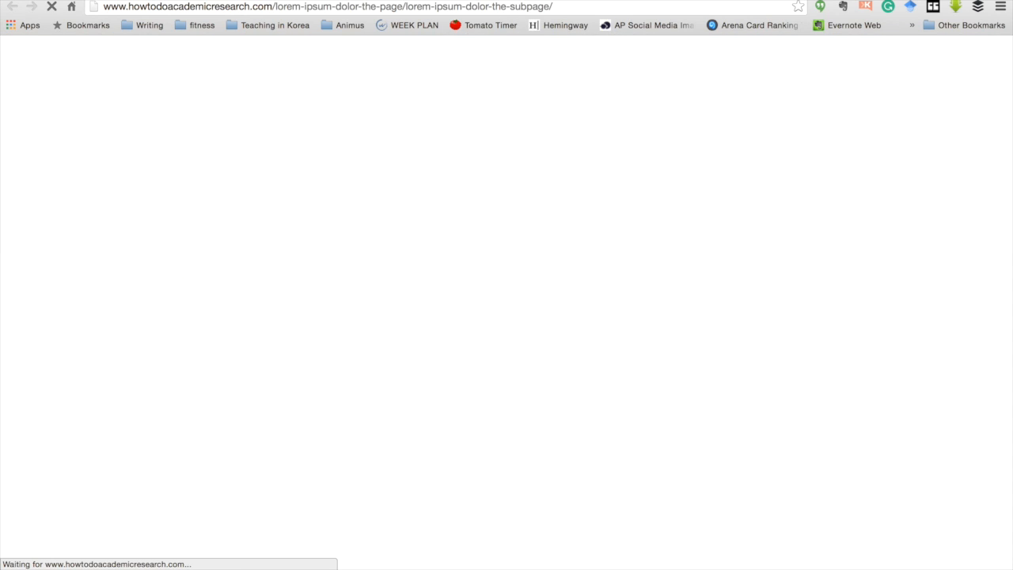
Step: Return to the Add Link form and set the redirection type to 301 (Permanent)
click(161, 1)
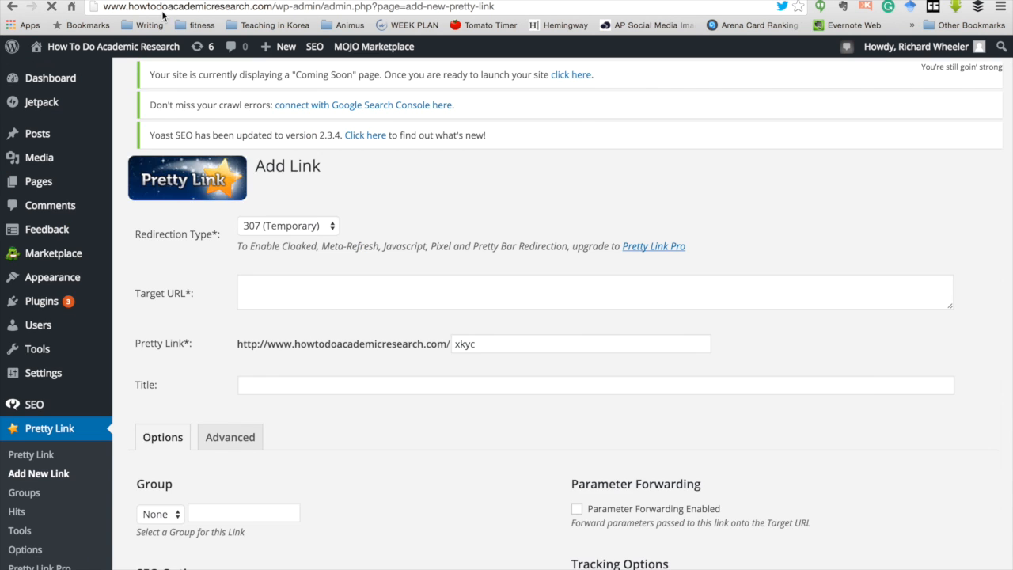
click(315, 248)
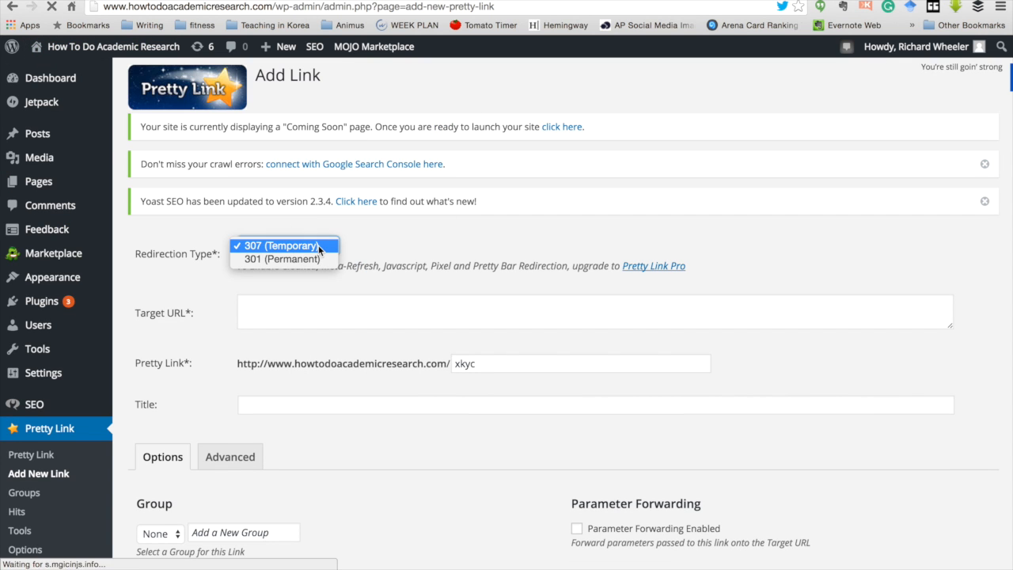
click(349, 261)
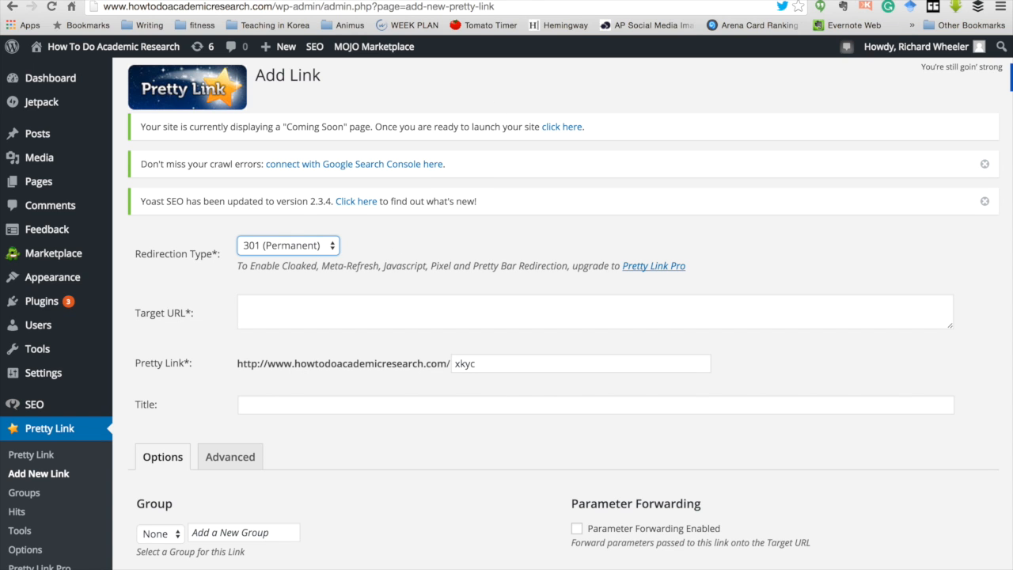
Step: Copy the subpage's web address and paste it as the pretty link's Target URL
click(362, 1)
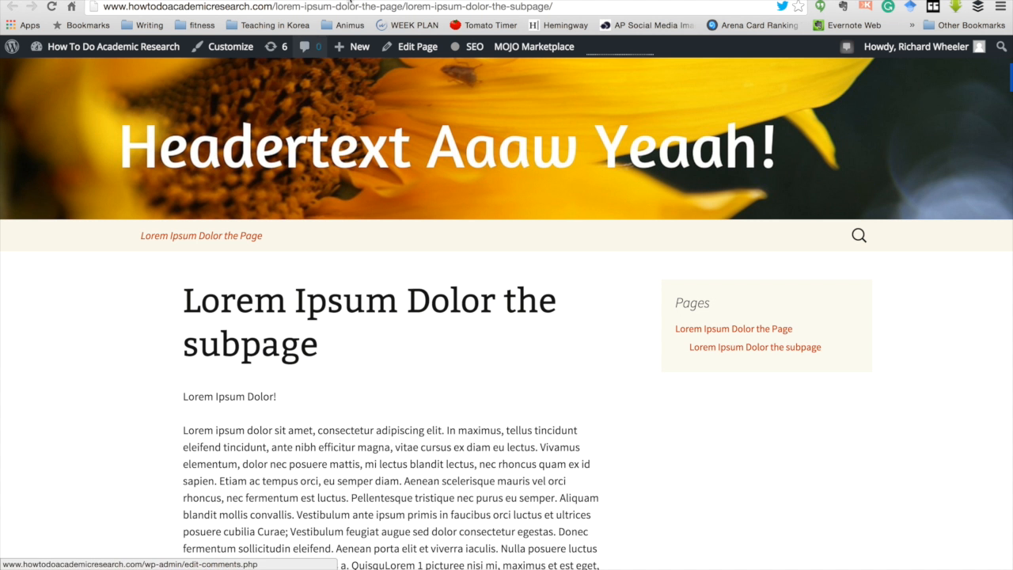
click(362, 7)
key(ctrl+c)
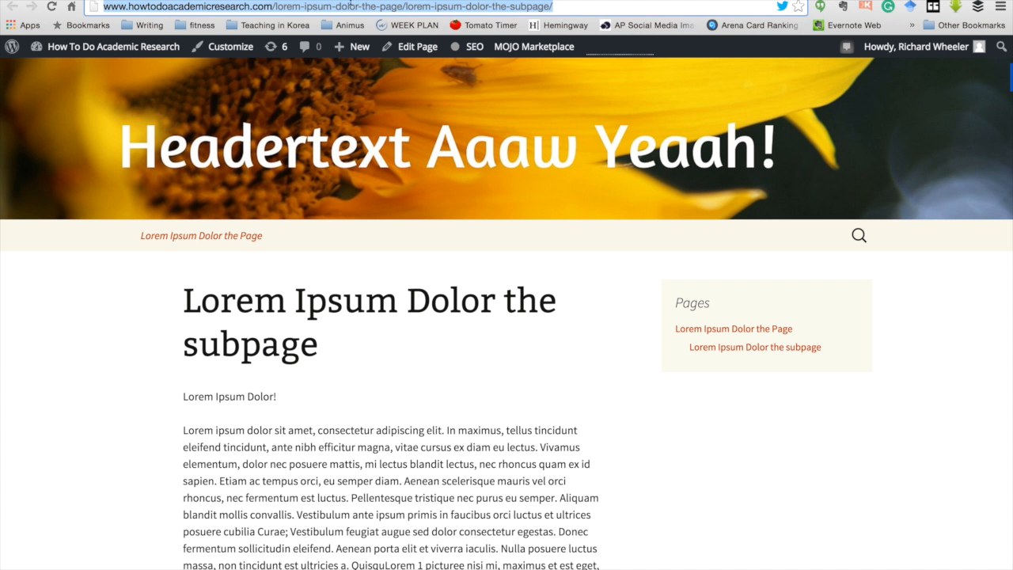
key(ctrl+shift+Tab)
click(296, 317)
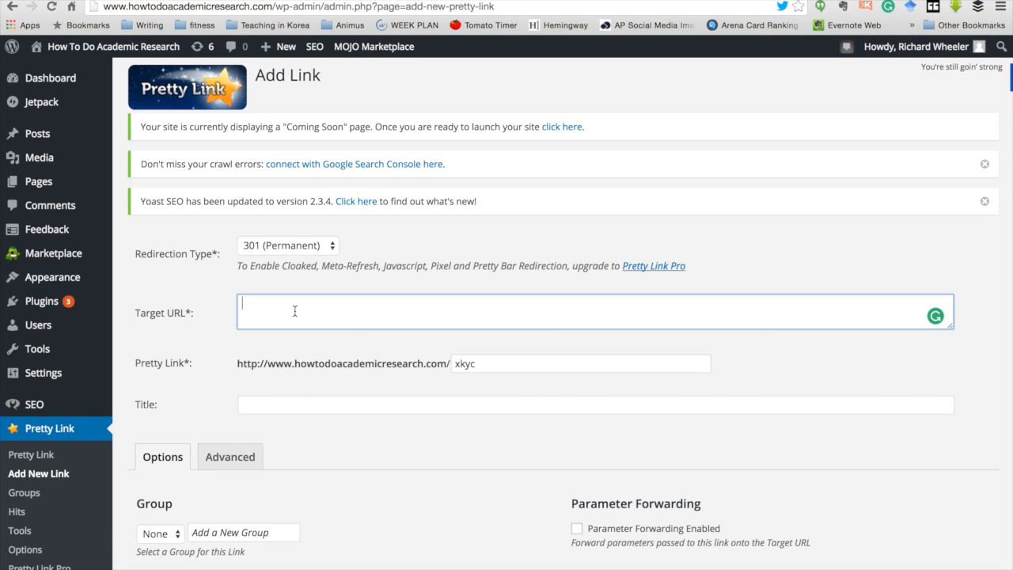
key(ctrl+v)
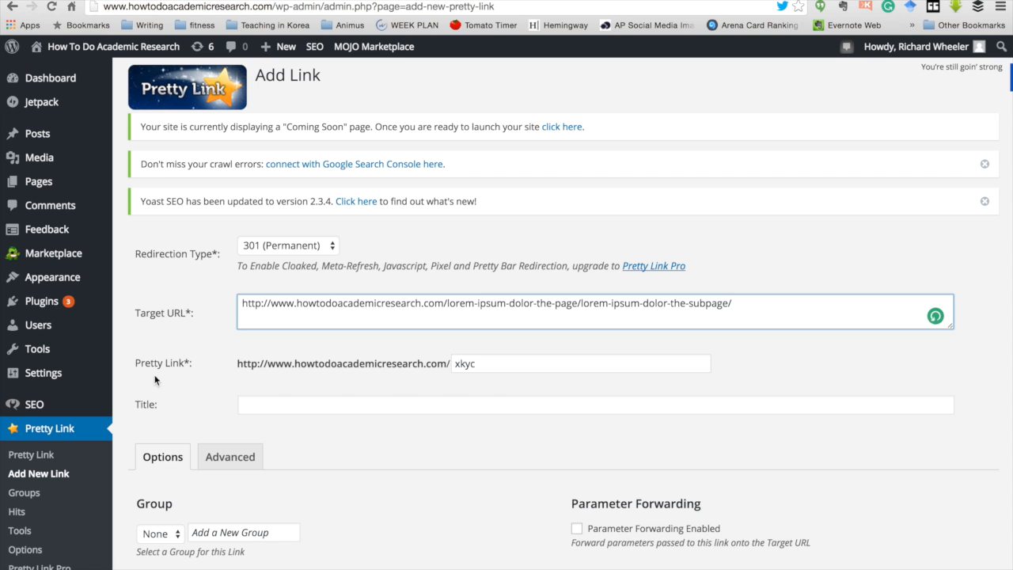
Step: Set the pretty link's slug to loremsubpage and its title to Lorem Ipsum Dolor Sub Page
key(Tab)
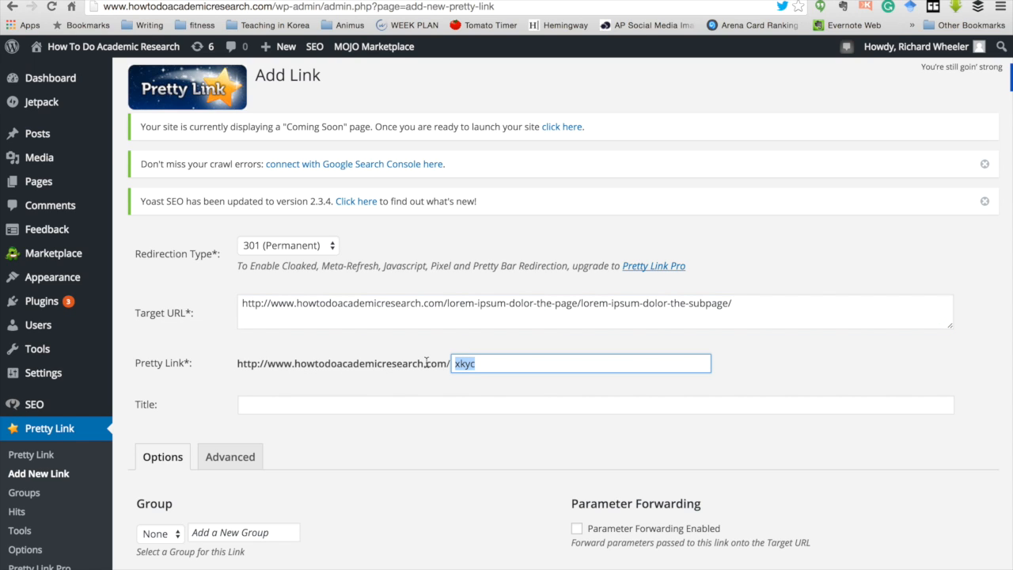
text(Lorem subpage)
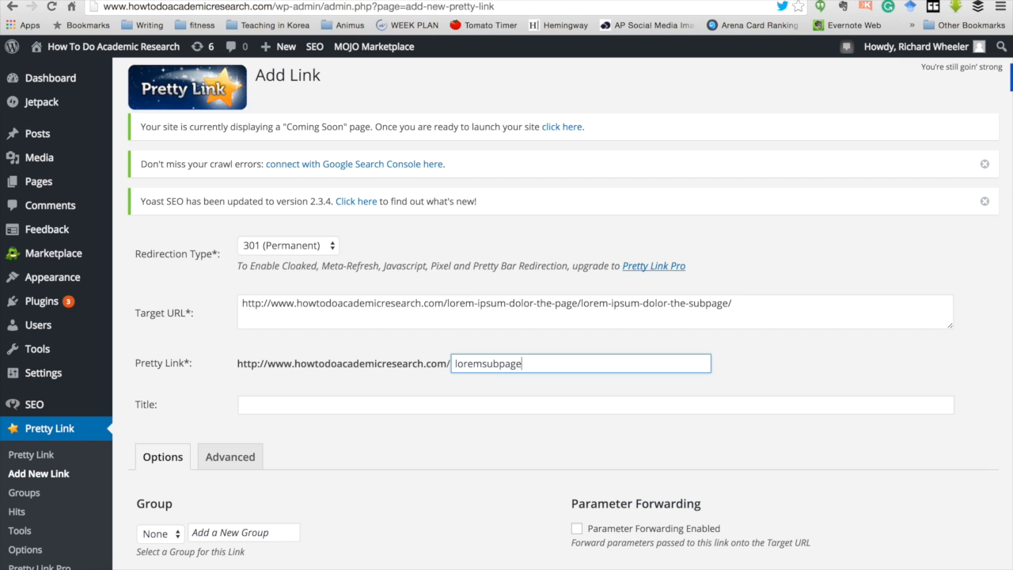
click(344, 404)
text(L)
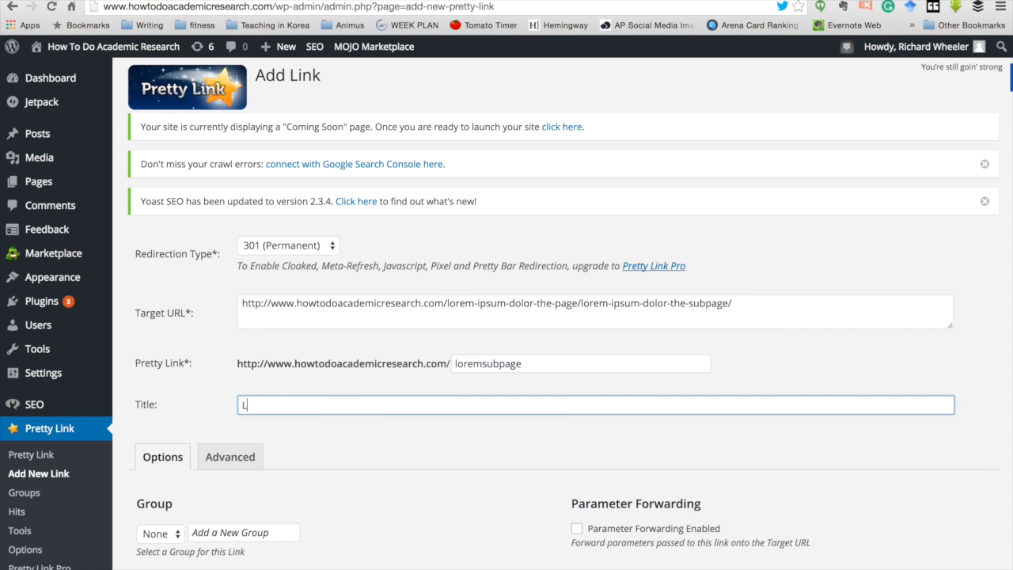
text(orem Ipsum Dolor Sub)
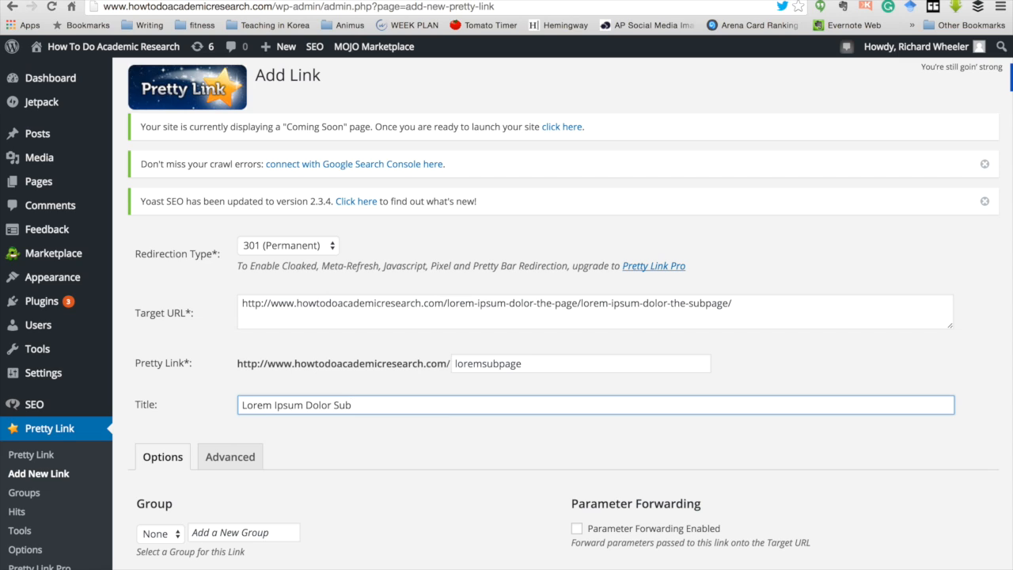
text(ge)
Step: Review the group, SEO and tracking options without changing them and create the pretty link
click(379, 446)
scroll(376, 441, down, 5)
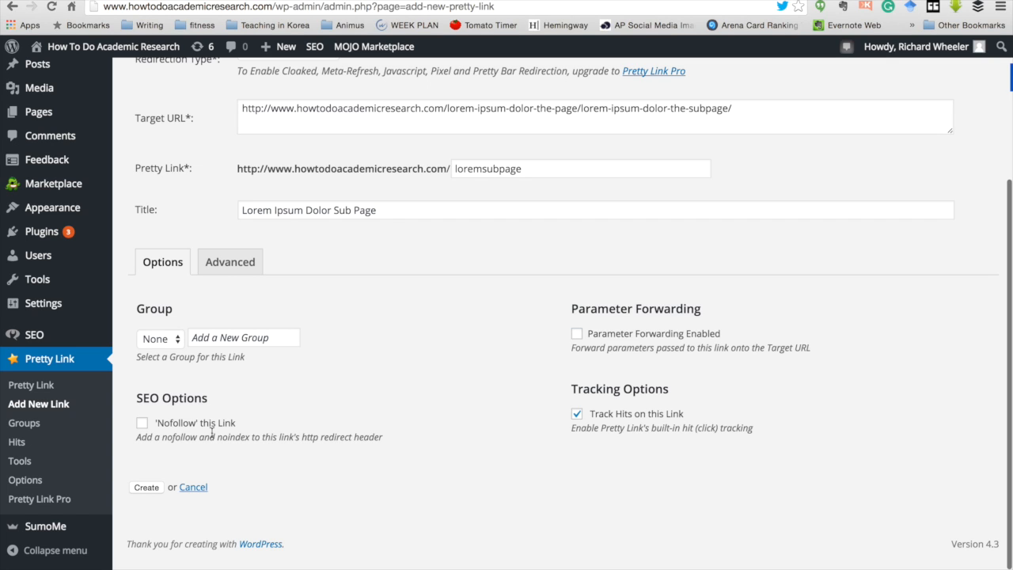
scroll(173, 419, up, 2)
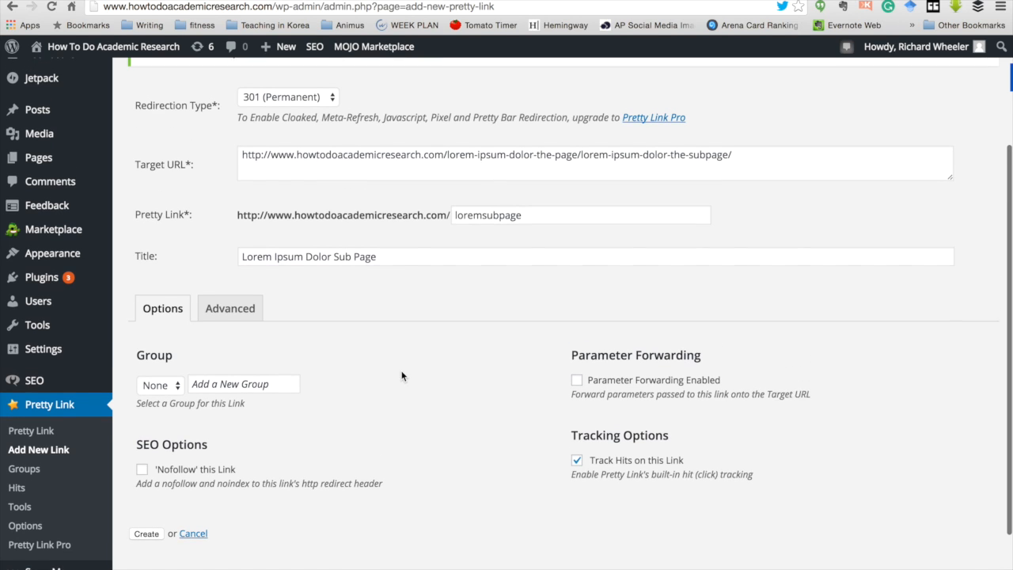
scroll(391, 366, down, 2)
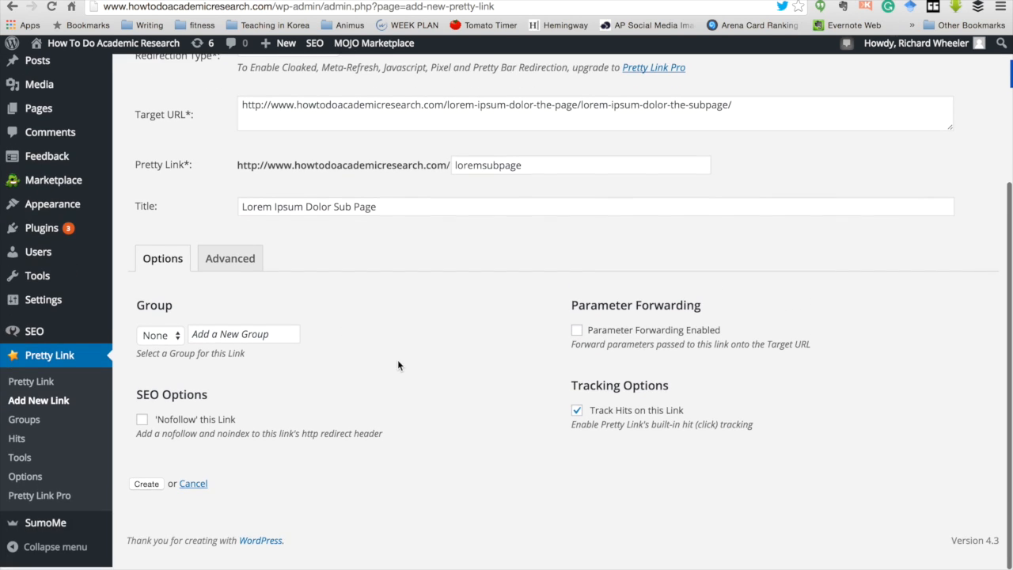
click(147, 488)
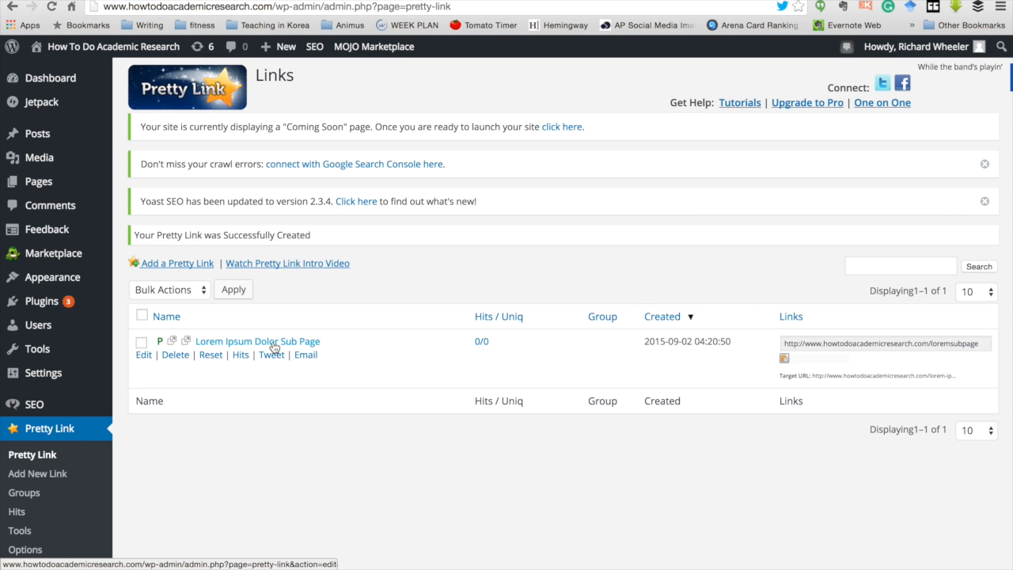
Step: Copy the short URL of the Lorem Ipsum Dolor Sub Page pretty link from the links list
click(795, 353)
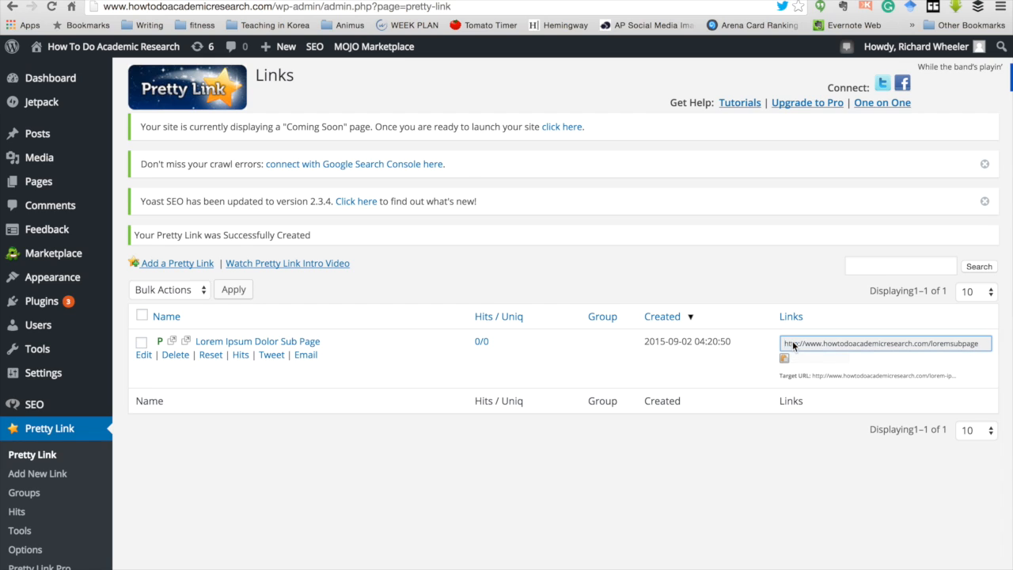
drag(785, 343, 1010, 360)
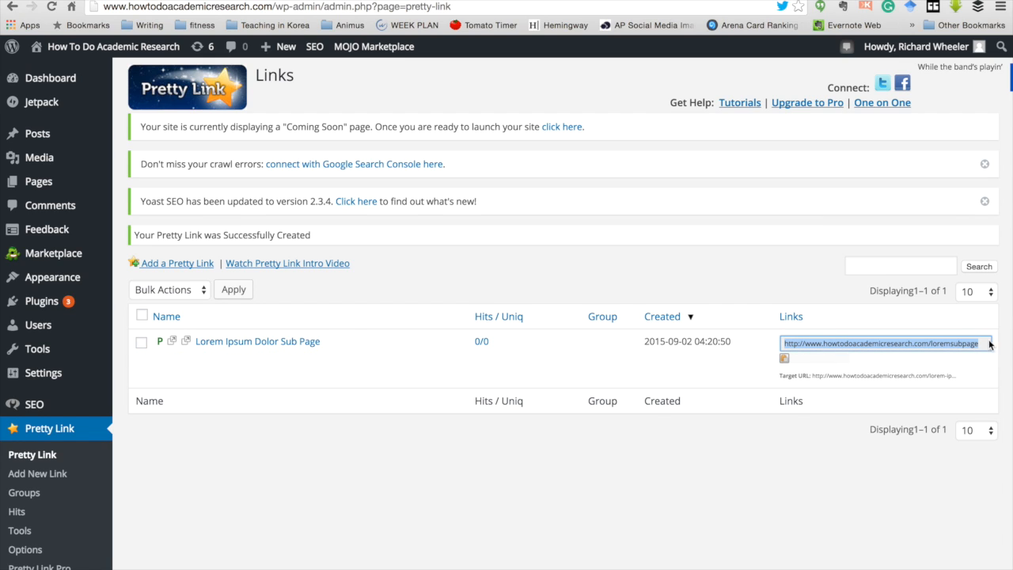
right_click(924, 340)
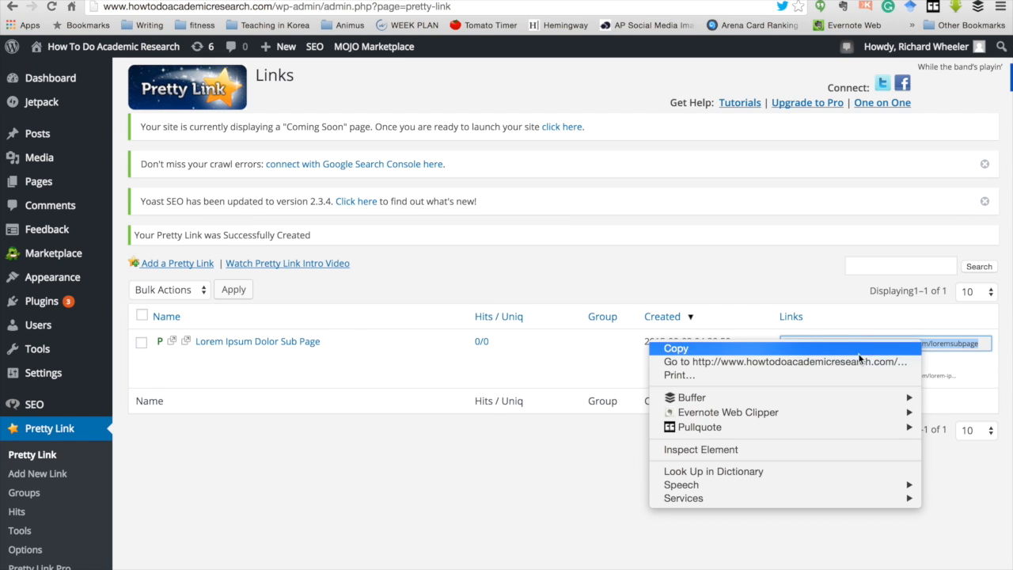
click(918, 349)
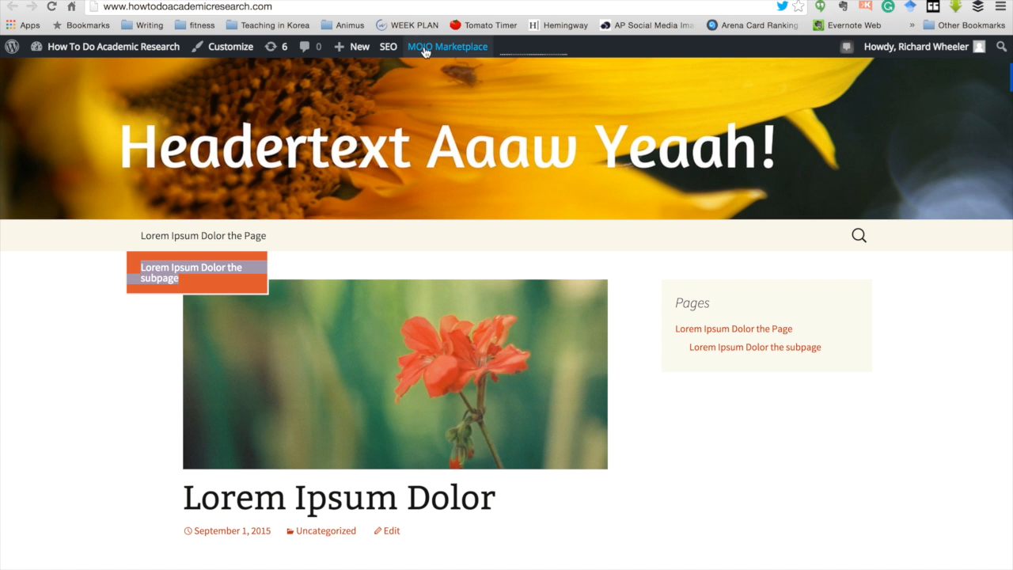
Step: Open the Lorem Ipsum Dolor post for editing and enter the copied loremsubpage short URL as the link destination for "Quisque sed feugiat eros."
click(388, 369)
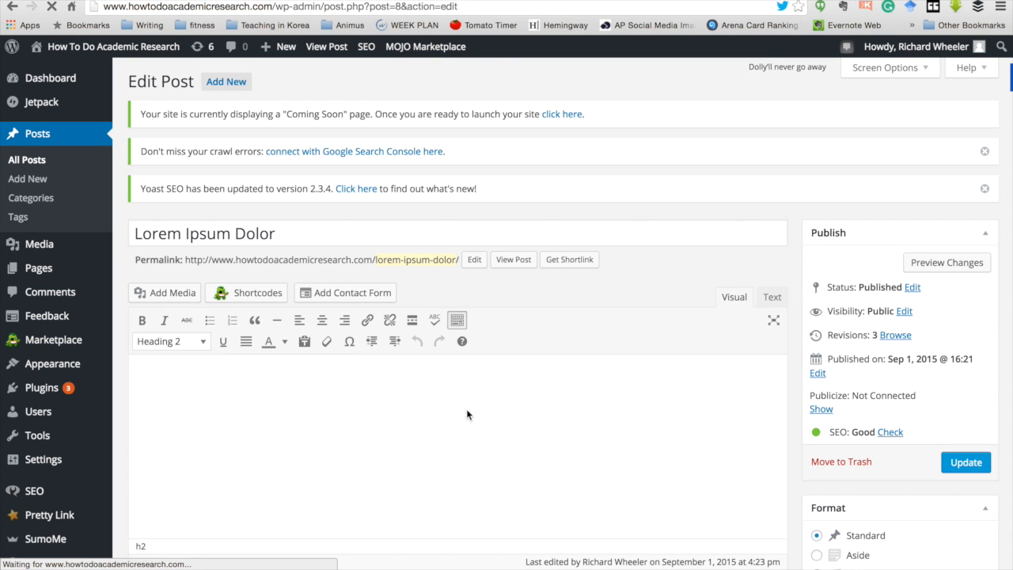
scroll(489, 414, down, 5)
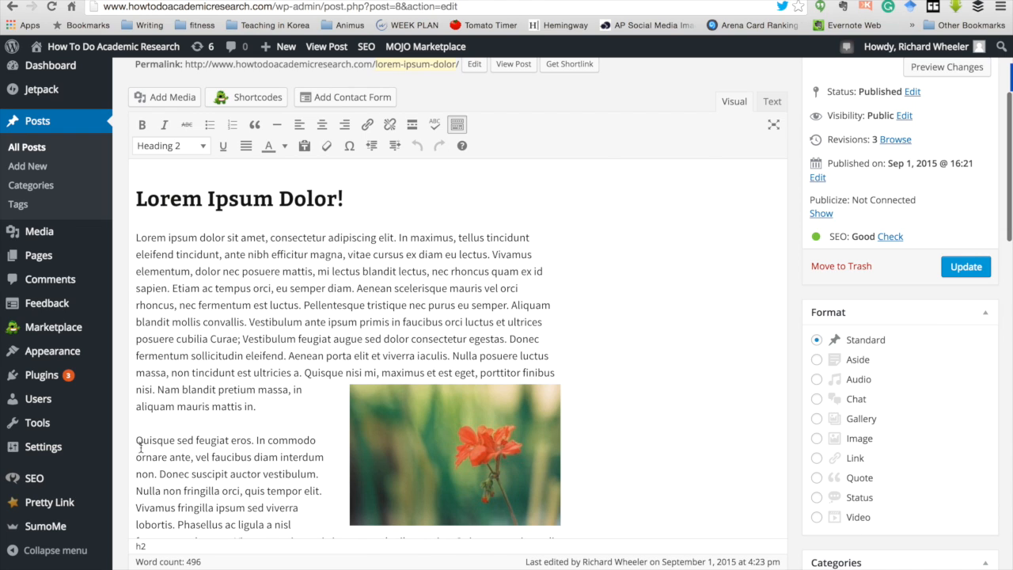
drag(136, 440, 254, 440)
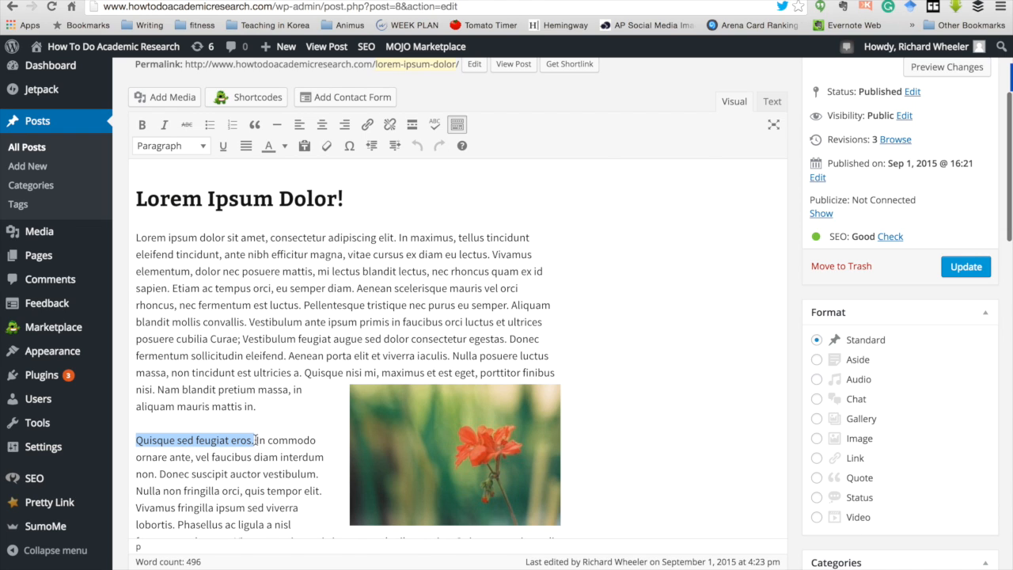
click(367, 124)
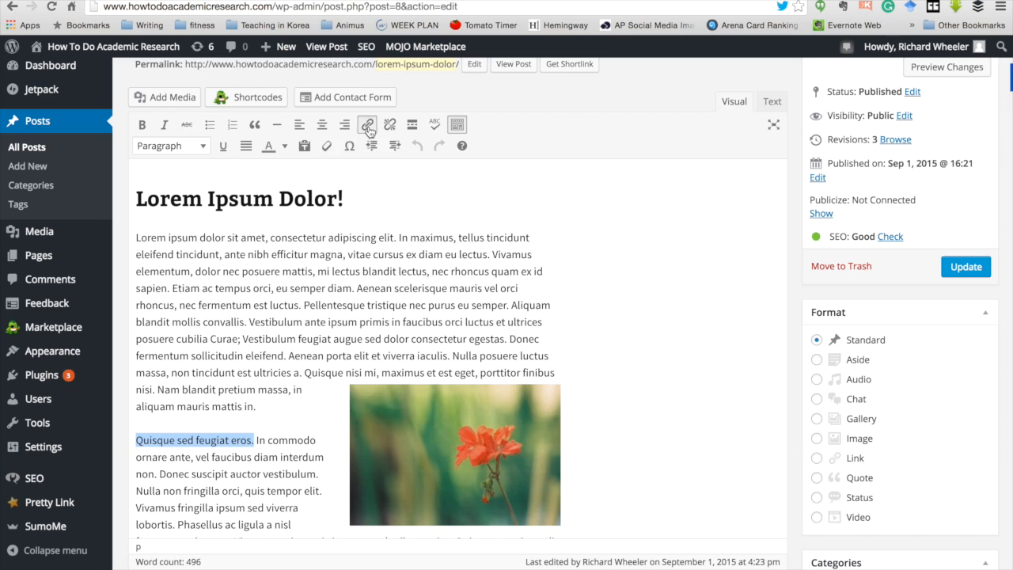
right_click(420, 274)
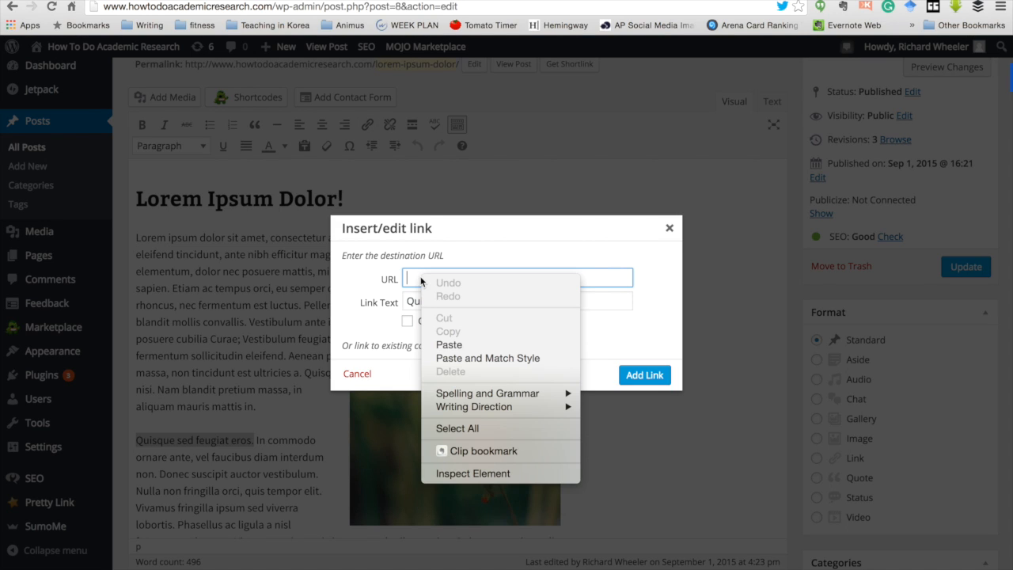
click(448, 344)
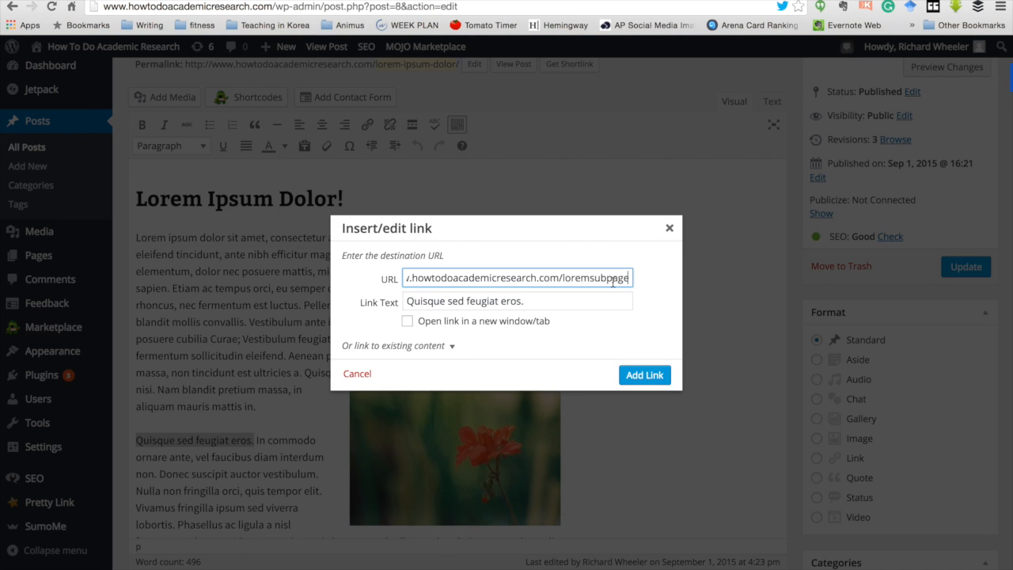
Step: Check the pasted URL, set the link to open in a new window/tab and add it to the sentence
drag(627, 281, 681, 279)
click(444, 273)
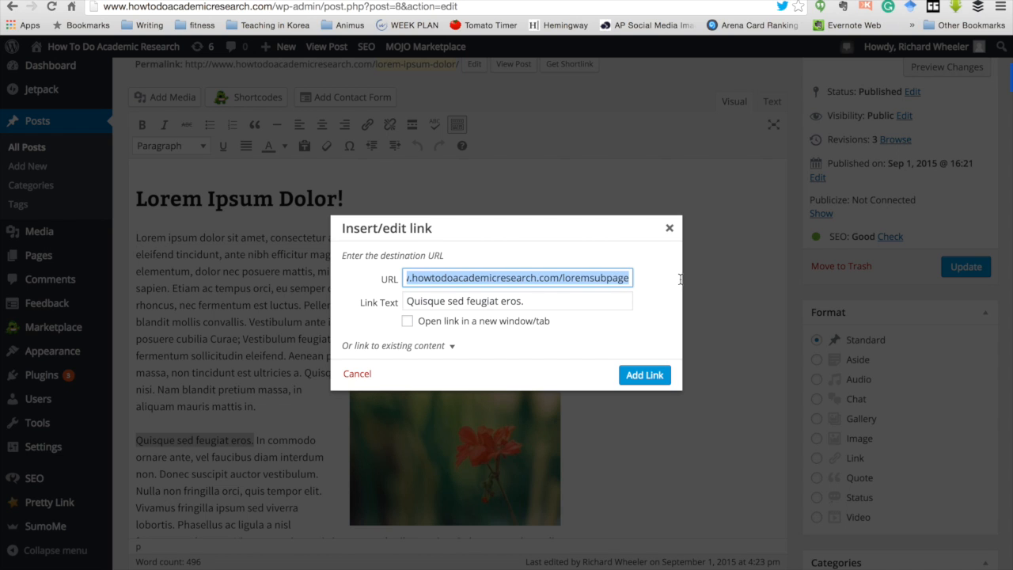
click(620, 276)
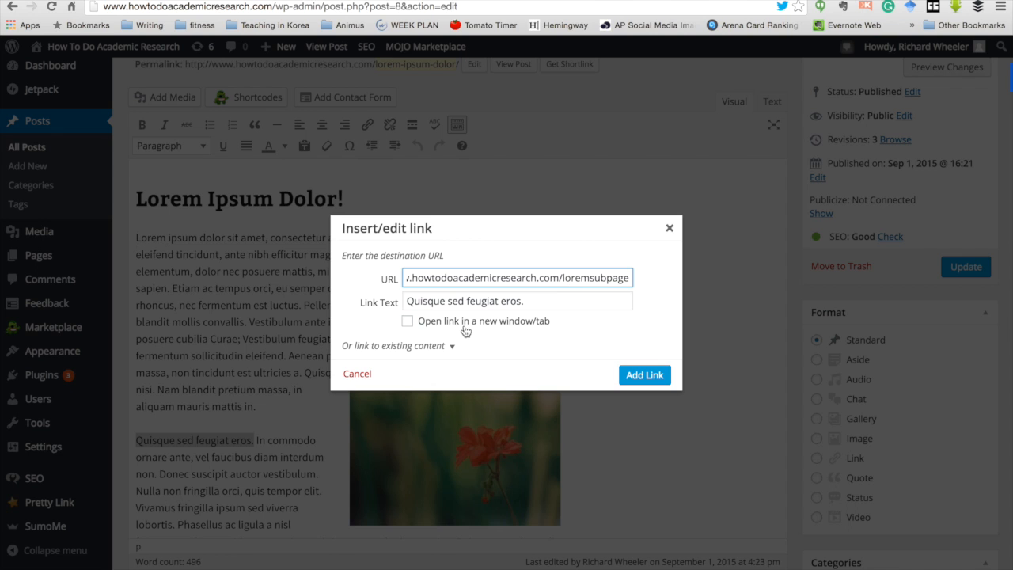
click(407, 323)
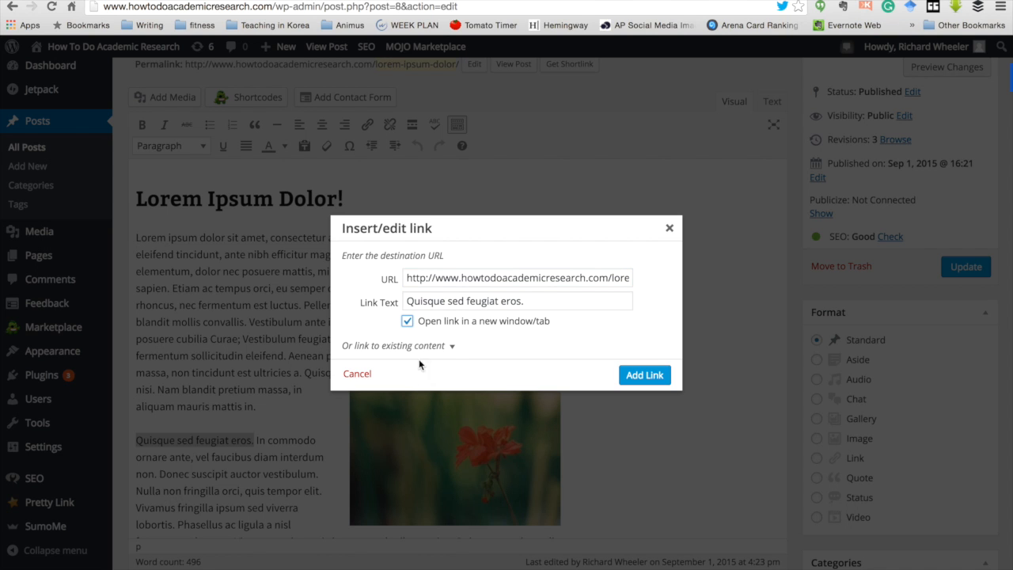
click(650, 375)
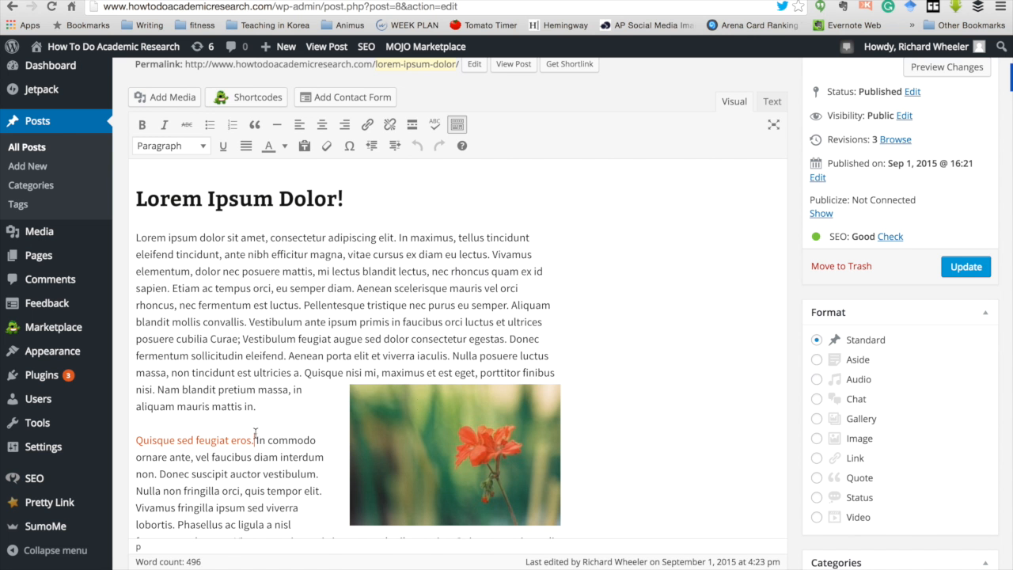
Step: Link the words "Sed efficitur augue tempor" to the existing page Lorem Ipsum Dolor the subpage, opening in a new window/tab
scroll(306, 348, down, 3)
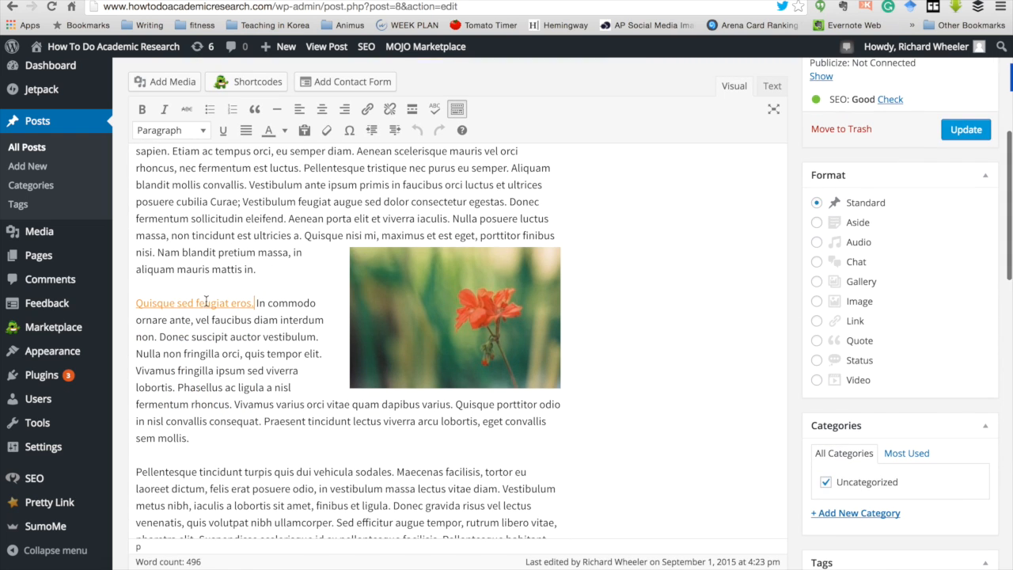
scroll(287, 385, down, 4)
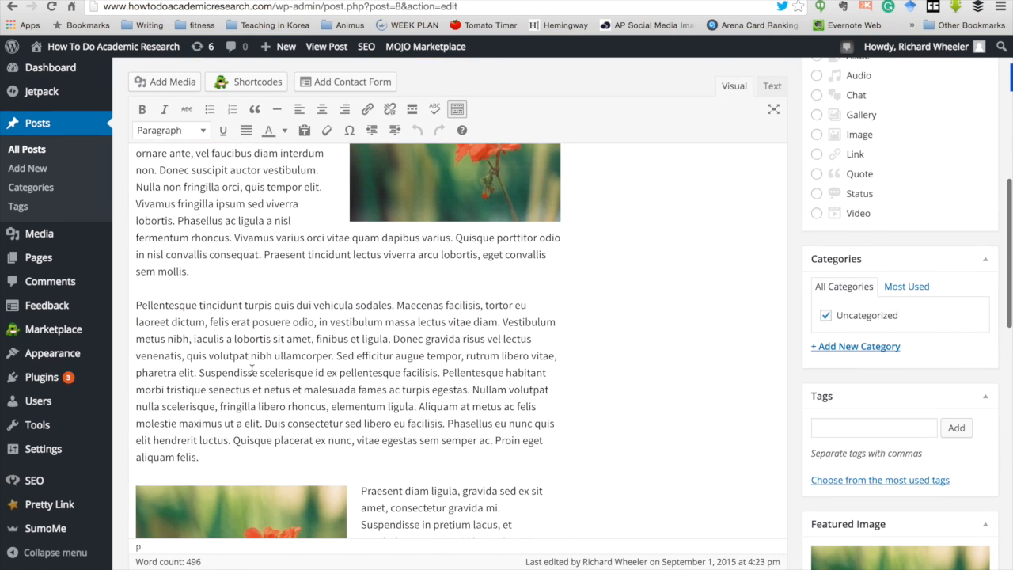
drag(336, 356, 462, 358)
click(375, 108)
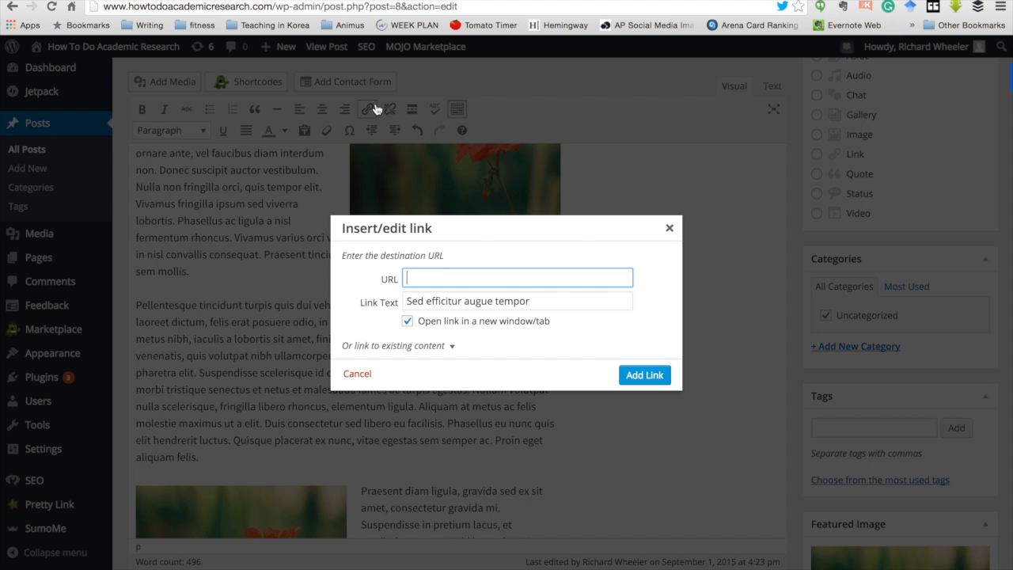
click(435, 346)
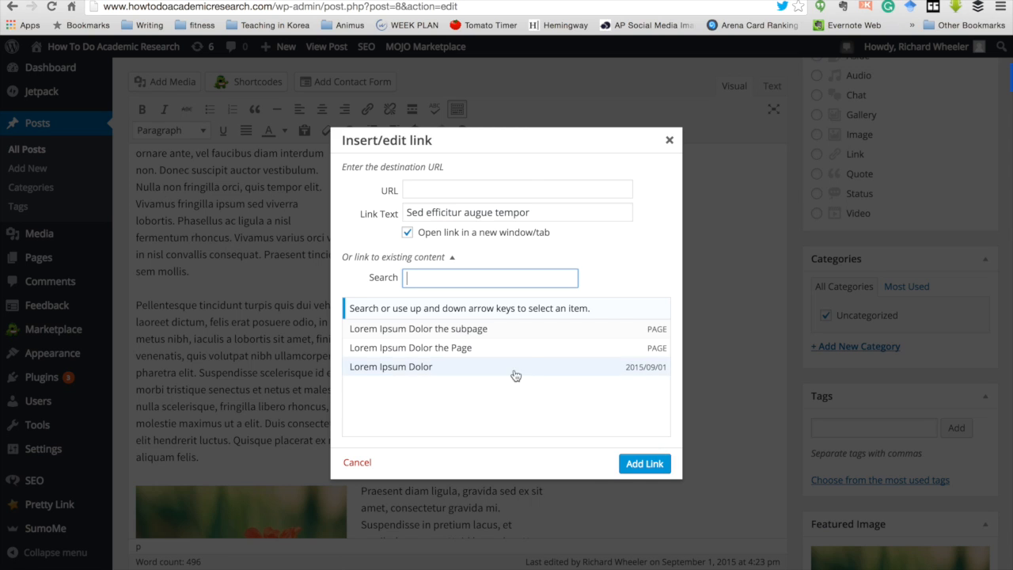
click(535, 330)
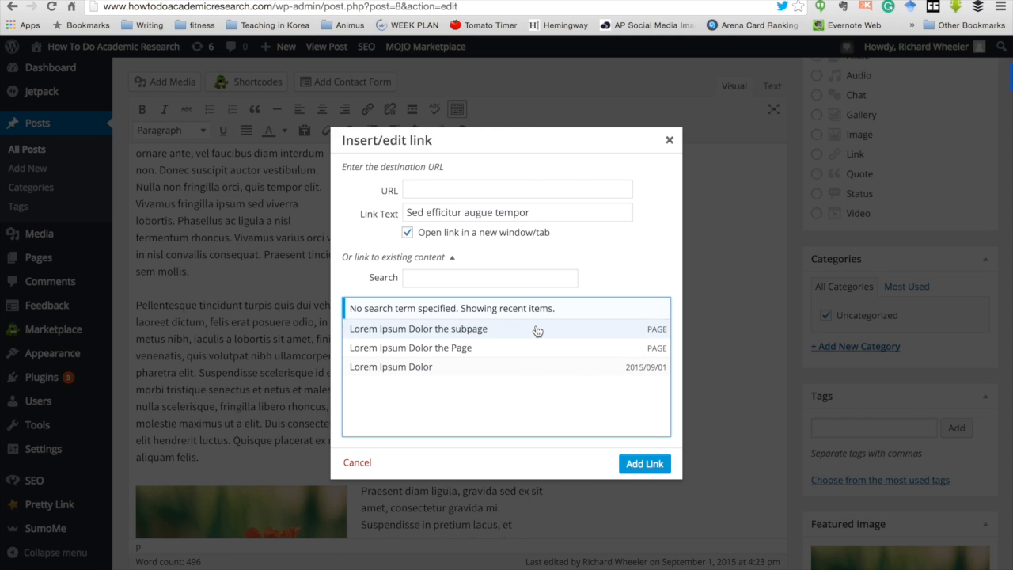
drag(510, 189, 689, 194)
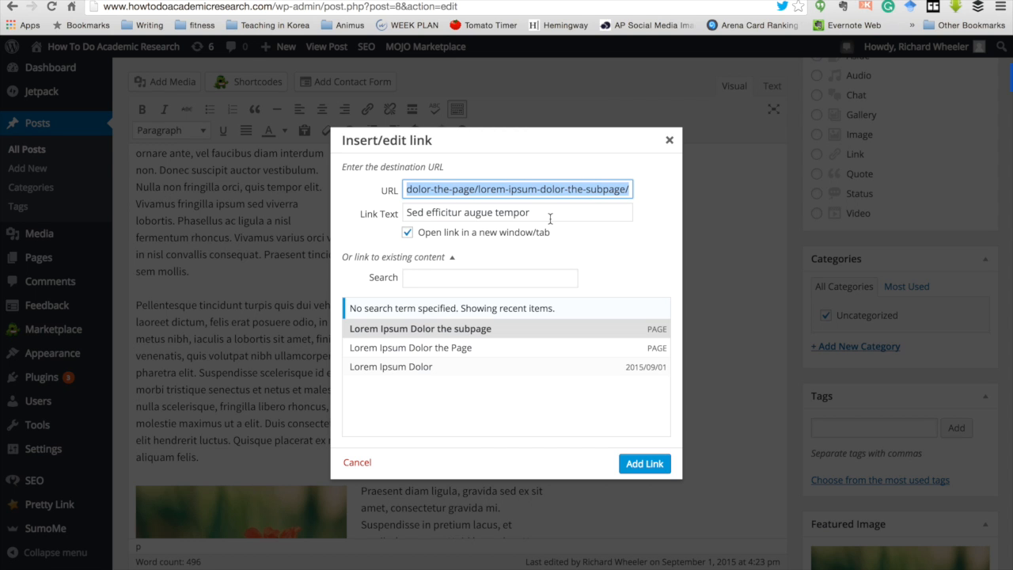
click(644, 465)
scroll(231, 355, up, 3)
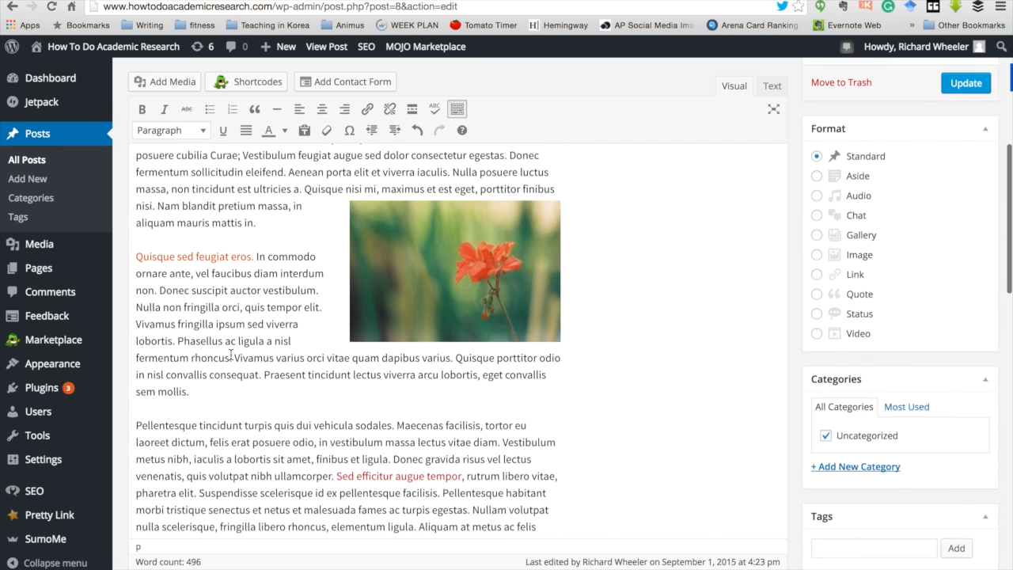
scroll(285, 395, up, 2)
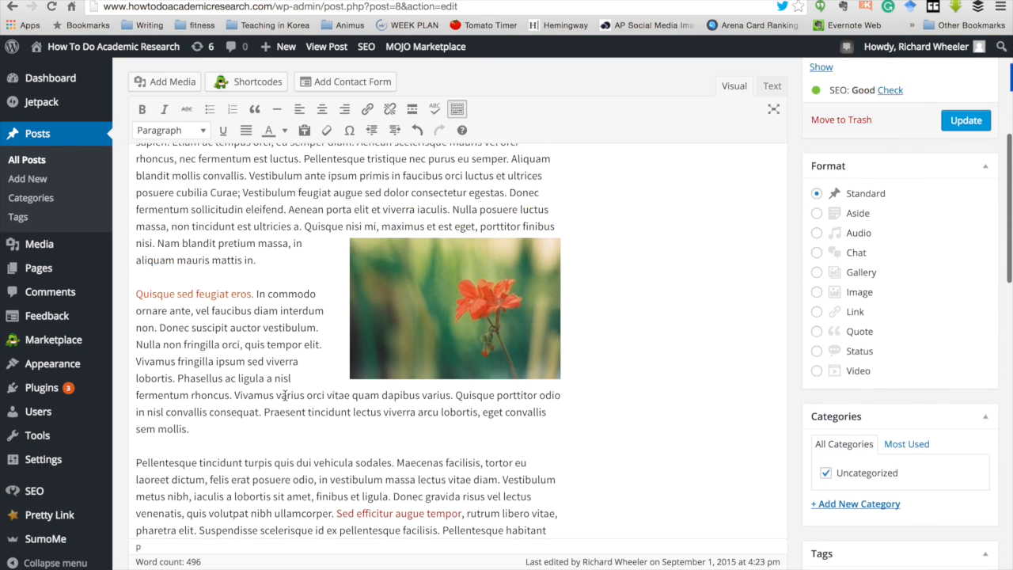
scroll(285, 395, up, 6)
click(345, 249)
key(Return)
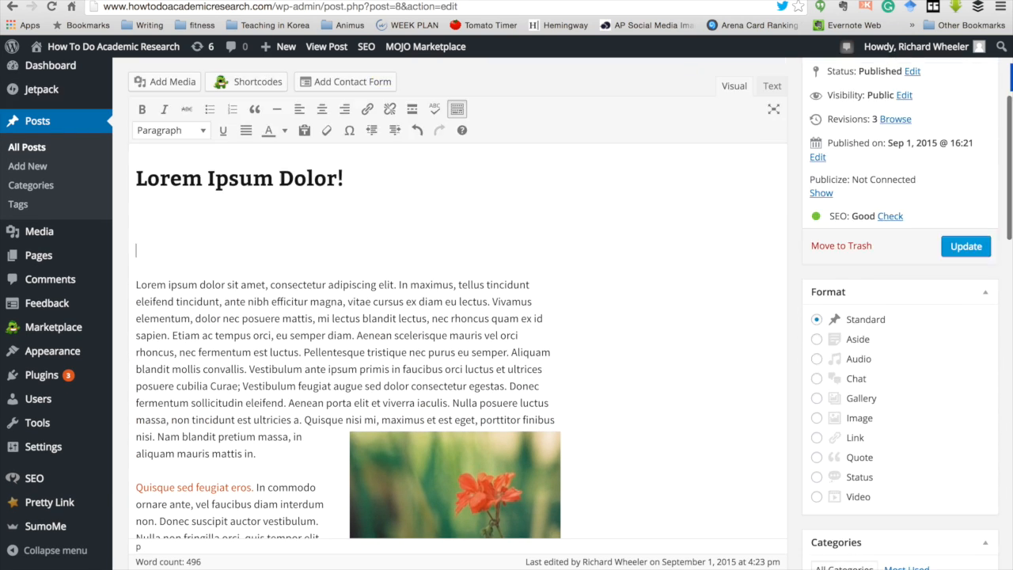
text(http://www.howtodoacademicresearch.com/loremsubpage)
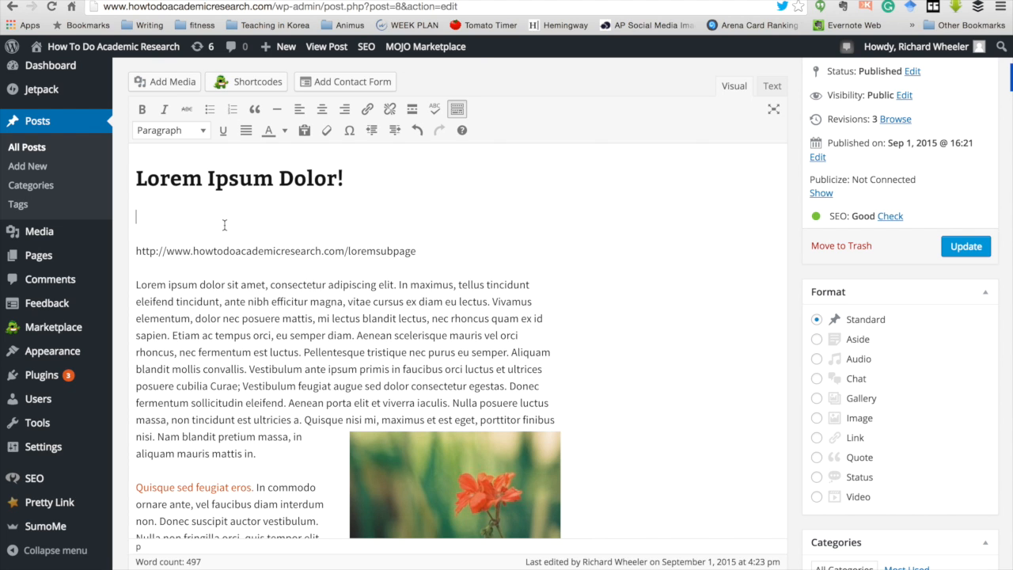
key(BackSpace)
click(250, 233)
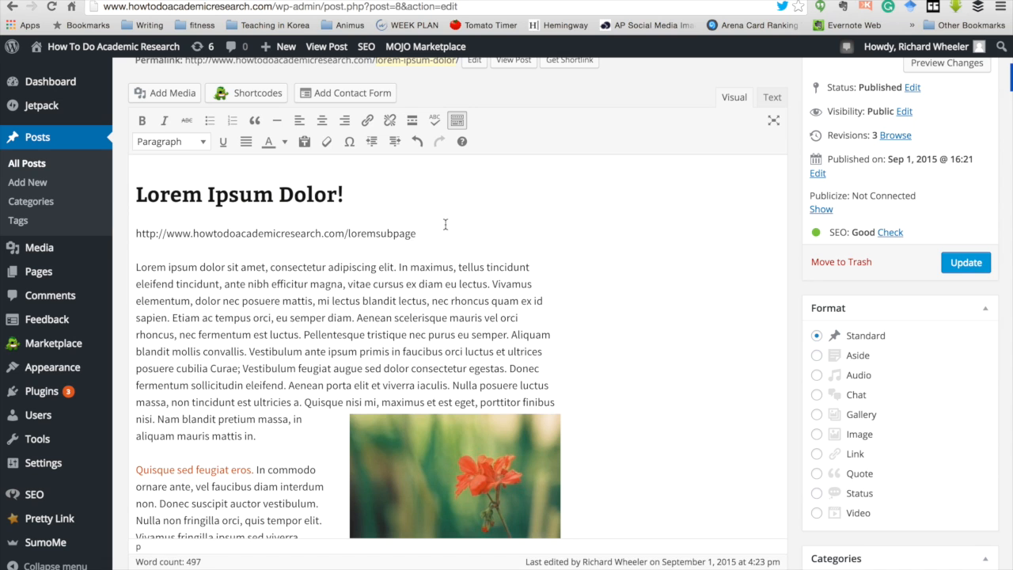
Step: Turn the short URL text below the heading into a link to that same address, opening in a new window/tab
drag(432, 235, 132, 225)
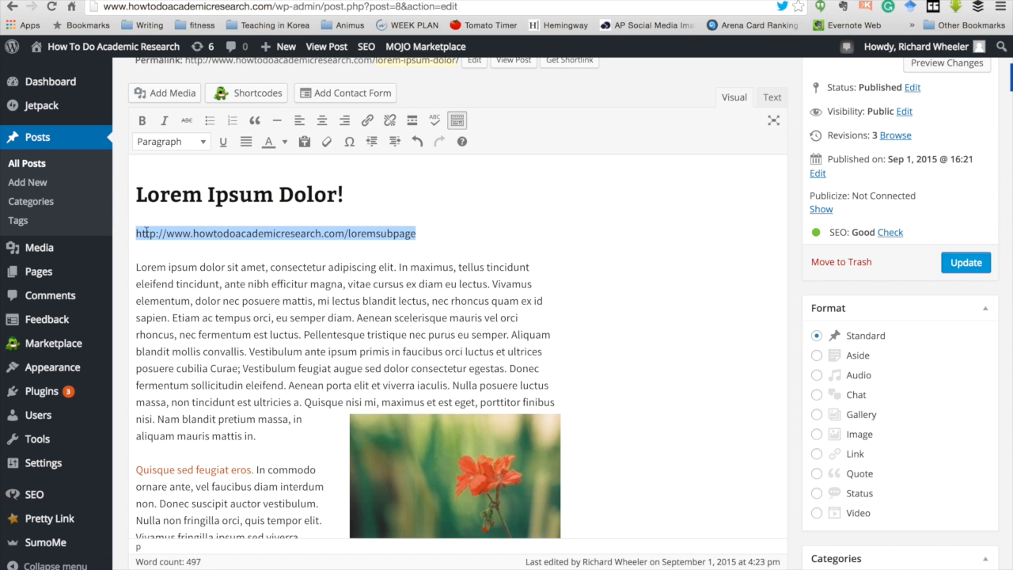
click(367, 121)
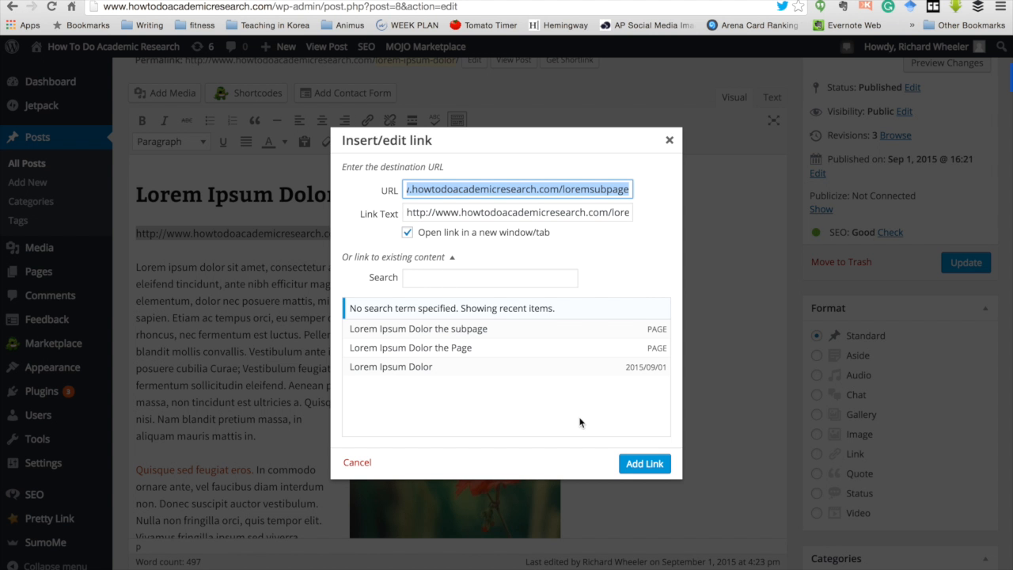
click(644, 465)
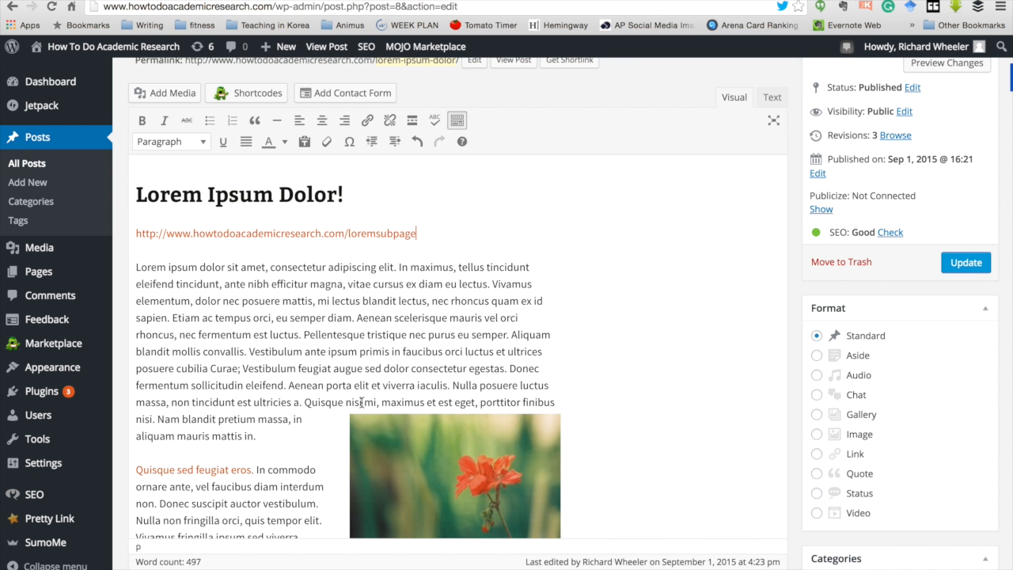
scroll(211, 372, down, 3)
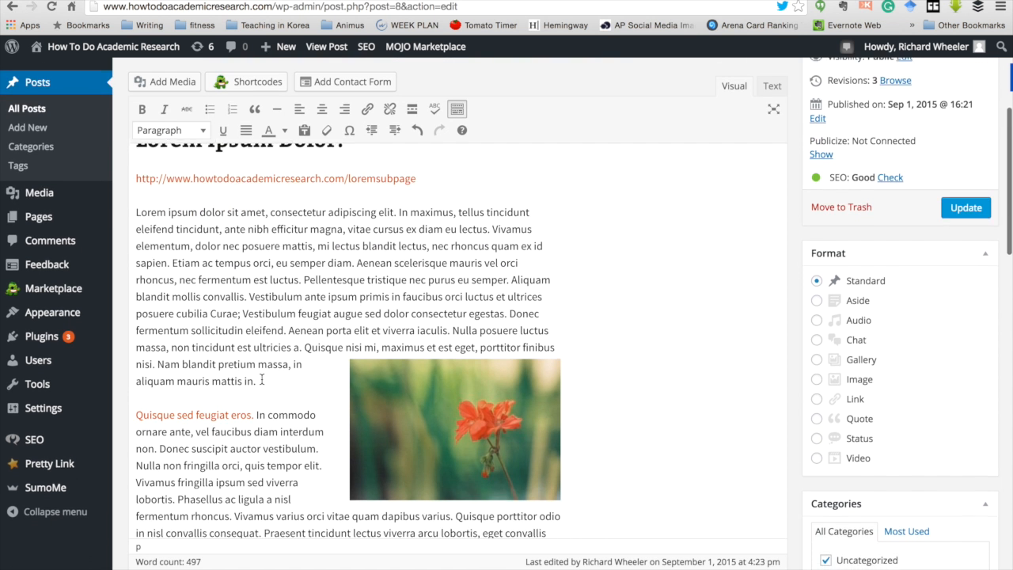
scroll(261, 411, down, 4)
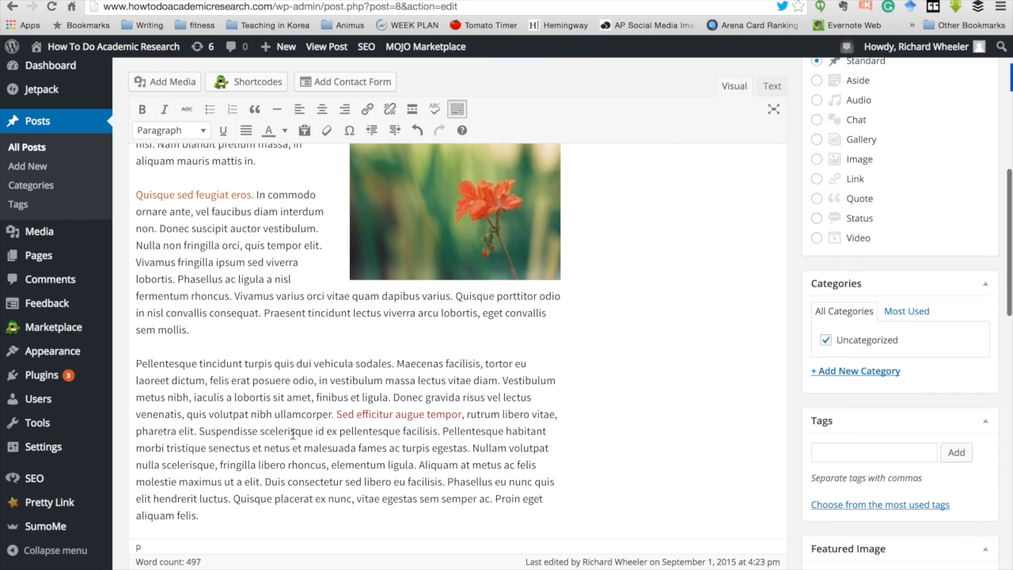
scroll(293, 434, down, 4)
scroll(510, 424, down, 5)
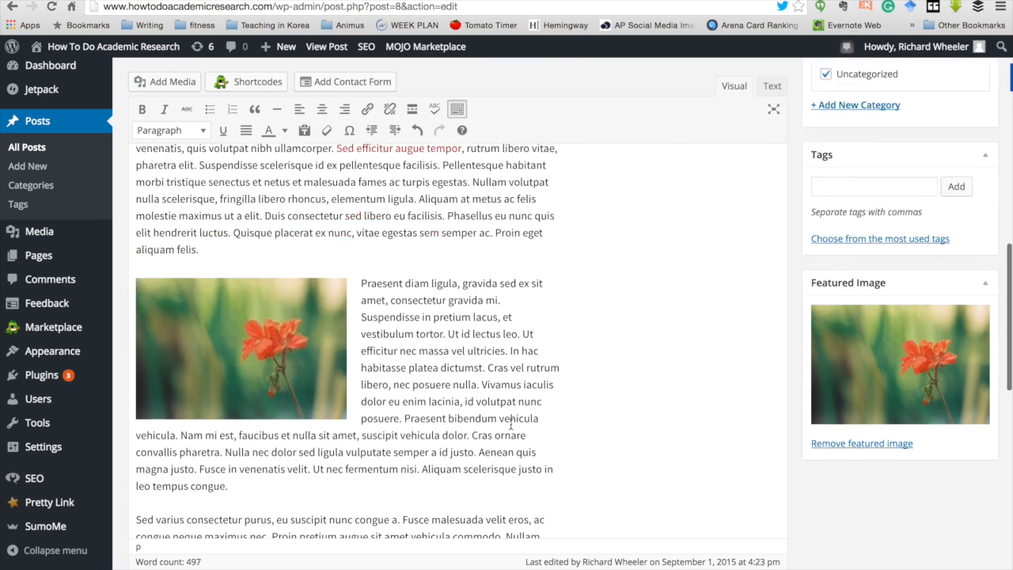